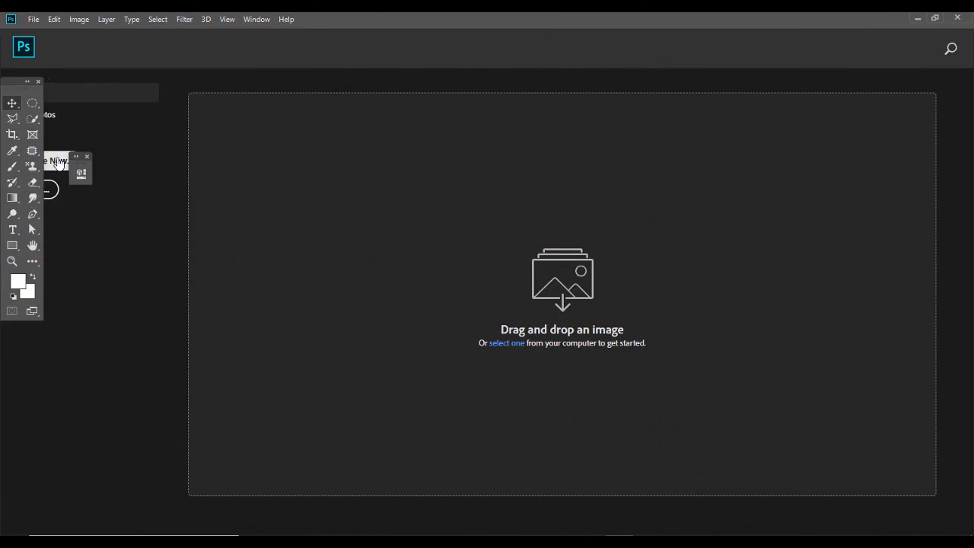
- Create a new 1080 x 1080 px document at 300 pixels/inch in RGB Color with a white background
left_click(58, 163)
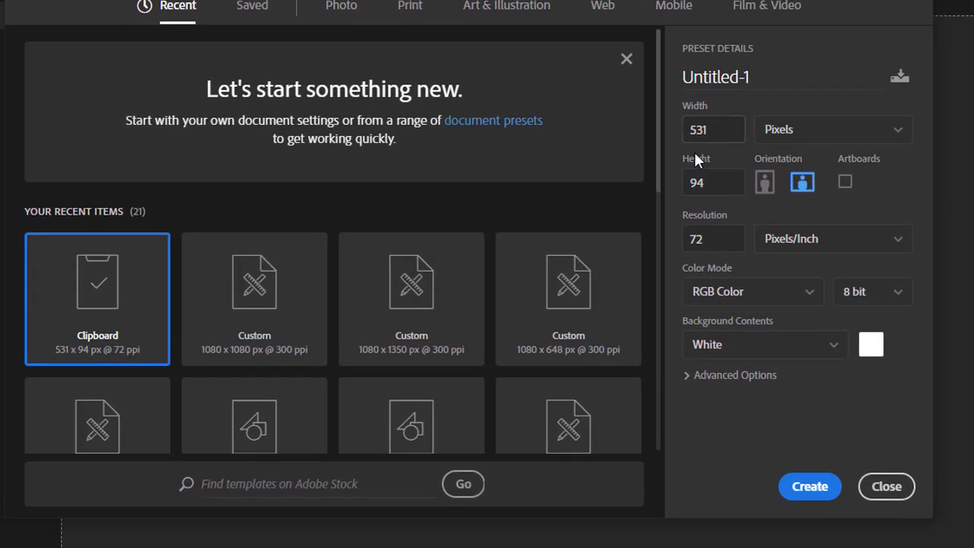
left_click(254, 304)
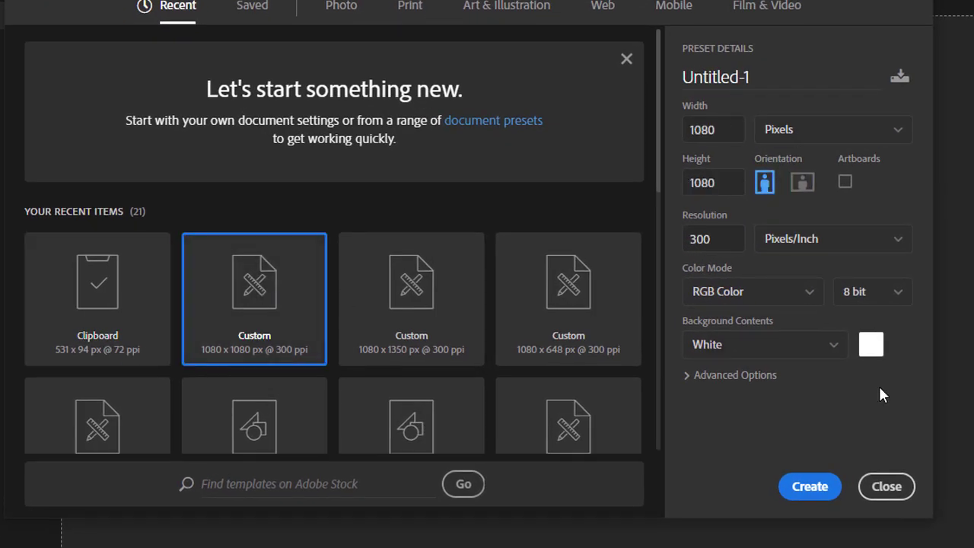
left_click(811, 487)
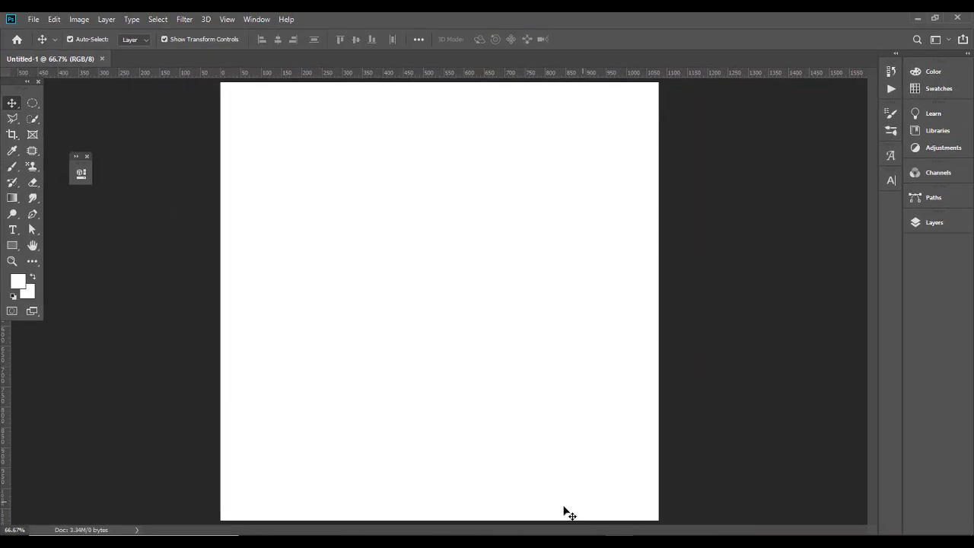
- Place the beach image from the computer into the document as its own layer
left_click(918, 18)
left_click_drag(156, 161, 437, 177)
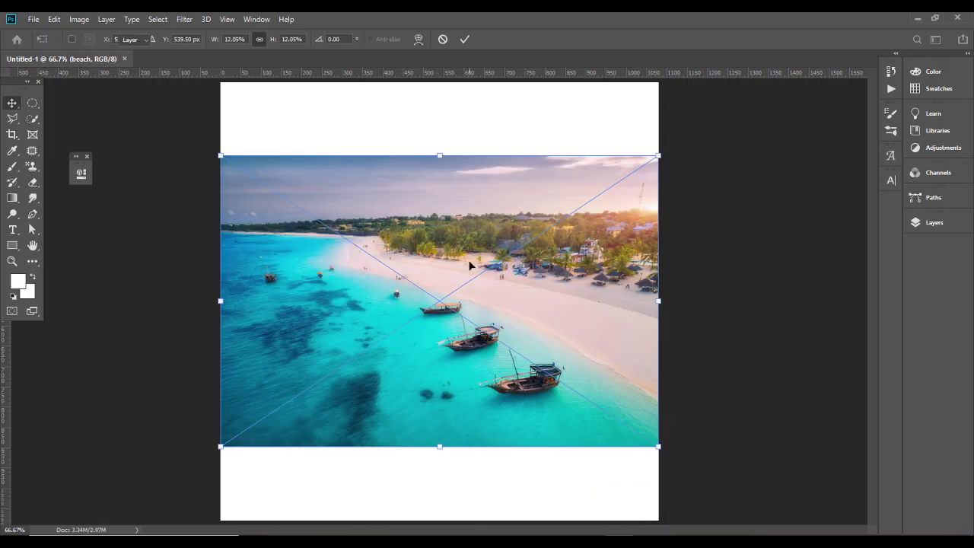
key("Return")
- Move the beach photo up over the canvas's upper part and enlarge it slightly past both side edges
key("ctrl+minus")
left_click_drag(476, 255, 472, 190)
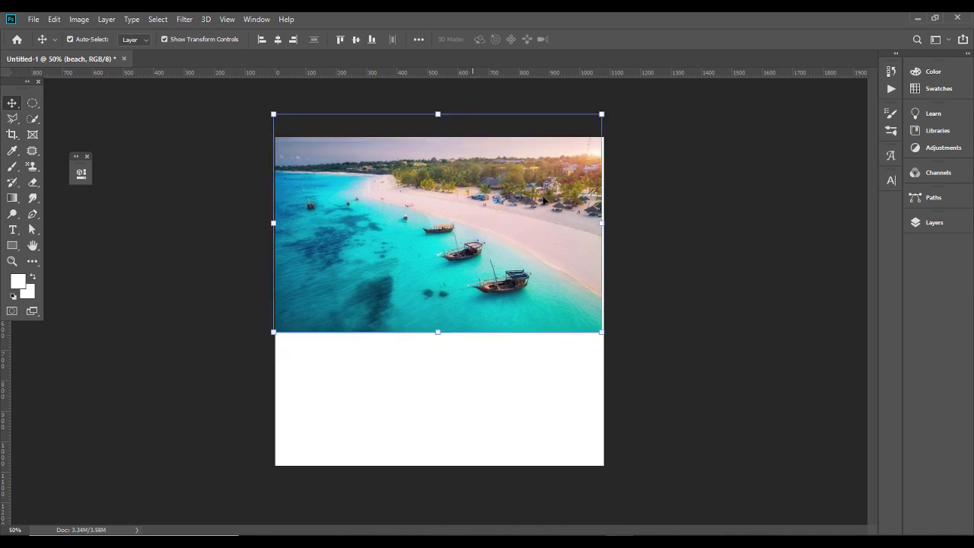
left_click_drag(605, 223, 613, 222)
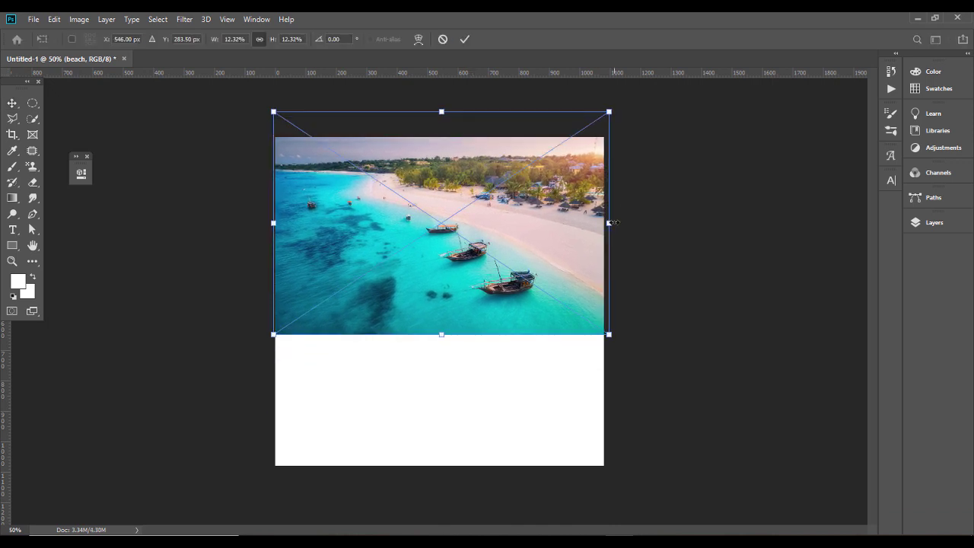
key("Return")
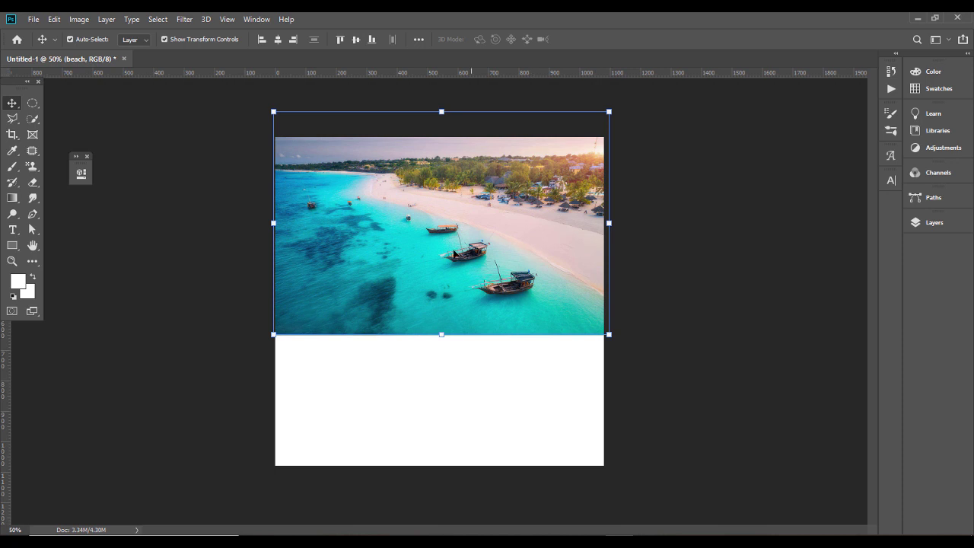
left_click_drag(274, 224, 262, 222)
key("Return")
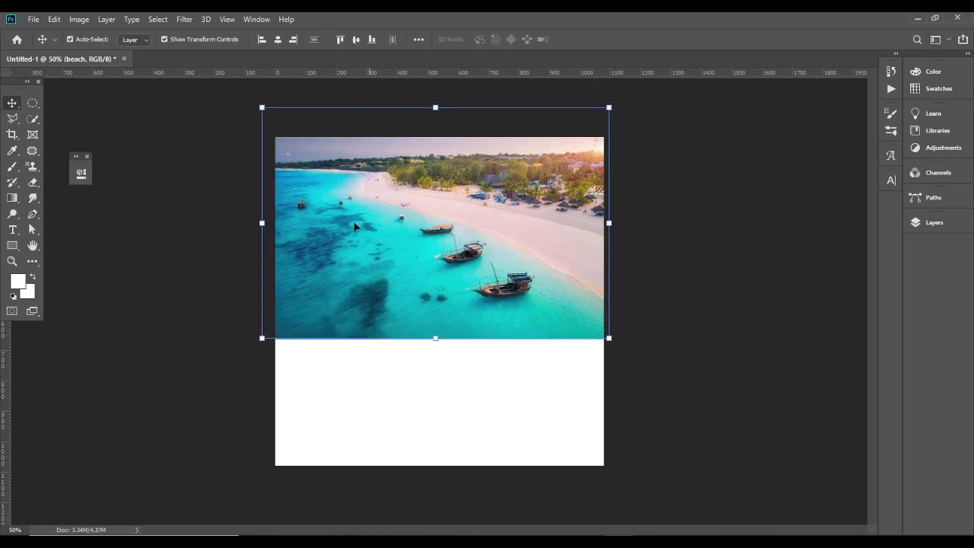
- Add a Solid Color fill layer above the Background, sampling the pale pink sand color eacecb from the photo
left_click(925, 223)
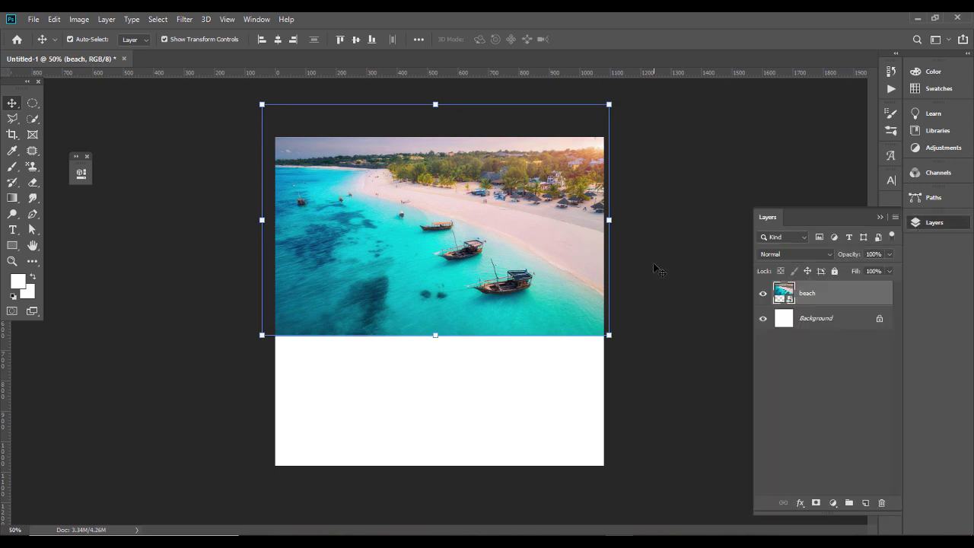
left_click(839, 328)
left_click(833, 503)
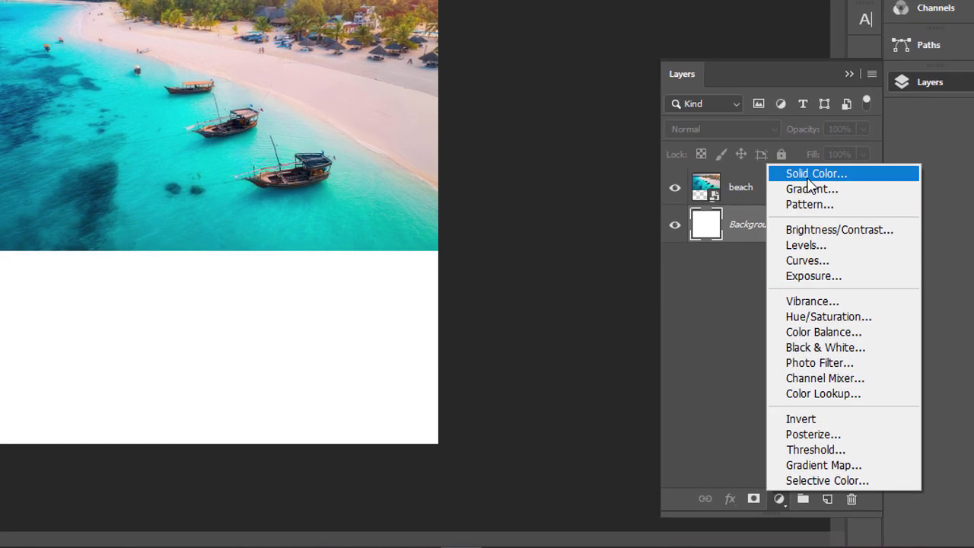
left_click(809, 175)
left_click(406, 130)
left_click_drag(402, 139, 391, 130)
left_click(334, 101)
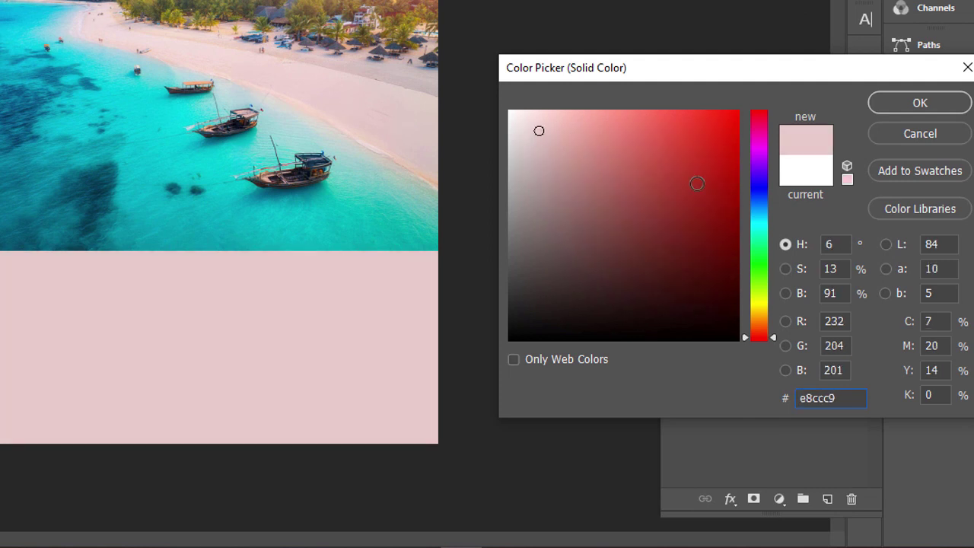
left_click(332, 94)
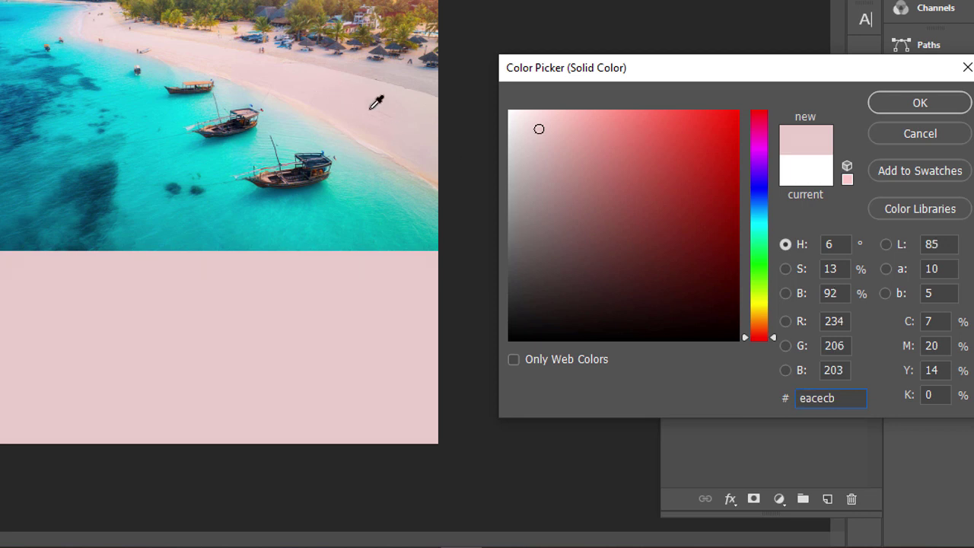
left_click(895, 105)
- Delete the white Background layer
left_click(746, 190)
left_click(757, 263)
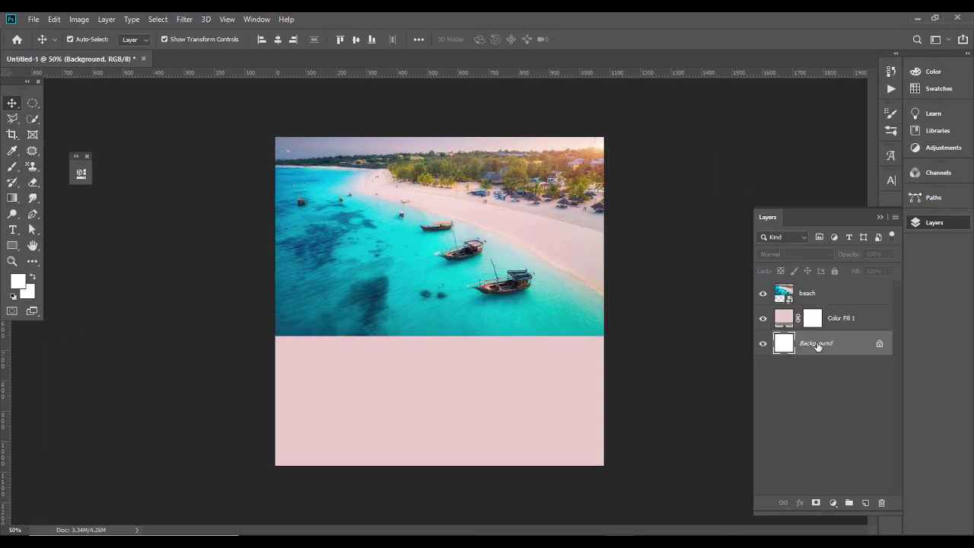
key("Delete")
- Add a layer mask to the beach photo and fade out its lower part with a soft 900 px eraser
left_click(811, 296)
left_click(815, 502)
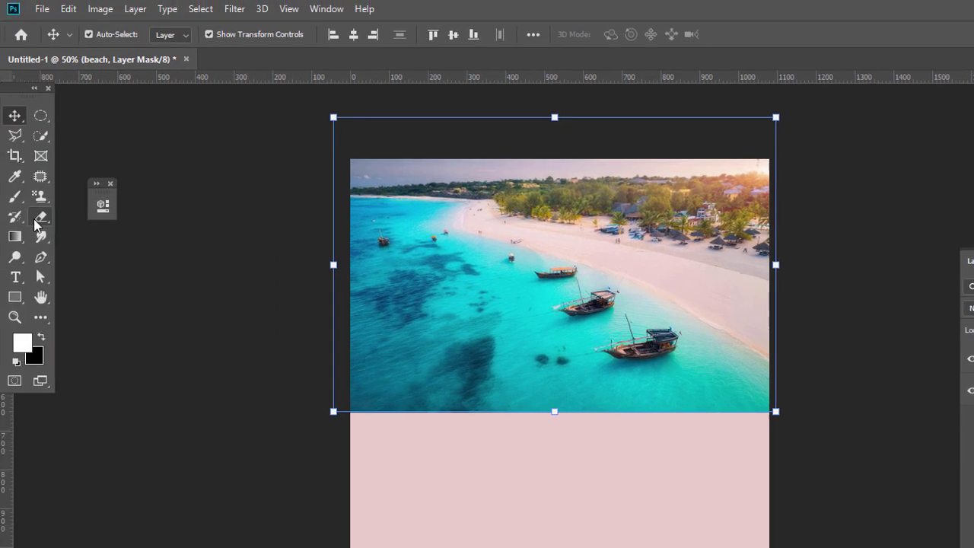
key("e")
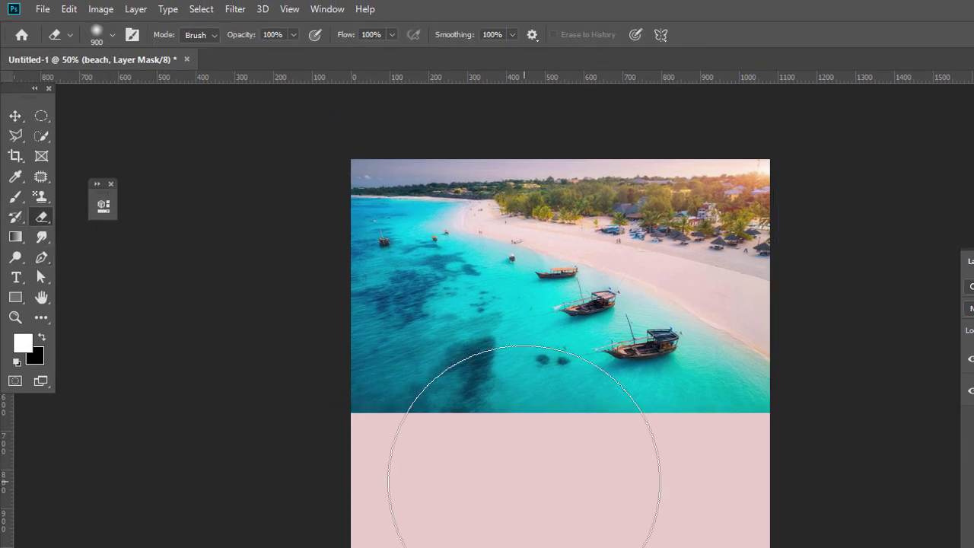
mouse_move(402, 474)
left_mouse_down()
mouse_move(670, 508)
mouse_move(715, 504)
mouse_move(712, 476)
mouse_move(603, 444)
mouse_move(695, 445)
mouse_move(712, 458)
mouse_move(695, 449)
mouse_move(633, 480)
mouse_move(433, 487)
mouse_move(381, 464)
mouse_move(681, 472)
left_mouse_up()
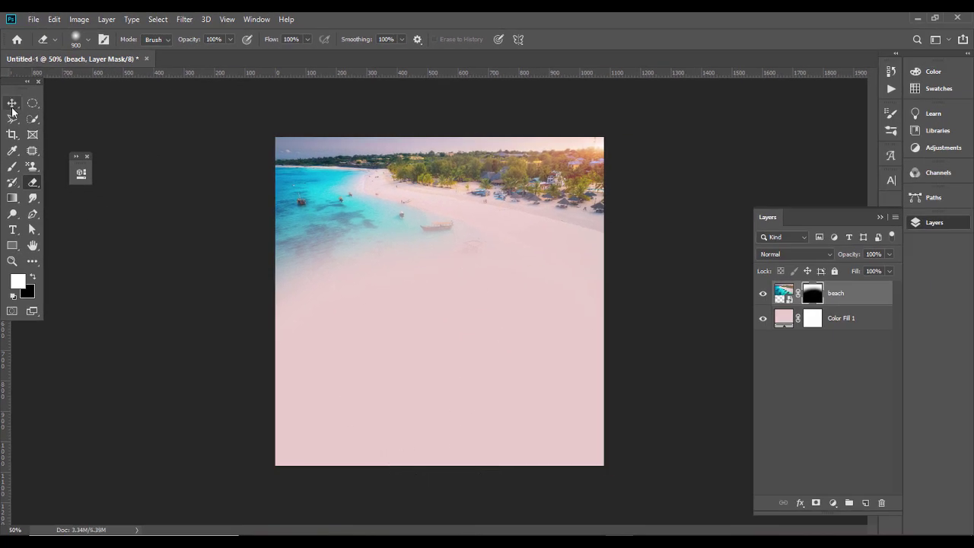
- Change the solid color fill to ecd0cd, sampled from the sand, to match the faded photo
left_click(11, 102)
double_click(783, 316)
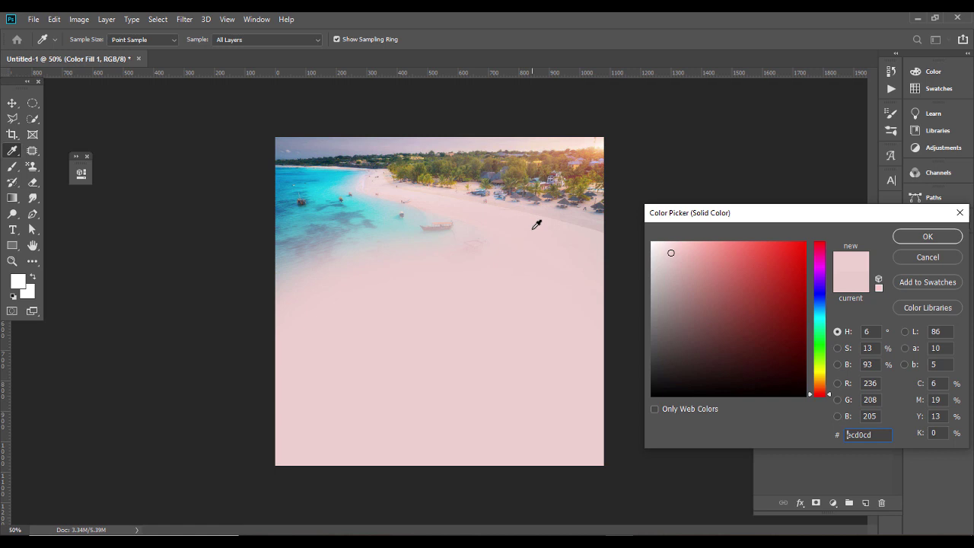
left_click(956, 237)
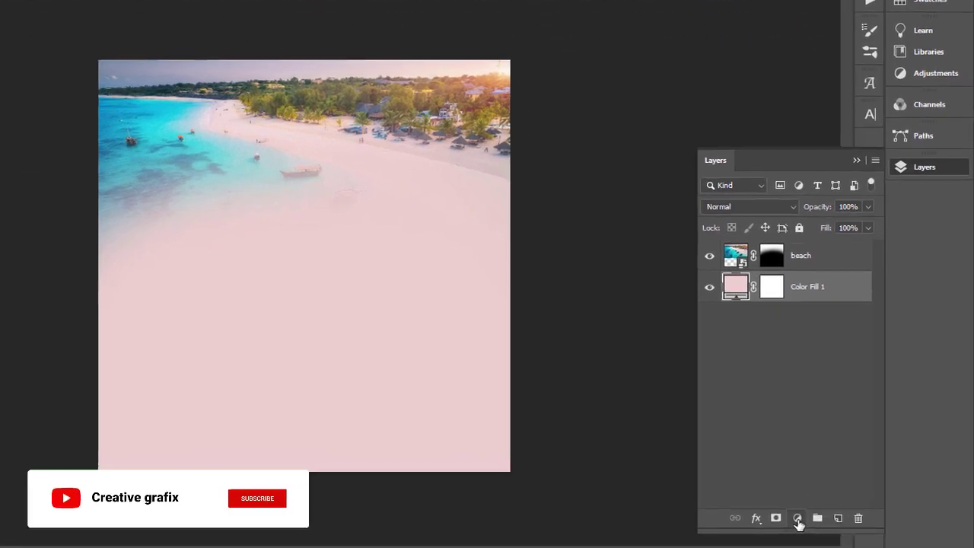
- Add a linear white-to-transparent Gradient Fill above the solid color and shift the gradient down the canvas
left_click(832, 502)
left_click(855, 301)
left_click_drag(303, 257, 303, 332)
- Examine the color and opacity stops of the white-to-transparent gradient
left_click(724, 326)
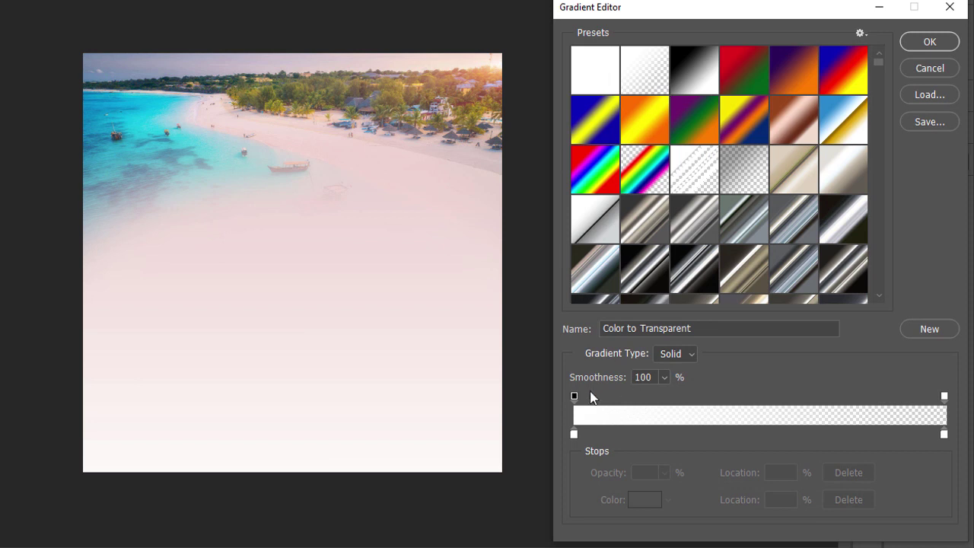
double_click(574, 434)
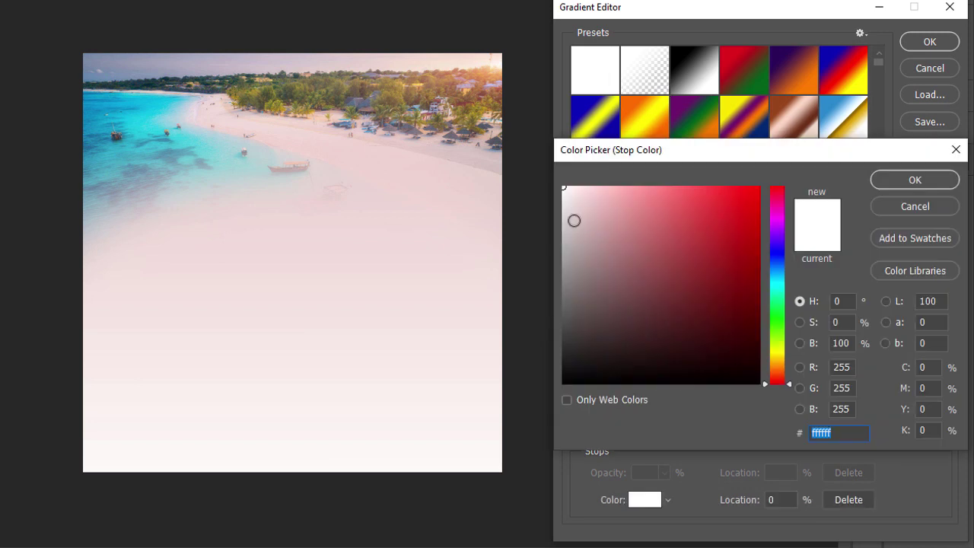
left_click(914, 208)
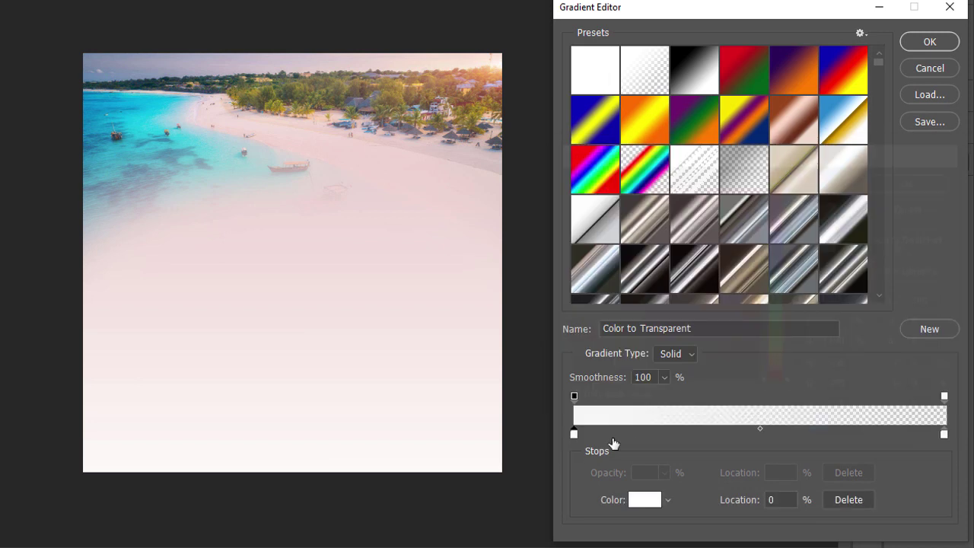
left_click(574, 396)
left_click(944, 396)
left_click(930, 44)
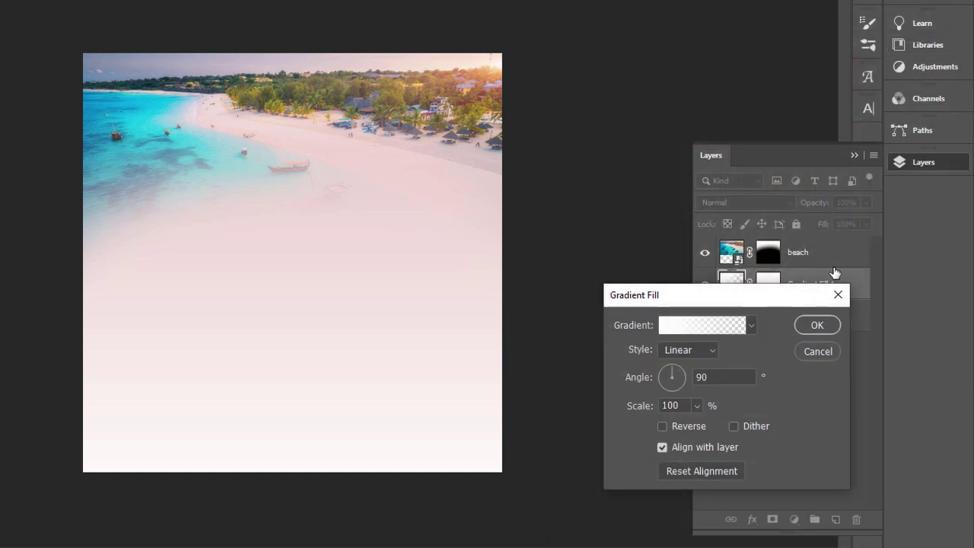
- Nudge the gradient slightly lower on the canvas, apply the Gradient Fill at 90° and 100% scale, and deselect the layers
left_click_drag(709, 305, 673, 242)
mouse_move(294, 358)
left_mouse_down()
mouse_move(294, 331)
mouse_move(297, 376)
left_mouse_up()
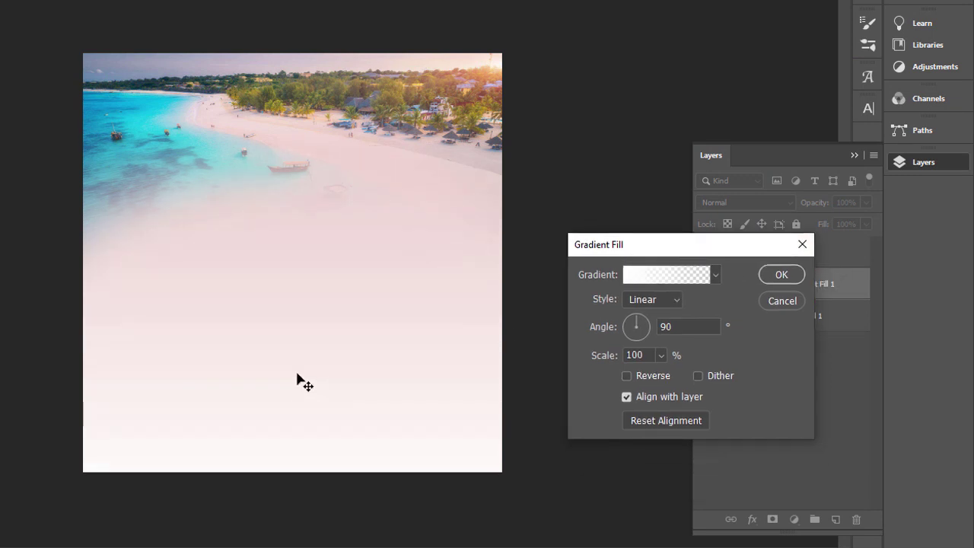
left_click(782, 277)
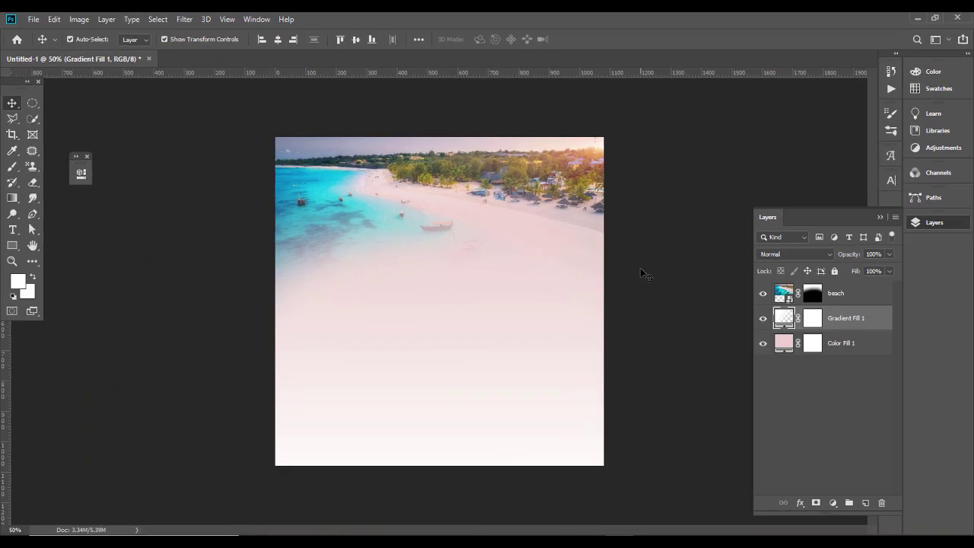
left_click(871, 303)
left_click(637, 206)
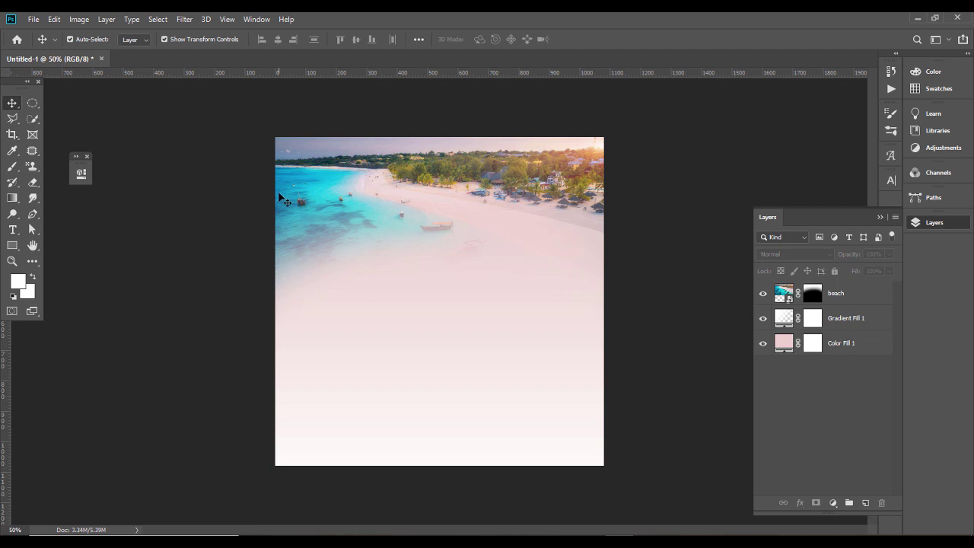
- Add the centered two-line red text "Valentine Holiday" in AL Nevrada at 14.01 pt below the beach photo
key("t")
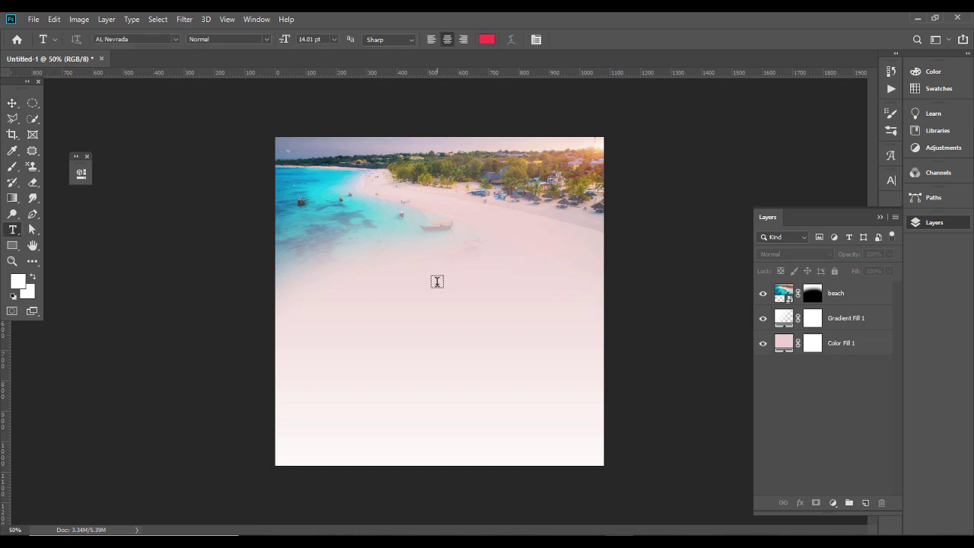
left_click(407, 293)
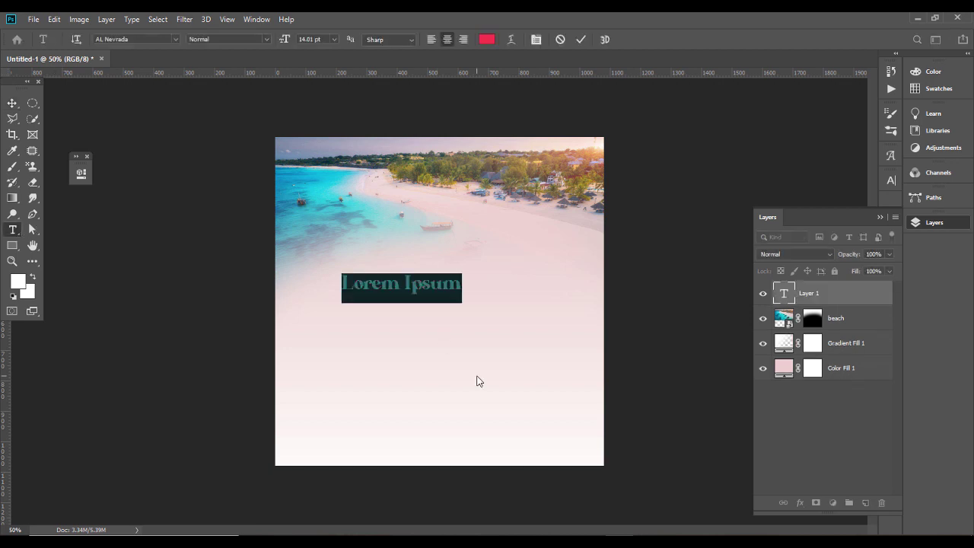
type("Val")
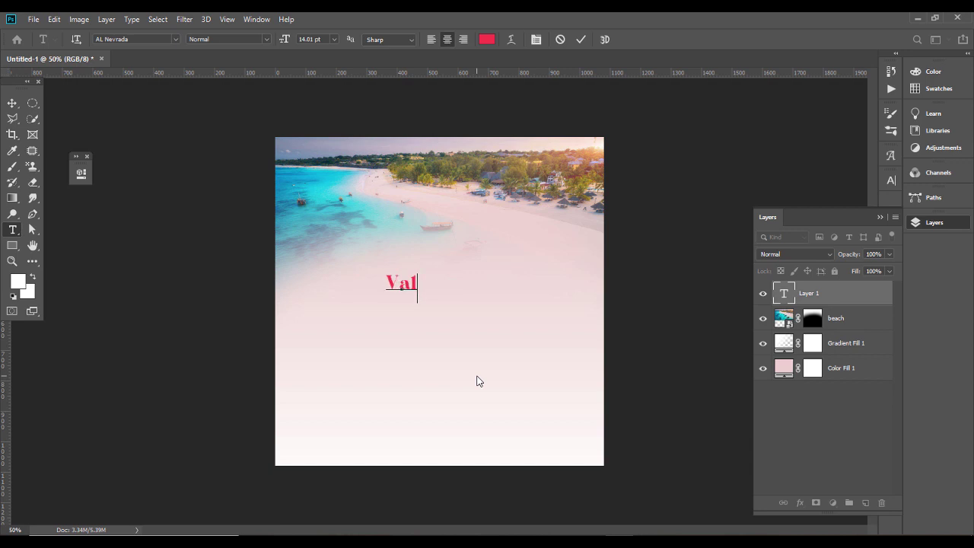
type("entine ")
type("Holiday")
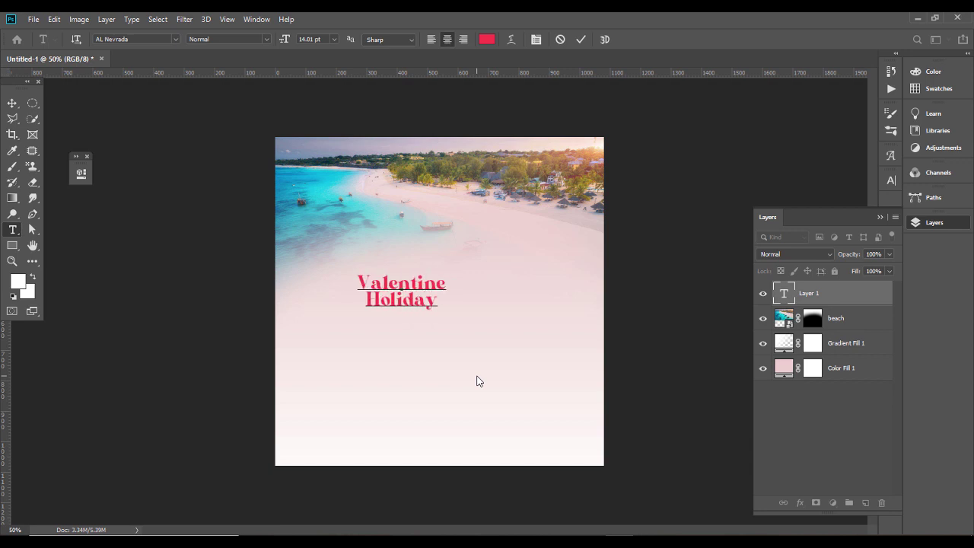
left_click(12, 103)
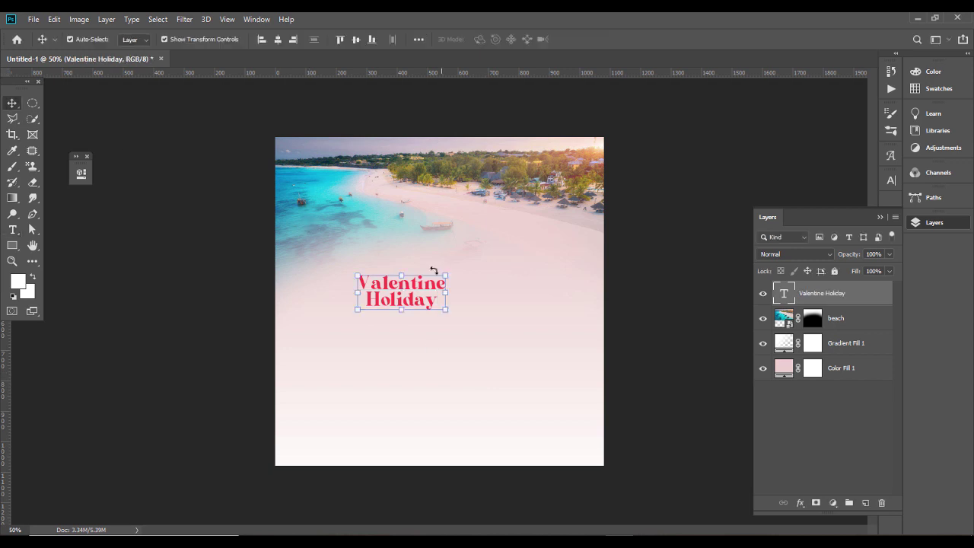
- Center the "Valentine Holiday" text horizontally on the canvas and enlarge it to about 23 pt
left_click(278, 39)
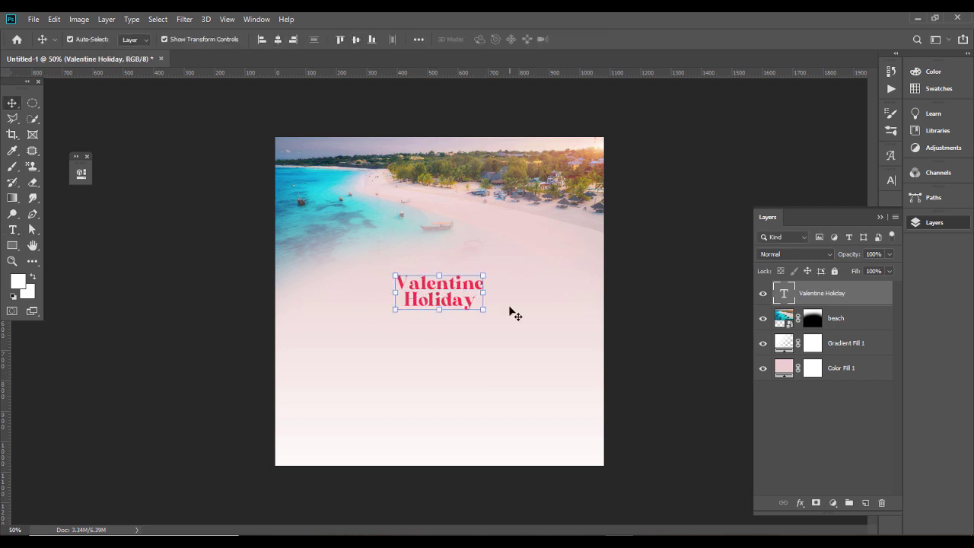
left_click_drag(486, 290, 465, 286)
key("Return")
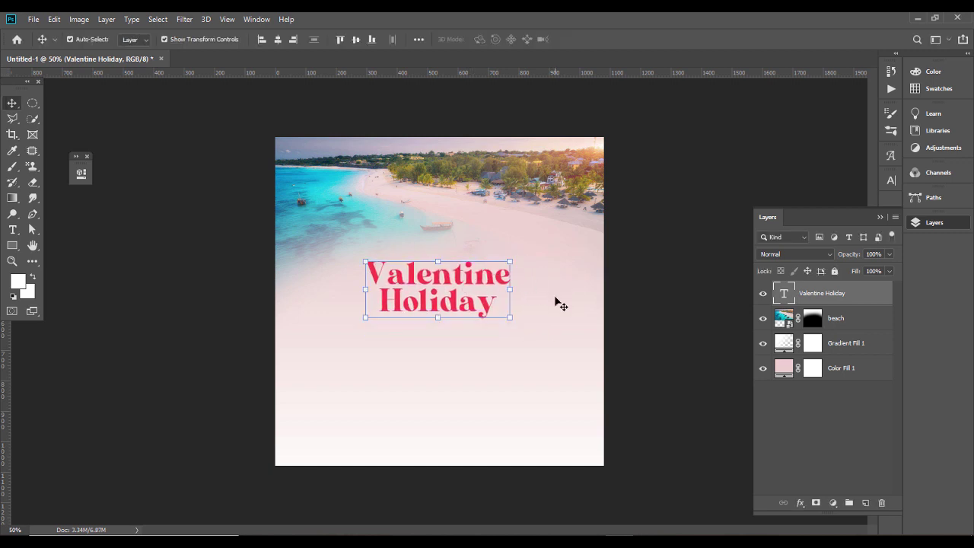
- Replace the V of "Valentine" with the AL Nevrada alternate glyph that has a swash curling above its upper left
left_click(391, 273)
double_click(383, 271)
left_click_drag(385, 272, 366, 268)
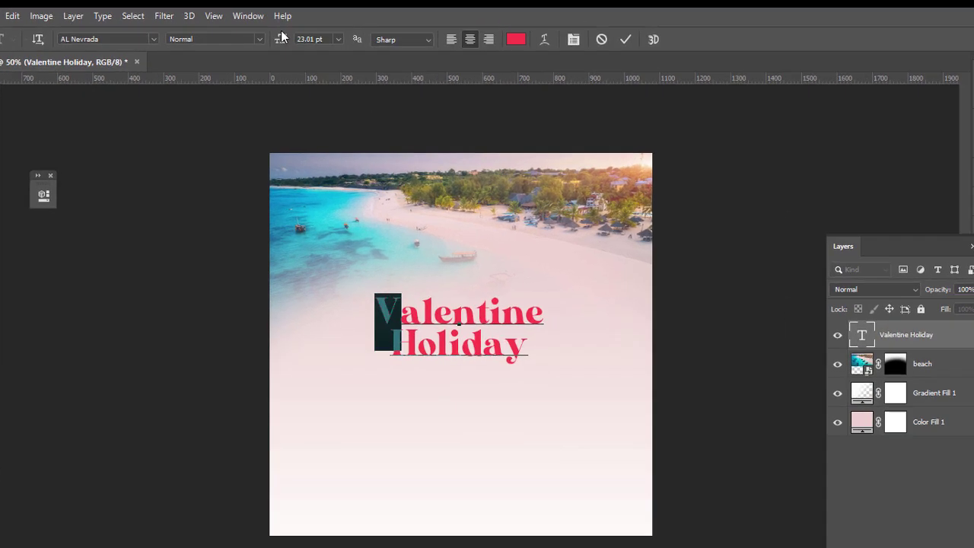
left_click(257, 19)
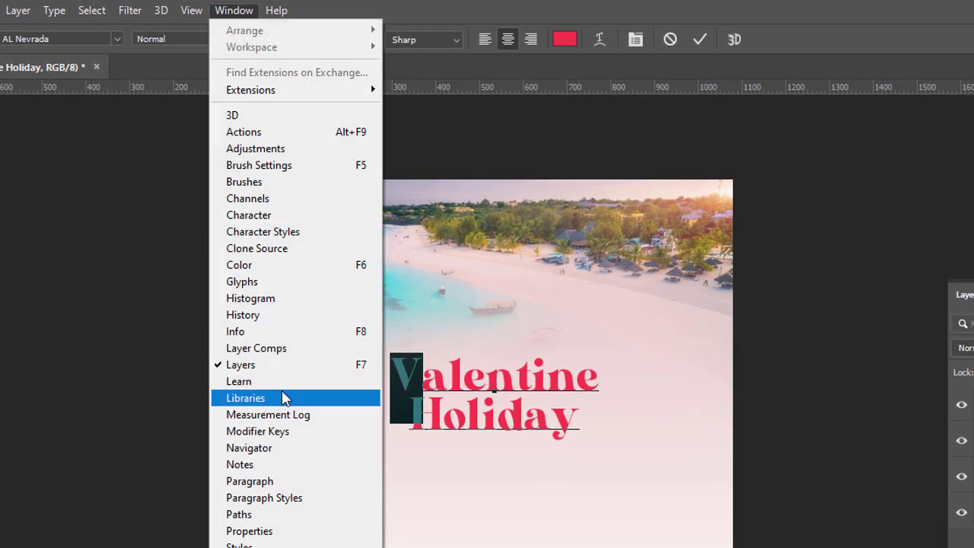
left_click(257, 283)
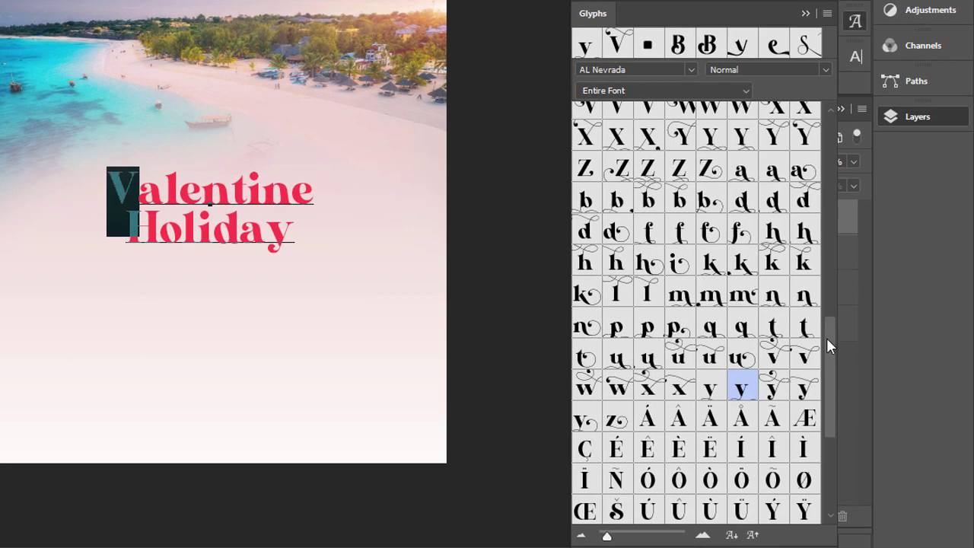
left_click_drag(827, 345, 828, 257)
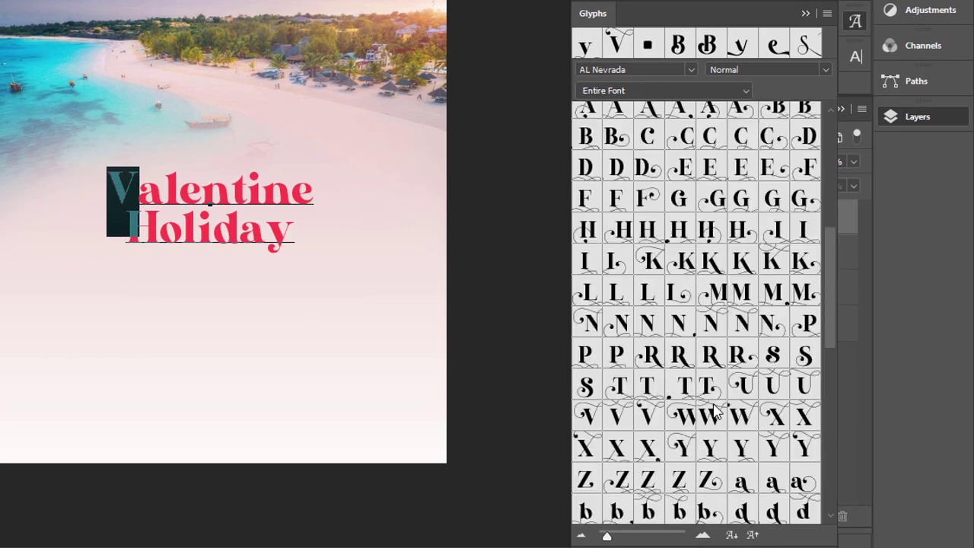
double_click(647, 416)
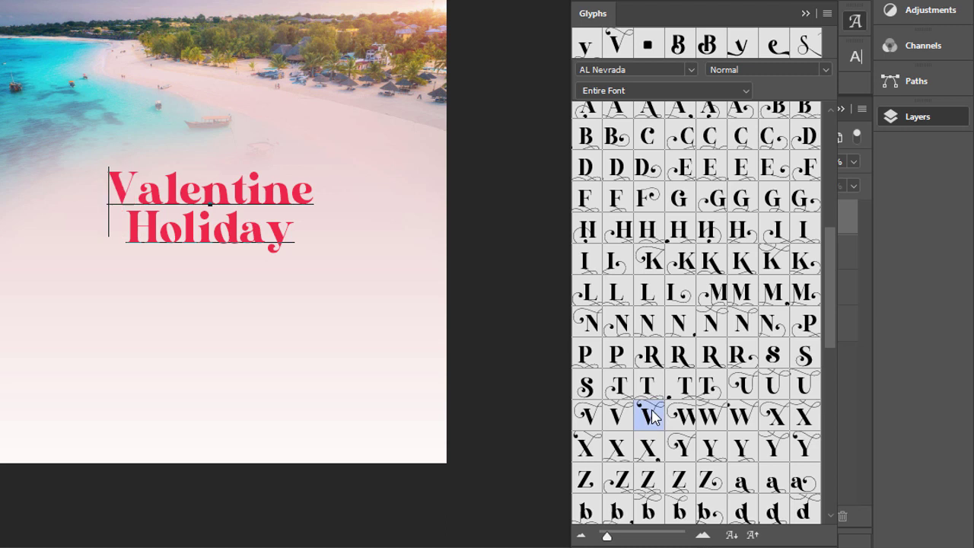
- Replace the y of "Holiday" with the AL Nevrada alternate glyph that has a looping swash below, and finish the text edit
left_click_drag(269, 231, 296, 232)
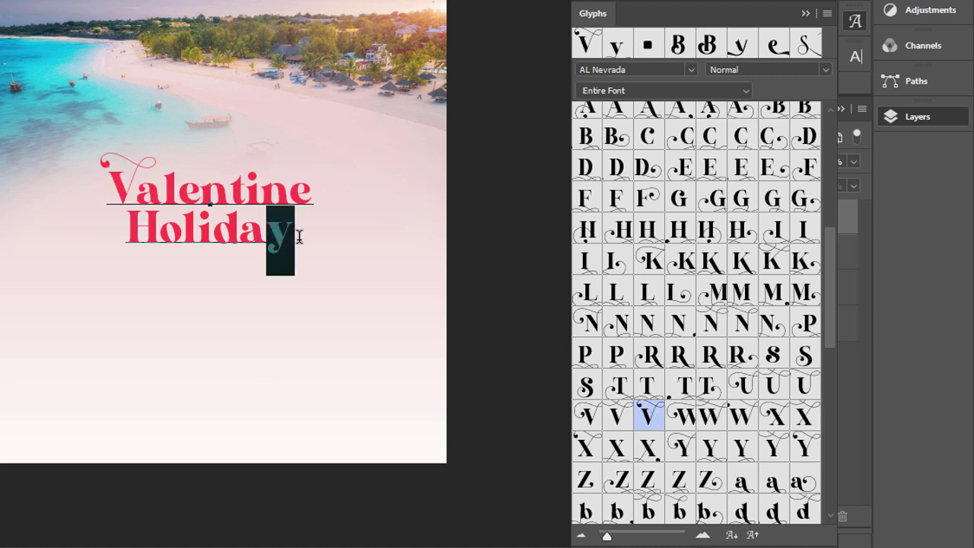
left_click_drag(829, 230, 834, 398)
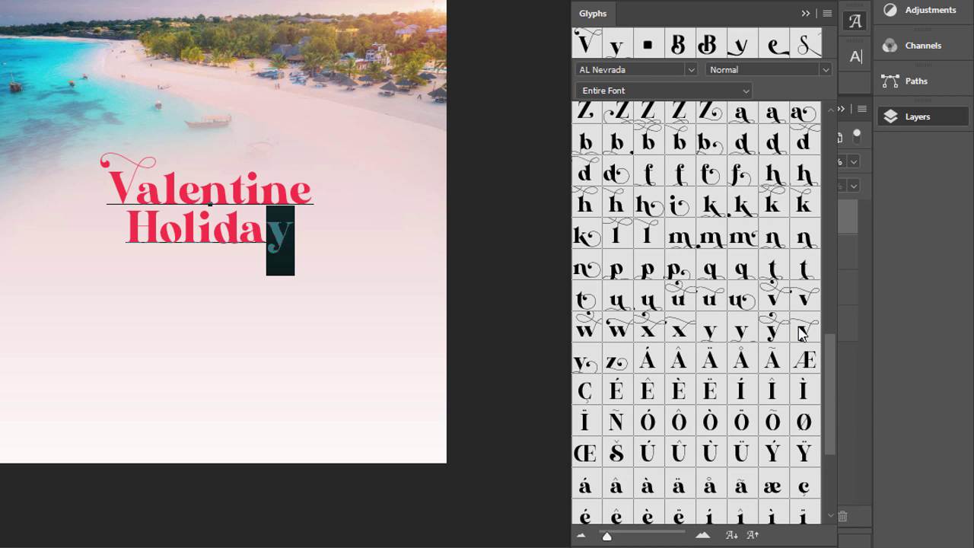
double_click(736, 338)
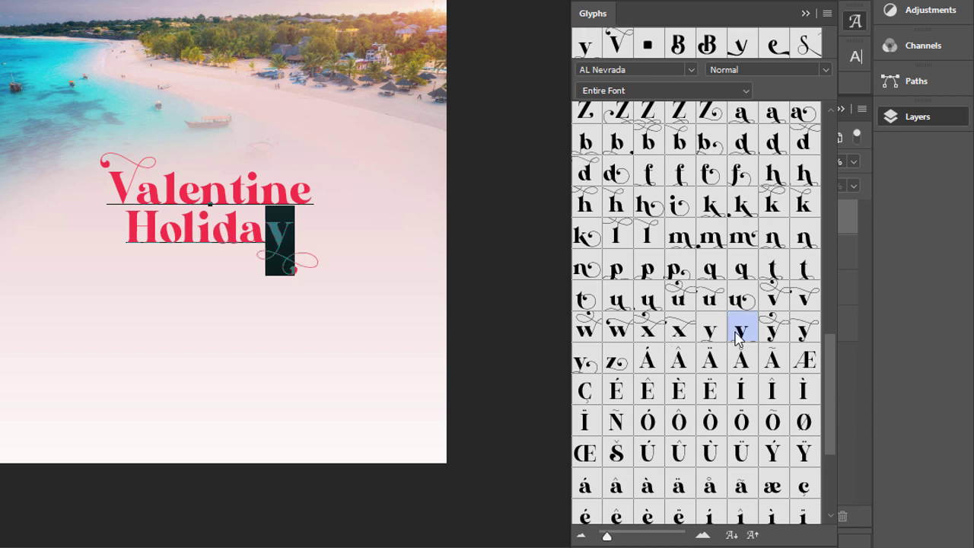
left_click(12, 102)
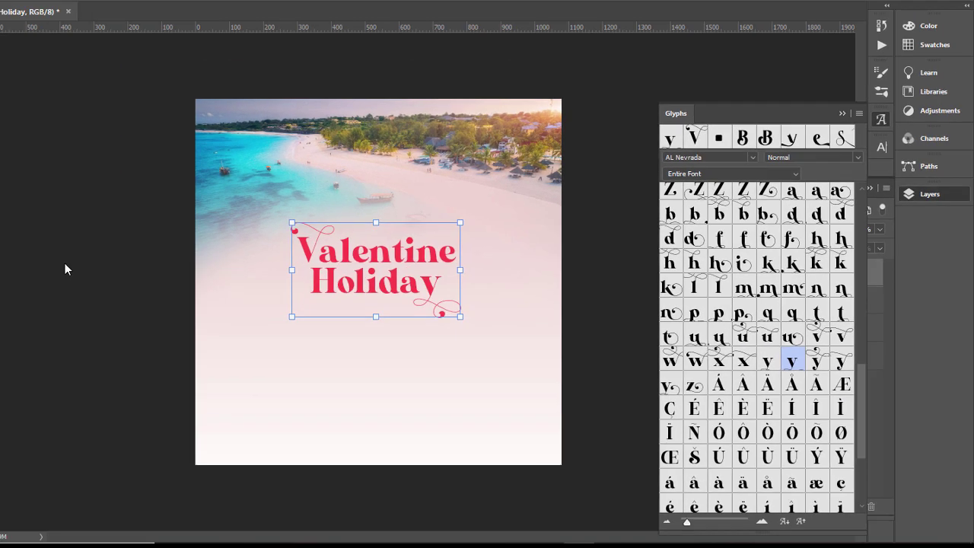
left_click(241, 219)
left_click(857, 151)
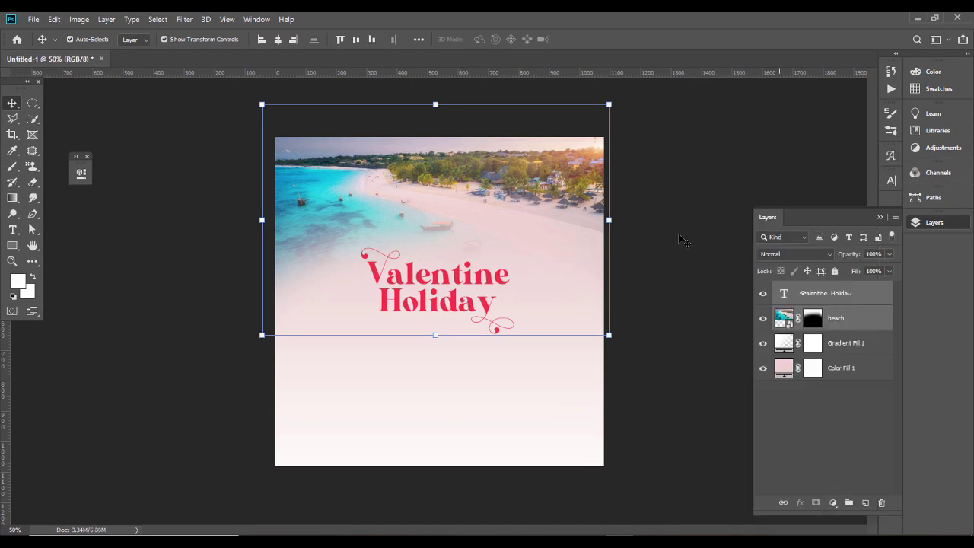
- Check the hex color code of the heading text and leave the text editing without changing it
left_click(814, 298)
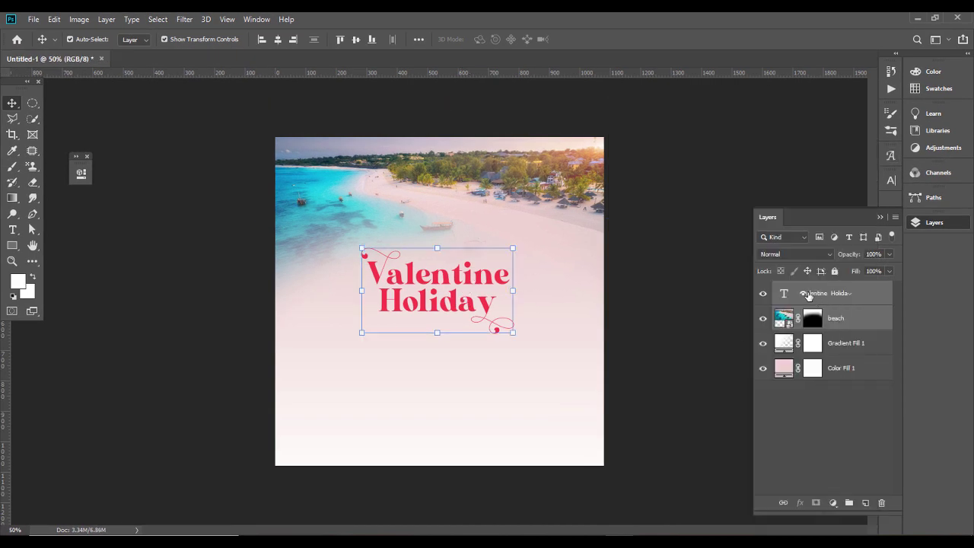
double_click(783, 293)
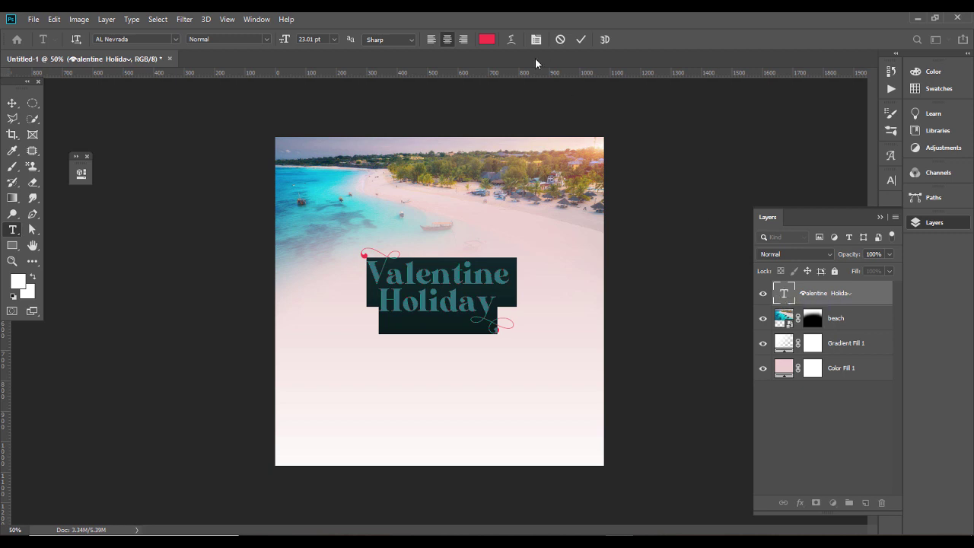
left_click(487, 40)
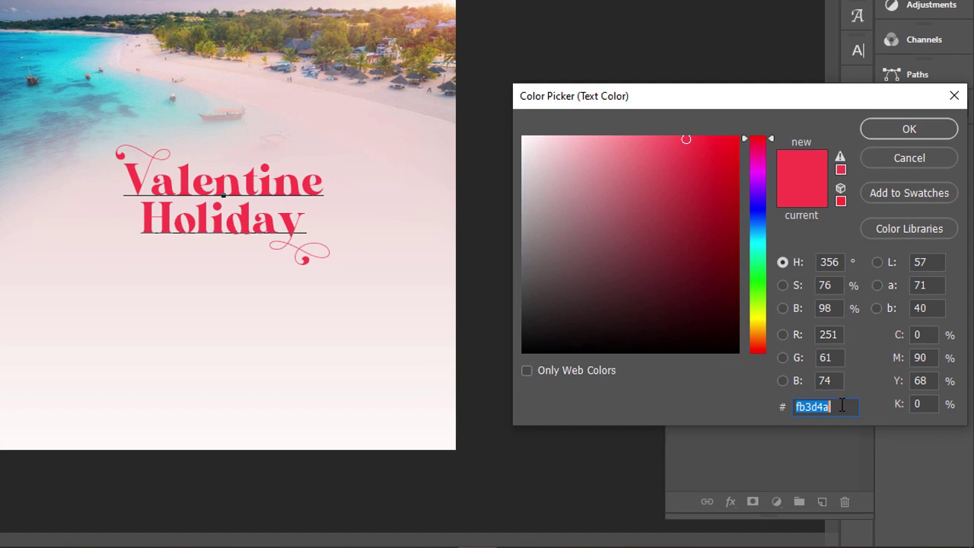
left_click(880, 433)
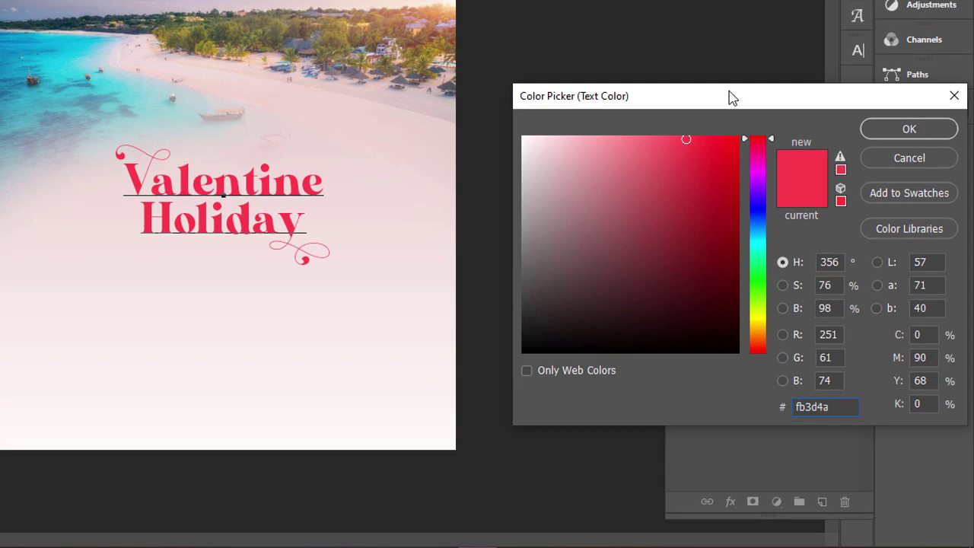
left_click_drag(730, 97, 413, 38)
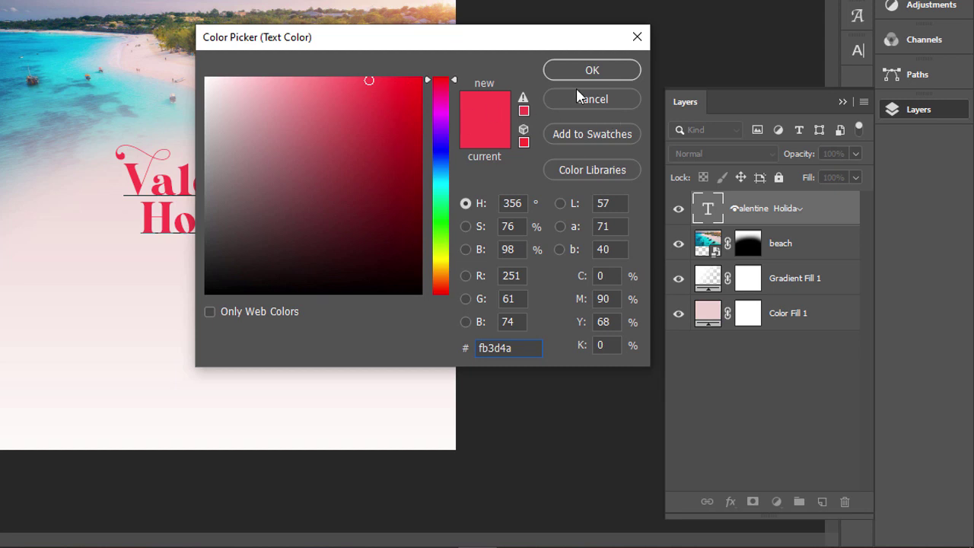
left_click(593, 74)
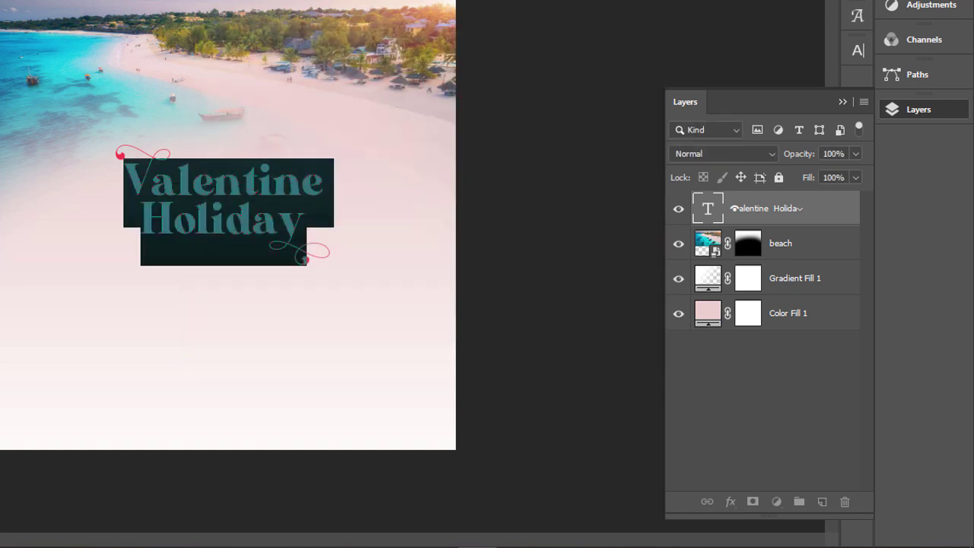
key("ctrl+Return")
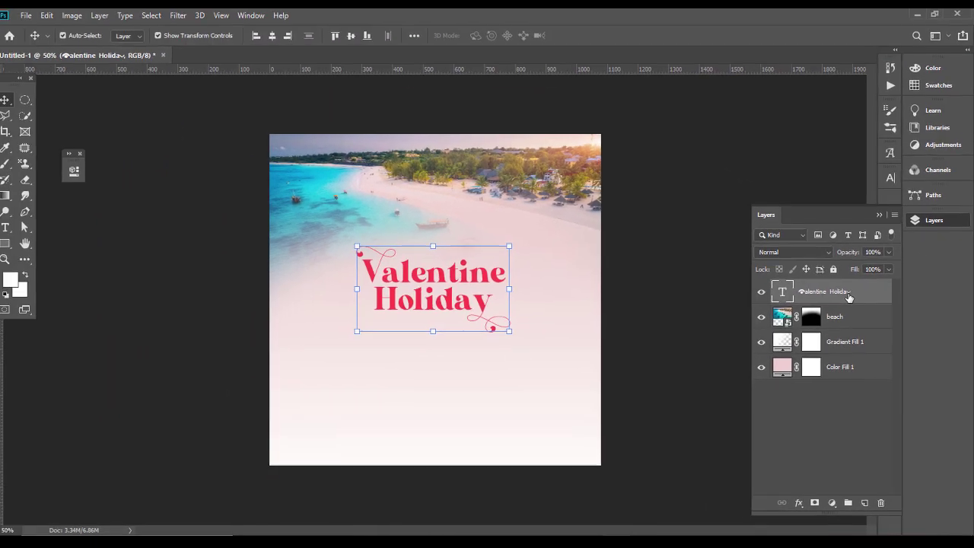
- Add a Gradient Overlay effect to the heading text layer and open its gradient for editing
right_click(796, 217)
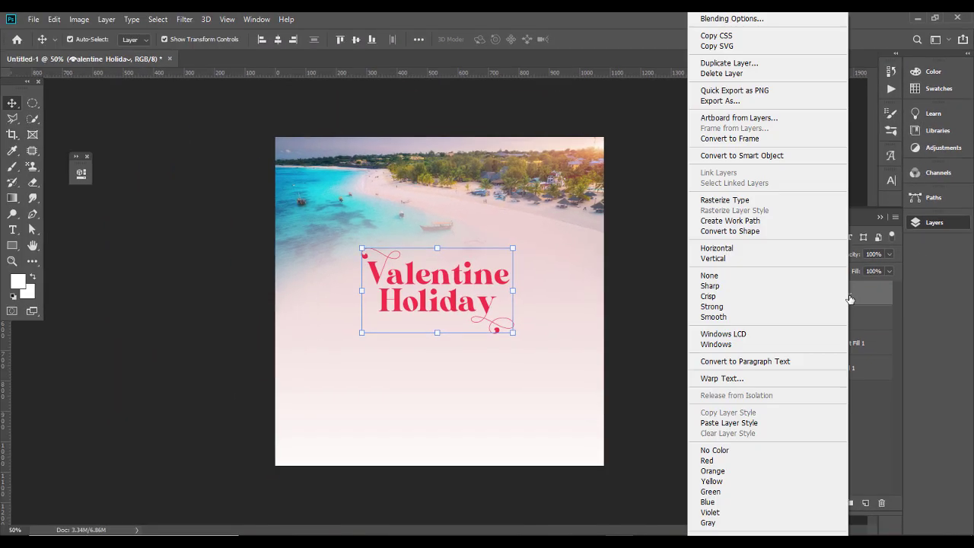
left_click(728, 19)
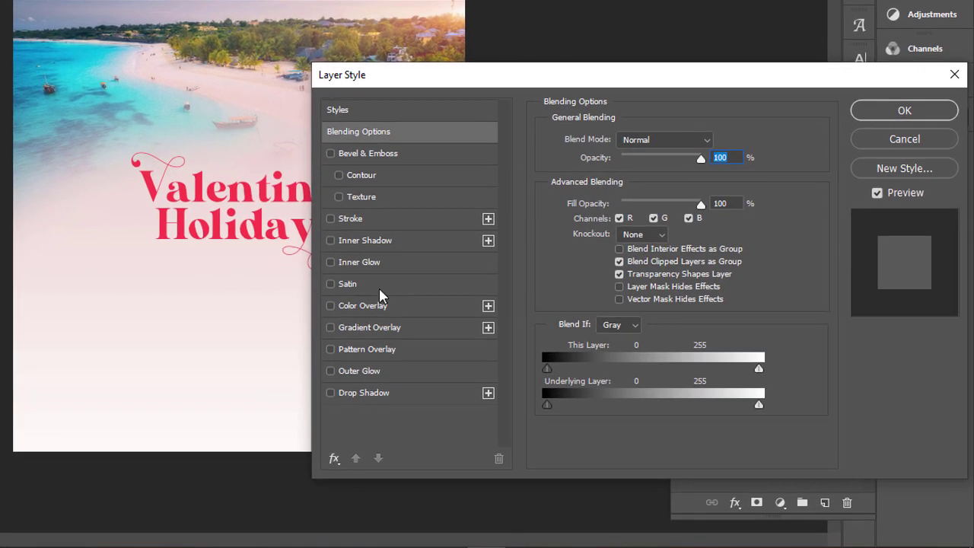
left_click(349, 326)
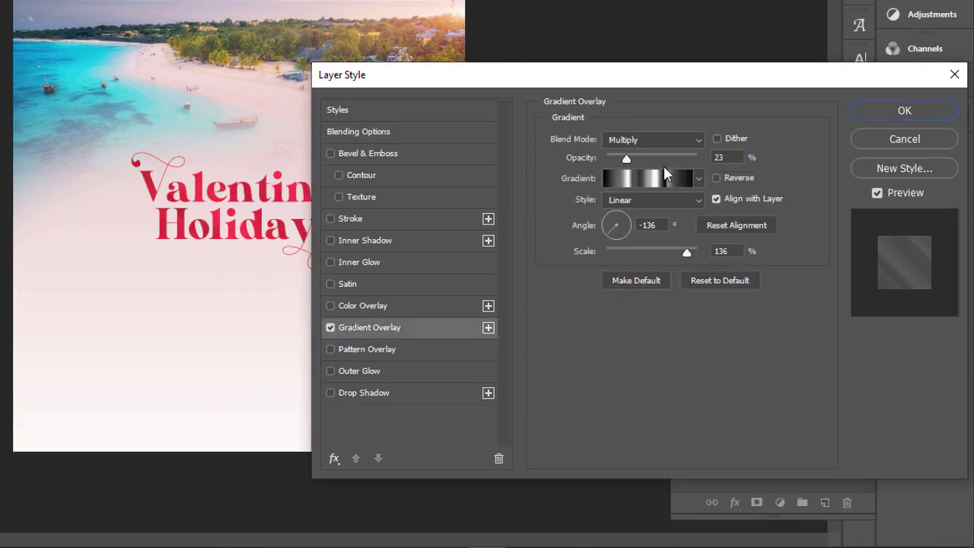
left_click(648, 180)
- Browse the metallic gradient presets and try the steel s88 gradient on the heading
left_click_drag(871, 11, 871, 18)
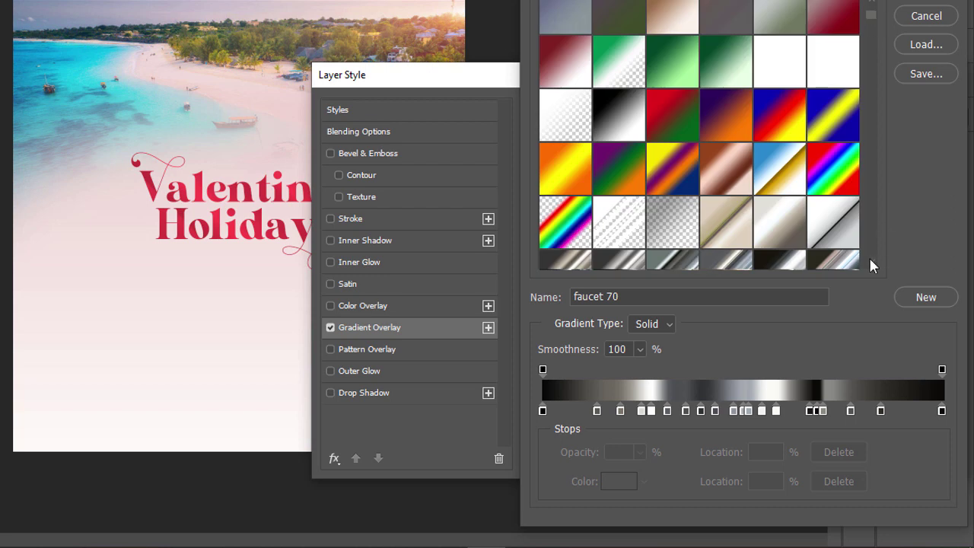
scroll(871, 264, "down", 5)
scroll(871, 265, "down", 5)
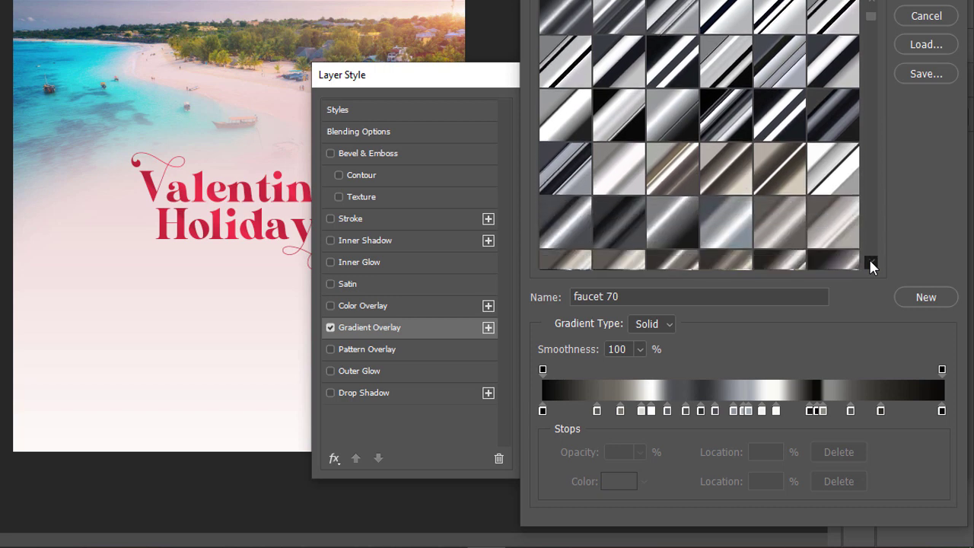
scroll(871, 265, "down", 2)
left_click(680, 166)
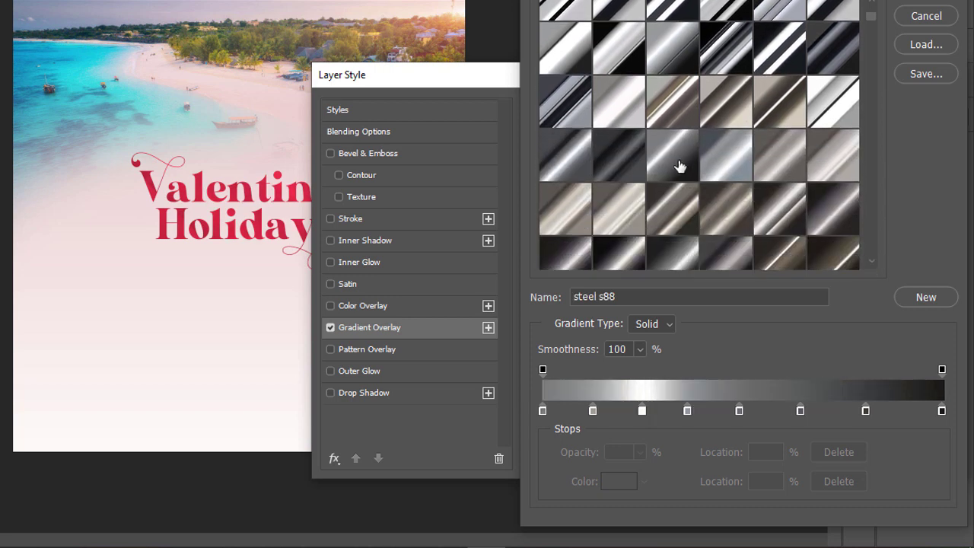
- Choose the Pipe x3 gradient and apply the heading's overlay as Multiply, 23% opacity, Linear, -136° angle and 136% scale
left_click(870, 27)
left_click_drag(867, 28, 870, 51)
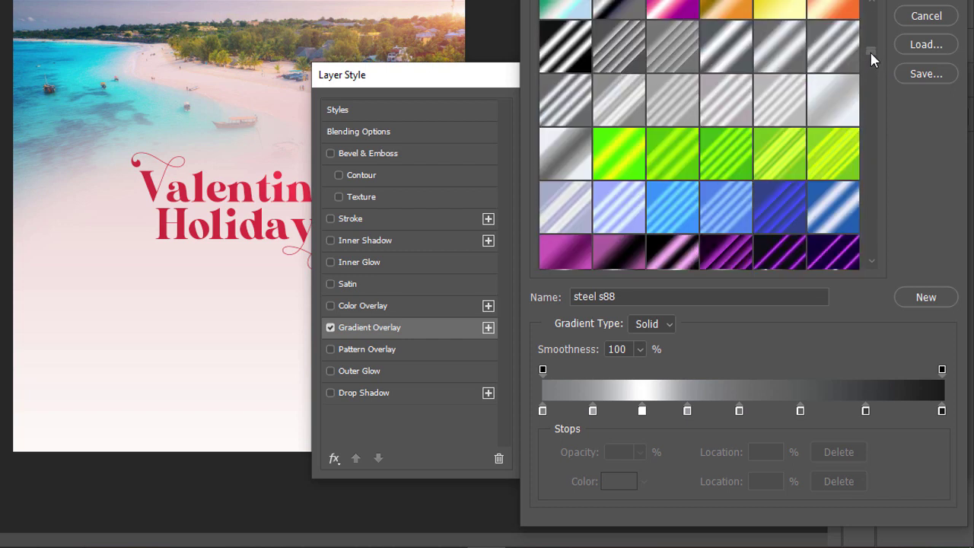
left_click(571, 61)
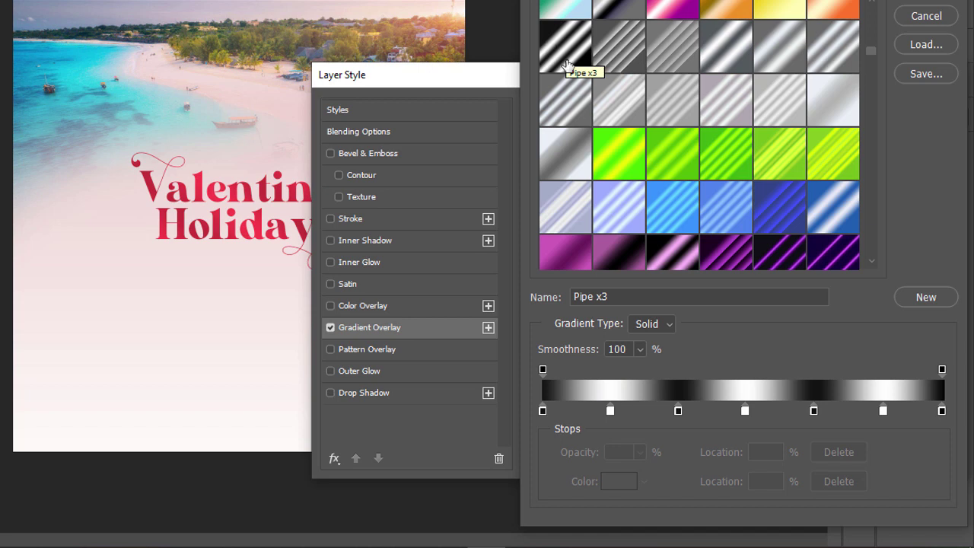
left_click(925, 1)
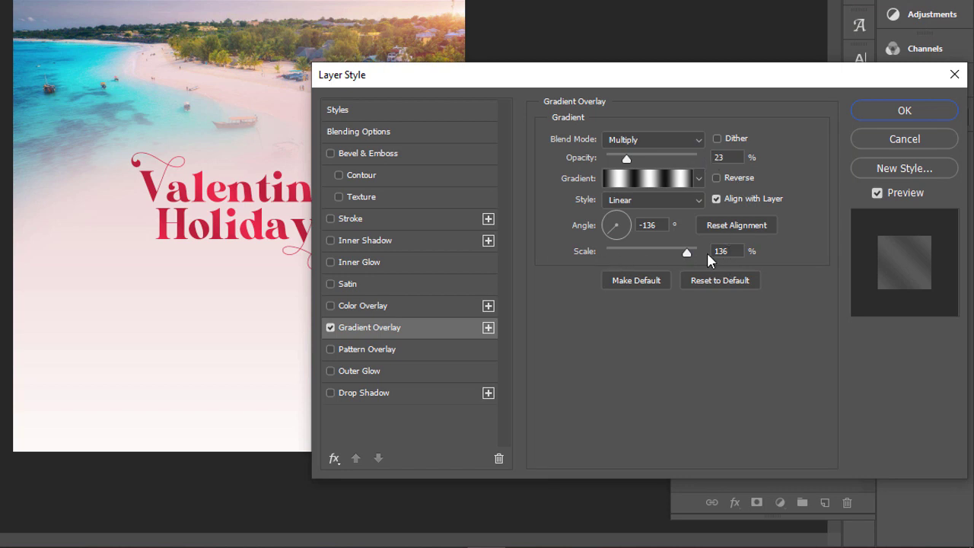
left_click(886, 116)
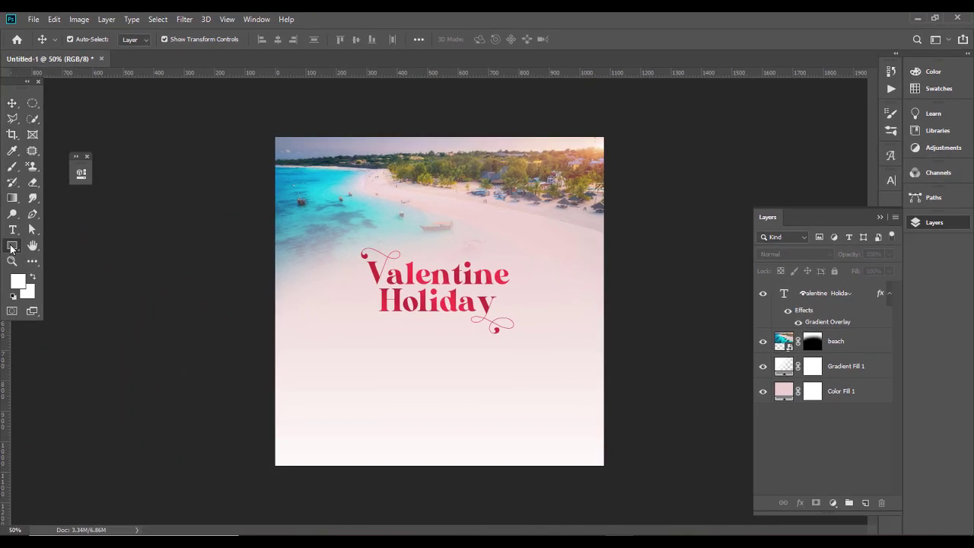
- Draw a white rectangle about 274 x 42 px directly under "Holiday" and round all its corners to 21 px
left_click(12, 245)
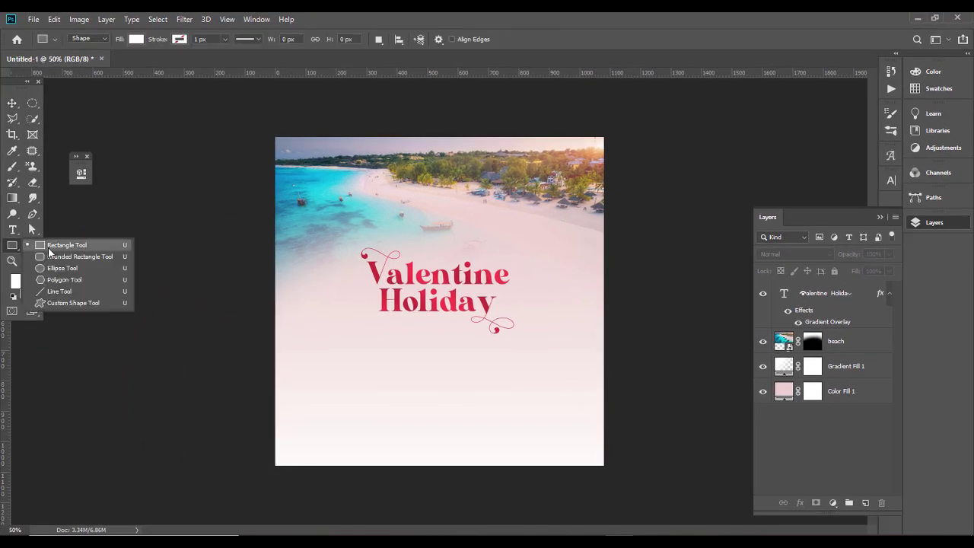
left_click(50, 247)
left_click_drag(384, 315, 466, 327)
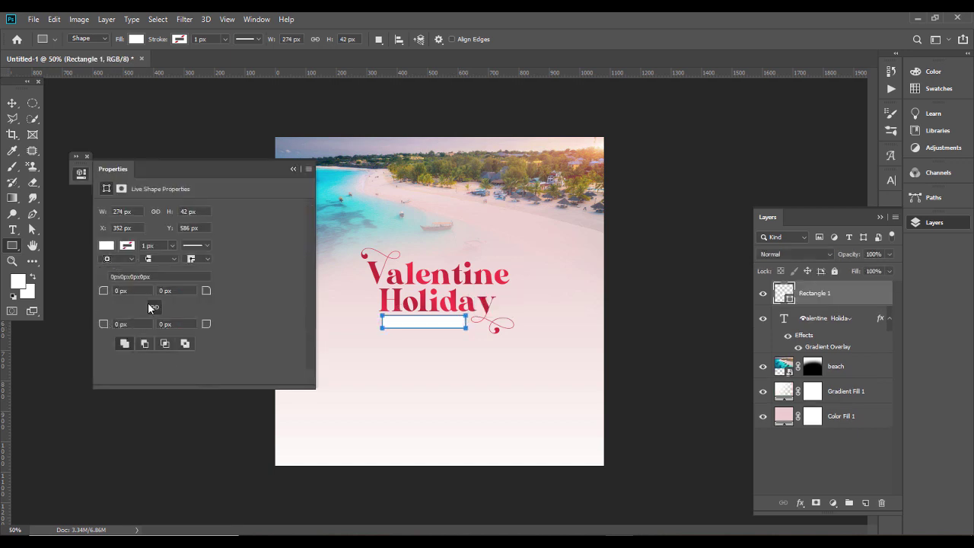
left_click_drag(105, 293, 122, 294)
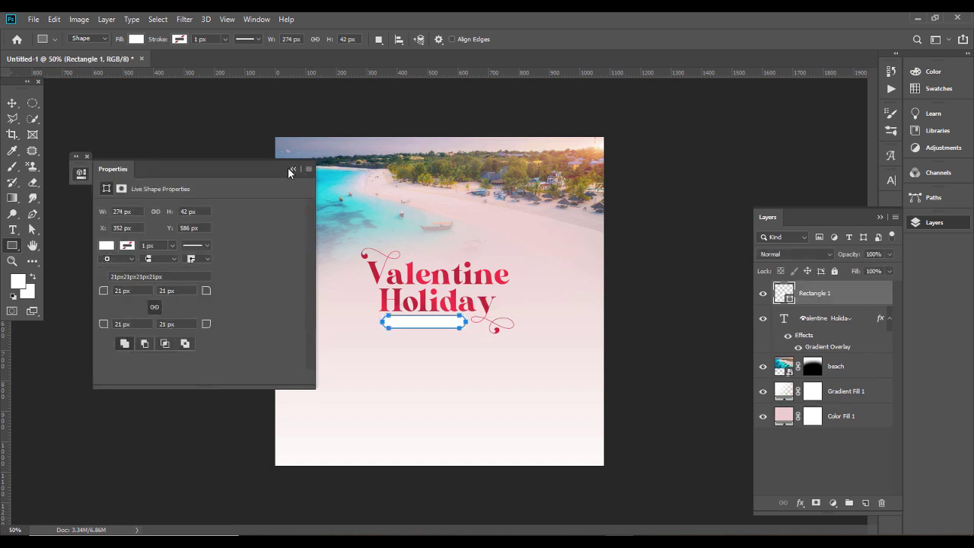
left_click(292, 170)
- Copy the heading's text color fb3d4a and apply it as the fill of the rounded rectangle
left_click(14, 102)
left_click(452, 297)
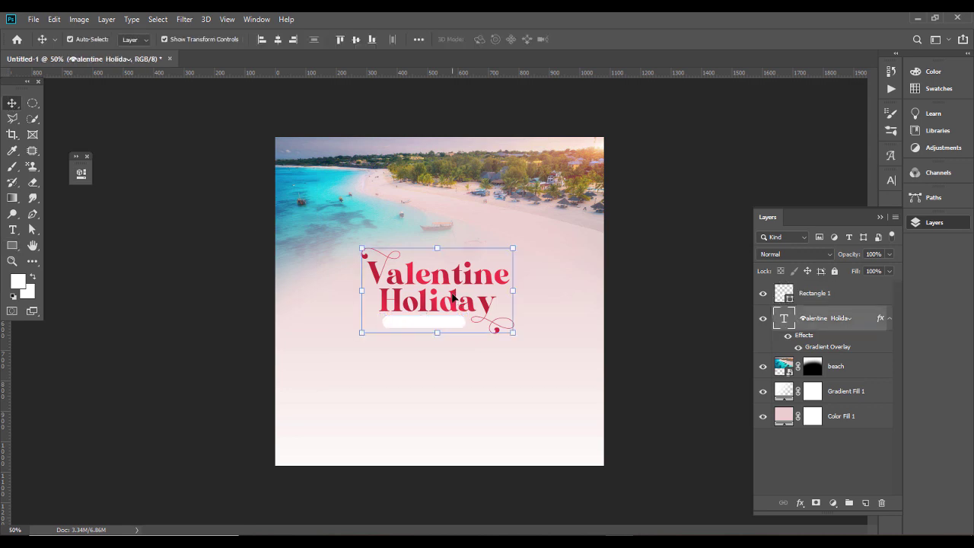
double_click(452, 297)
left_click(487, 39)
key("ctrl+c")
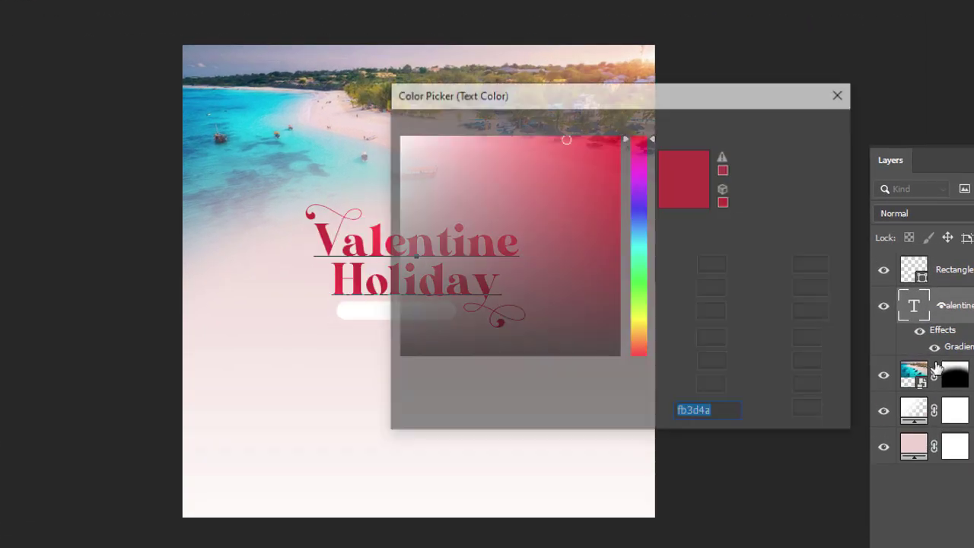
key("Return")
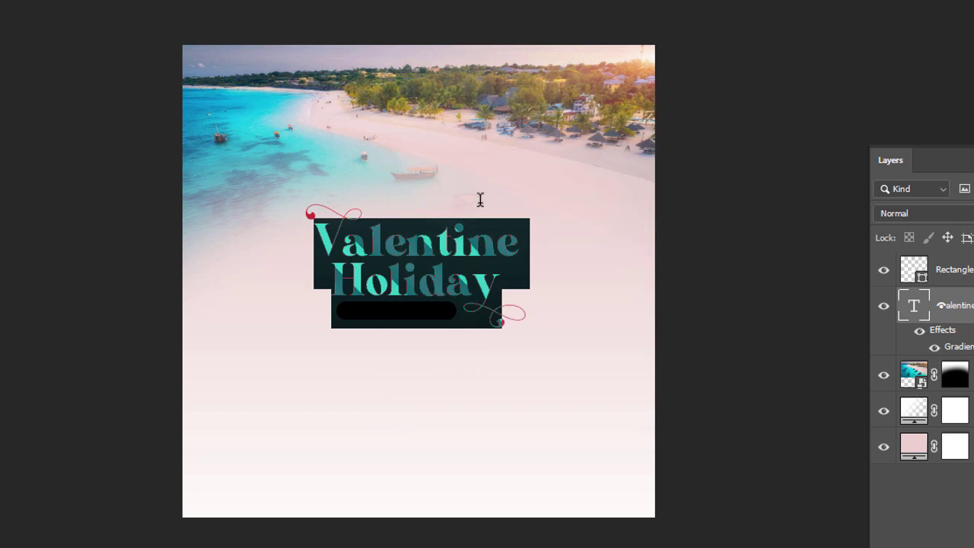
double_click(920, 279)
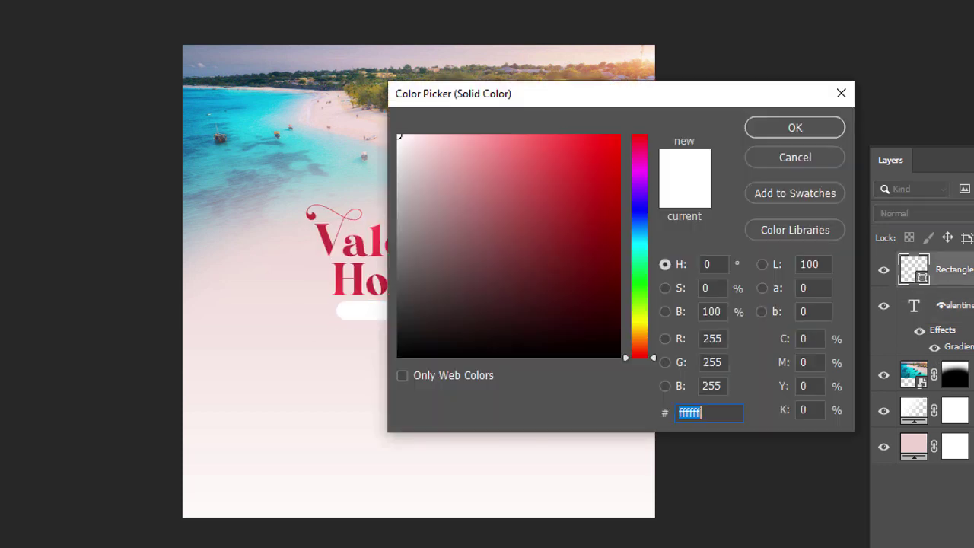
key("ctrl+v")
key("Return")
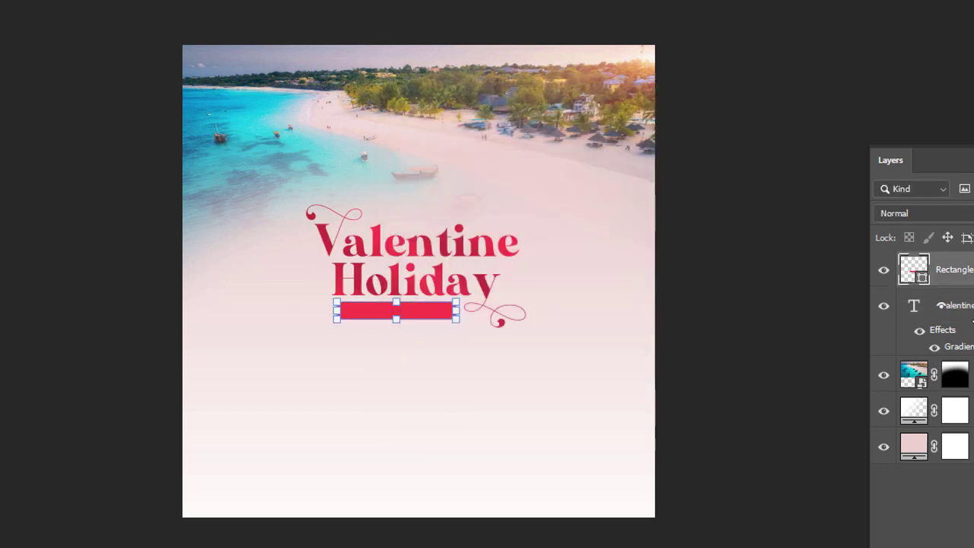
- Copy the layer style of the "Valentine Holiday" heading and paste it onto the rounded rectangle below it
left_click(970, 312, "shift")
right_click(971, 312)
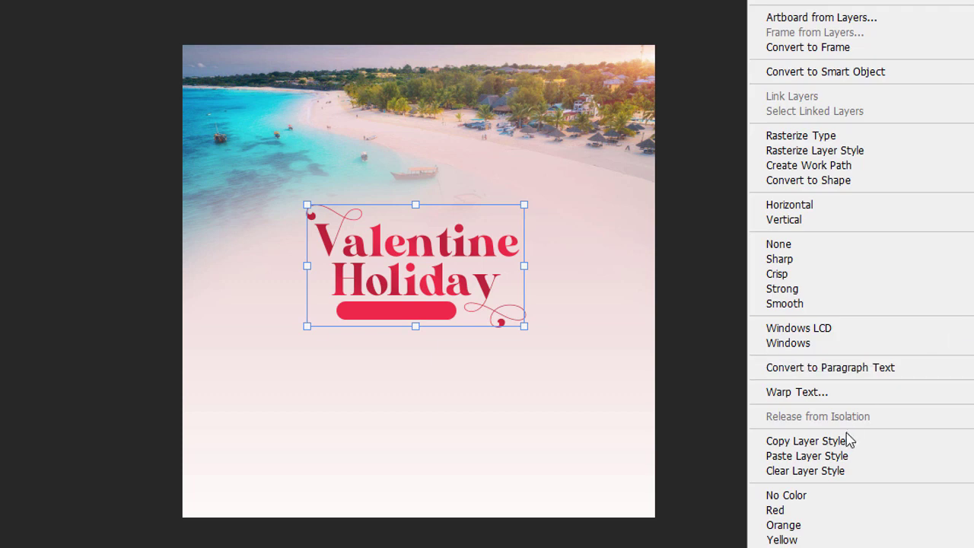
left_click(850, 440)
left_click(951, 269)
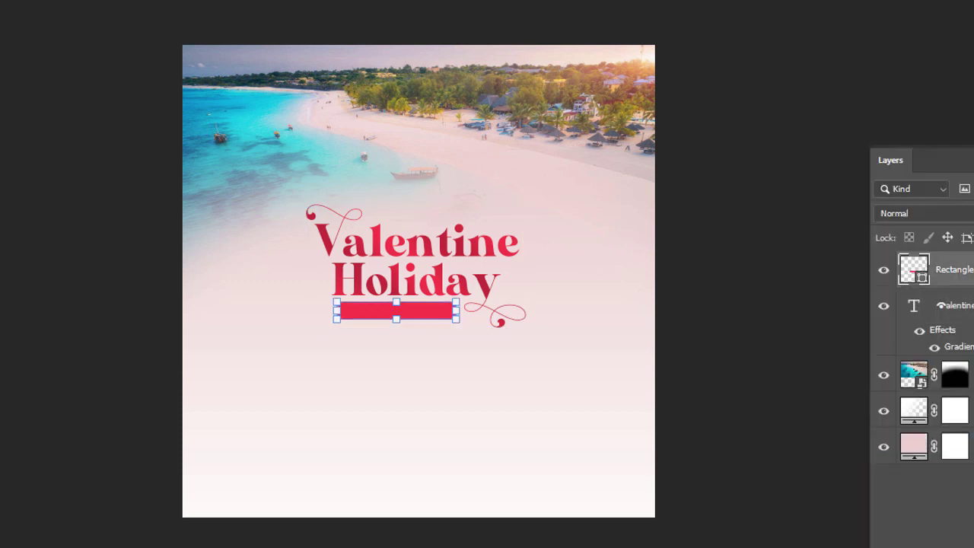
right_click(950, 269)
left_click(854, 293)
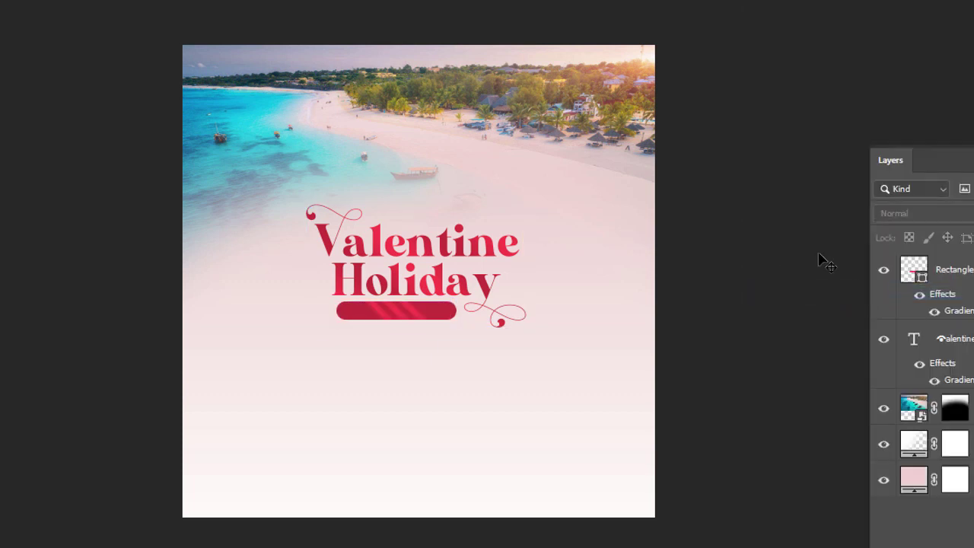
- Set the rounded rectangle's gradient overlay scale to 150% and shift the gradient's position within the shape
left_click(951, 312)
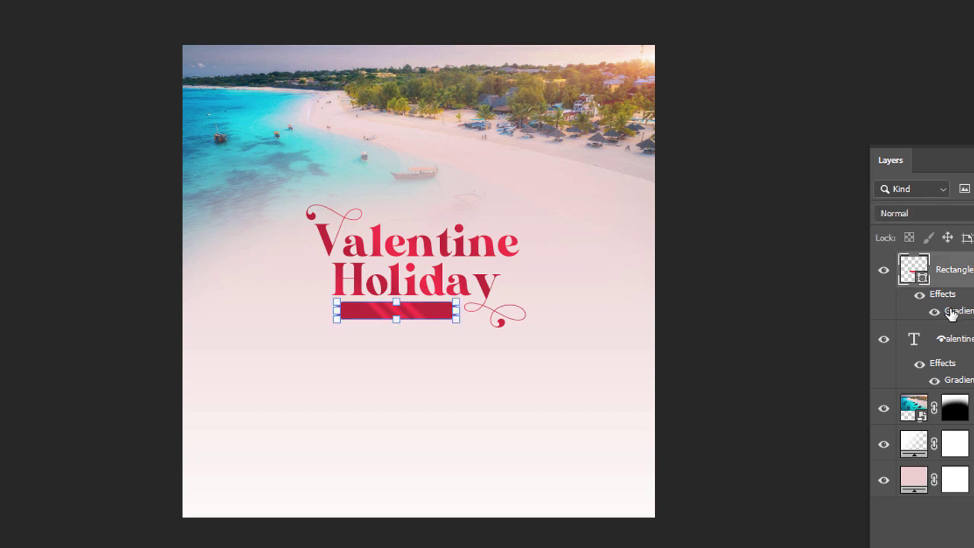
double_click(951, 312)
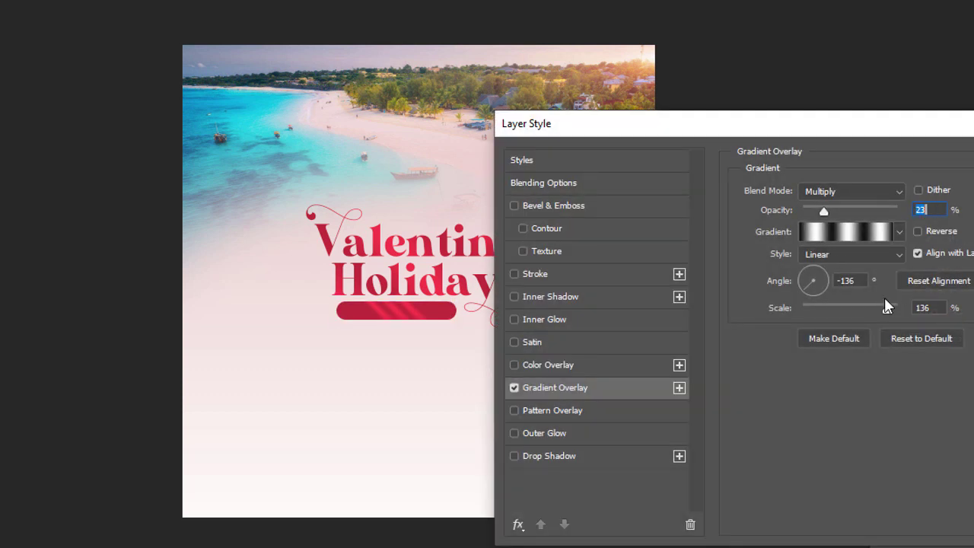
left_click(846, 235)
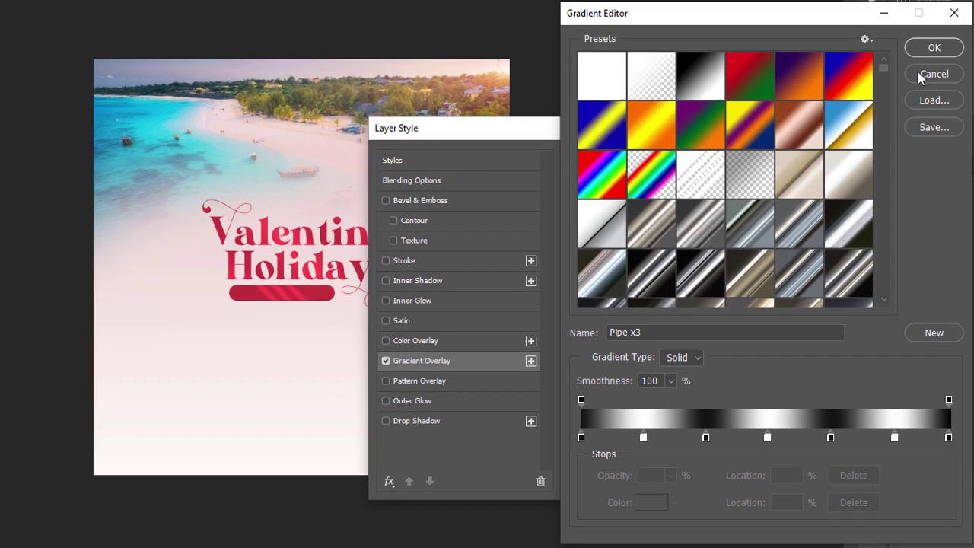
left_click(920, 75)
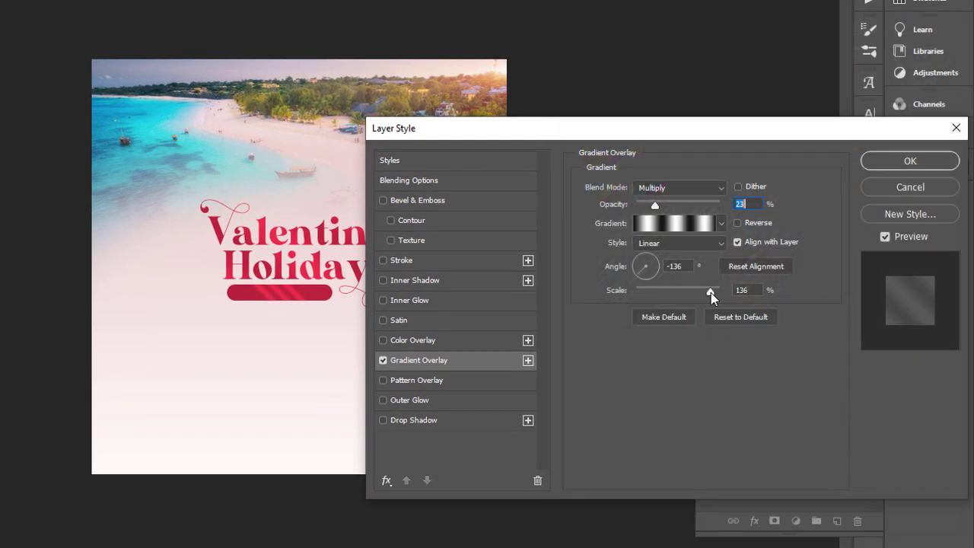
left_click_drag(714, 292, 721, 292)
left_click_drag(310, 292, 306, 289)
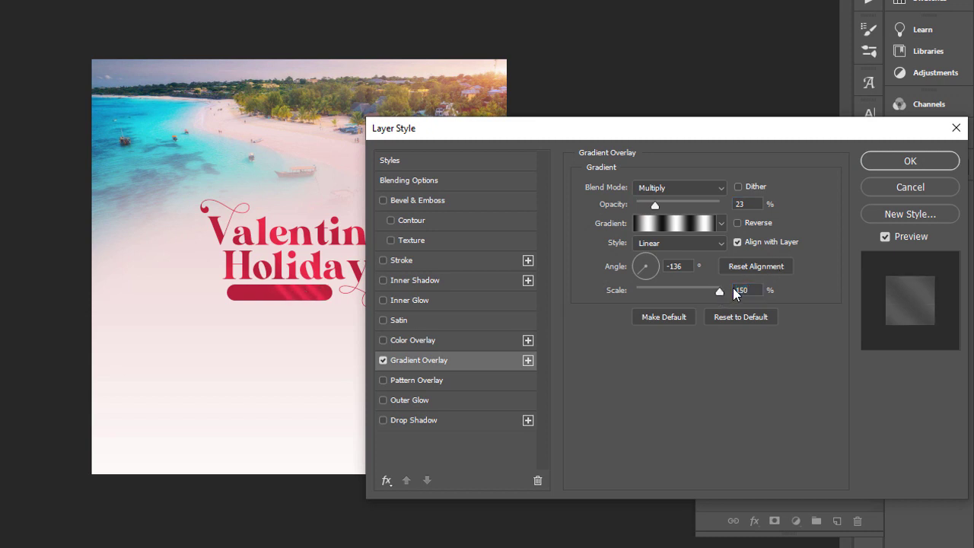
- Edit the rectangle's gradient: remove the starting black stop, place the first white stop at 1% and delete the last two stops
left_click(687, 229)
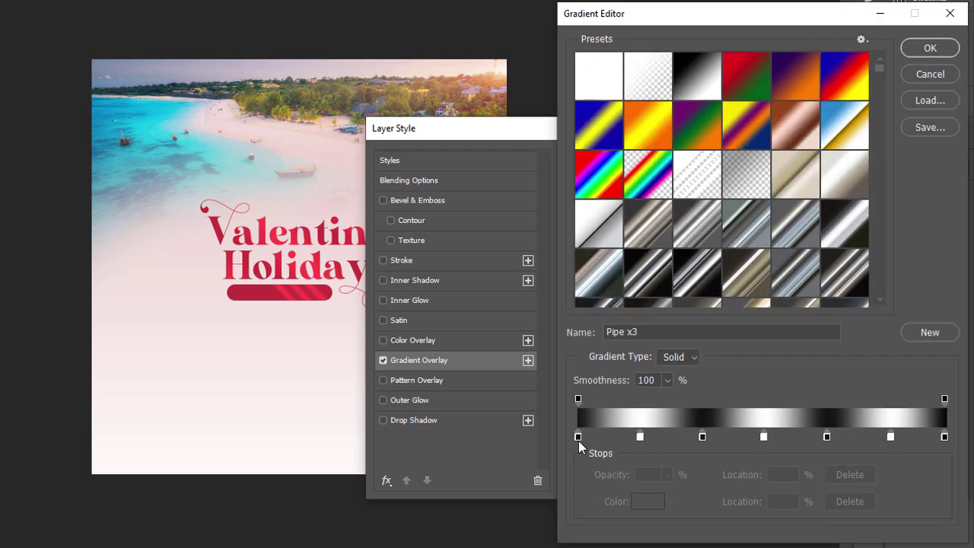
left_click(578, 435)
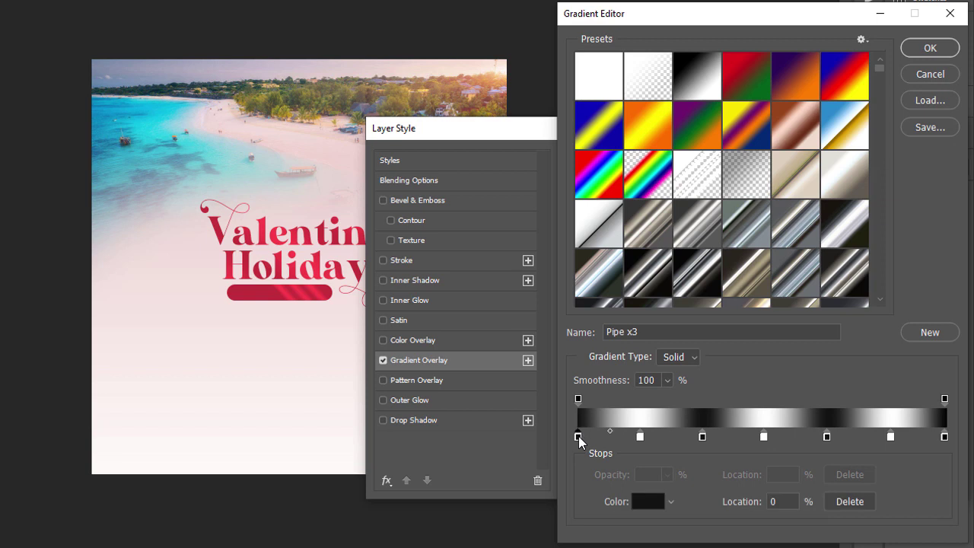
mouse_move(579, 436)
left_mouse_down()
mouse_move(644, 429)
mouse_move(583, 437)
left_mouse_up()
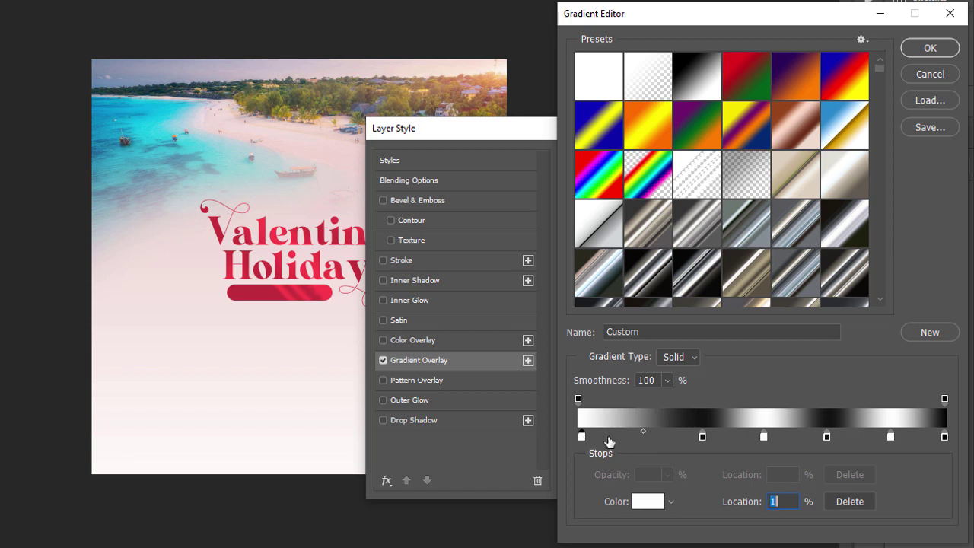
left_click(945, 437)
left_click(860, 505)
mouse_move(892, 438)
left_mouse_down()
mouse_move(950, 429)
mouse_move(890, 443)
left_mouse_up()
left_click(850, 502)
- Spread the remaining gradient stops, with the last black one near the end, white at 74% and black at 54%, and apply the gradient
left_click_drag(826, 439, 938, 437)
left_click_drag(764, 437, 849, 439)
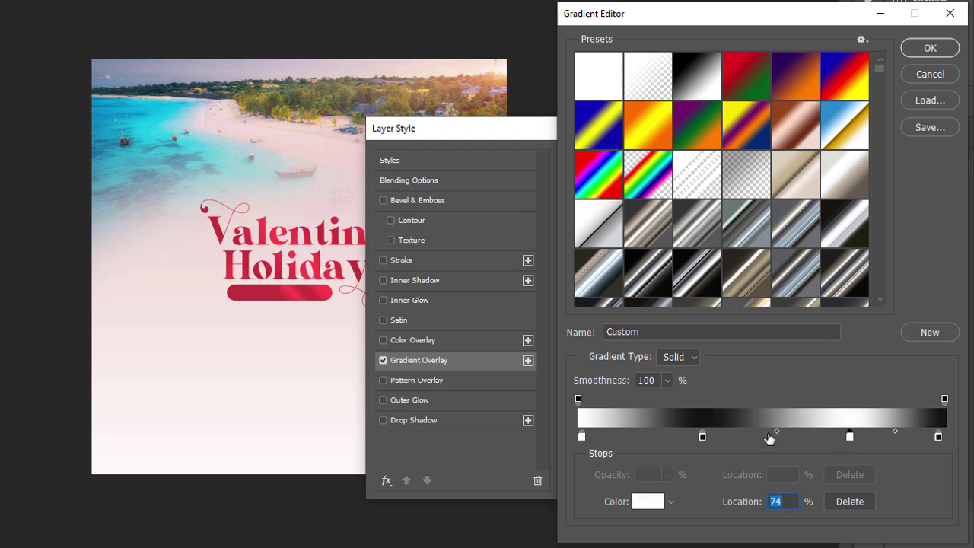
left_click(700, 438)
left_click_drag(700, 438, 776, 438)
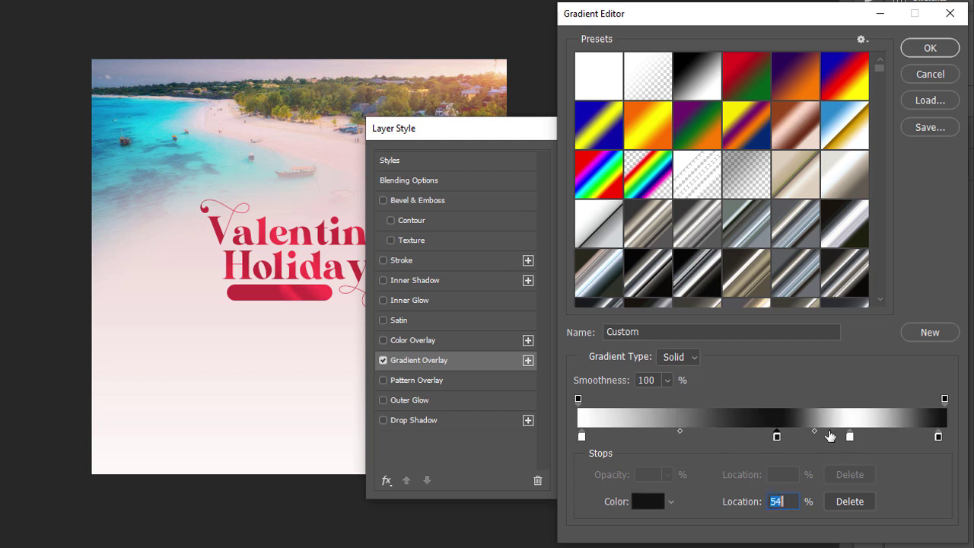
left_click(929, 48)
- Shift the gradient slightly within the rounded rectangle, set its angle to -164° and apply the overlay
left_click_drag(264, 299, 277, 298)
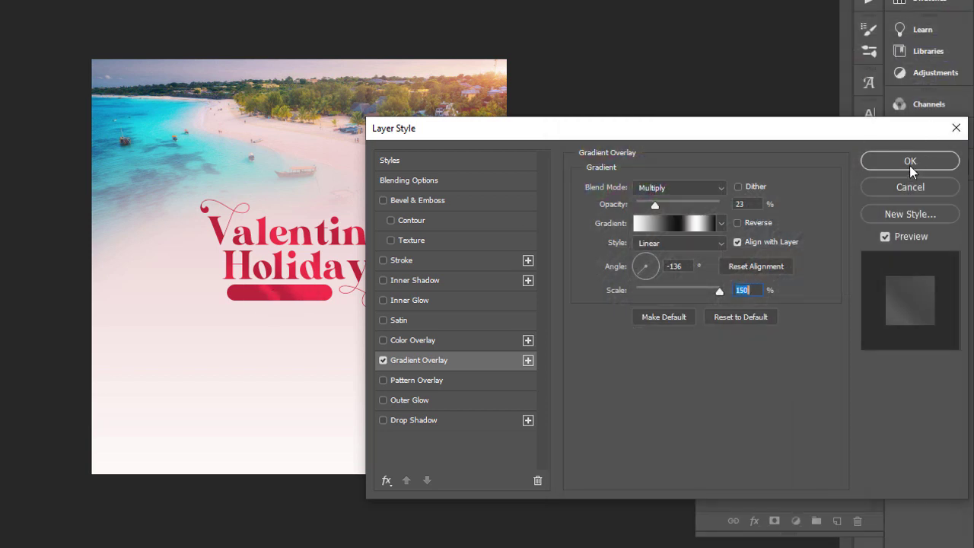
left_click(637, 268)
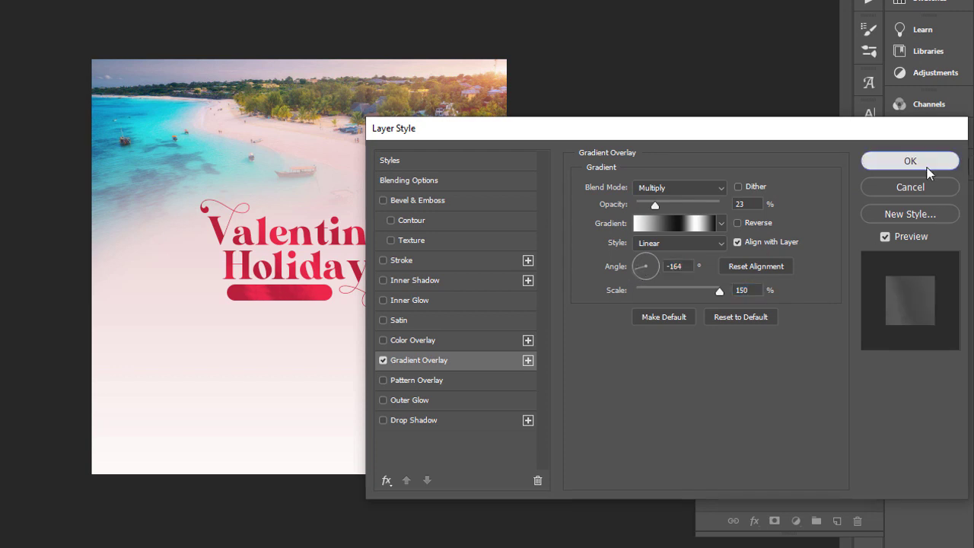
left_click(926, 162)
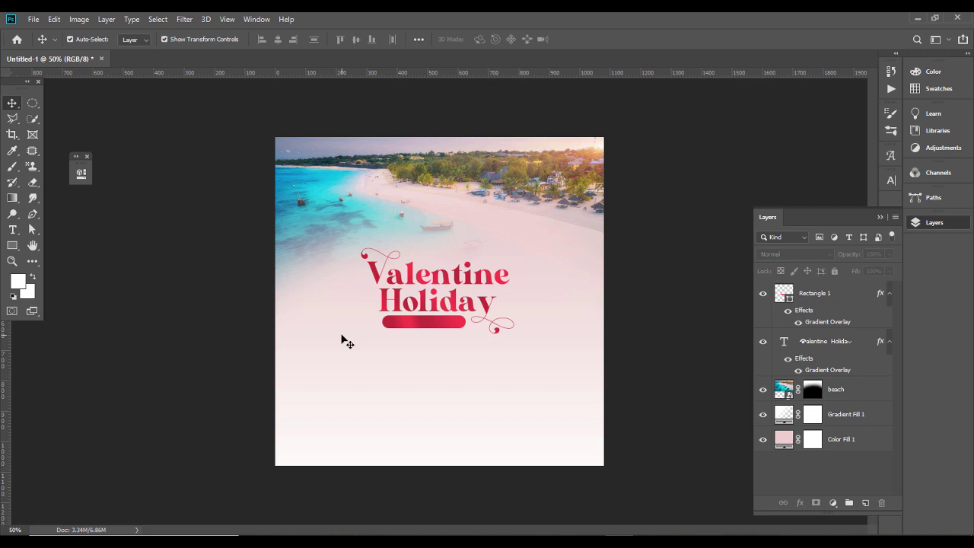
- Add a text line reading "a trip to Zanzibar" on the pink background below the red rounded label
left_click(12, 229)
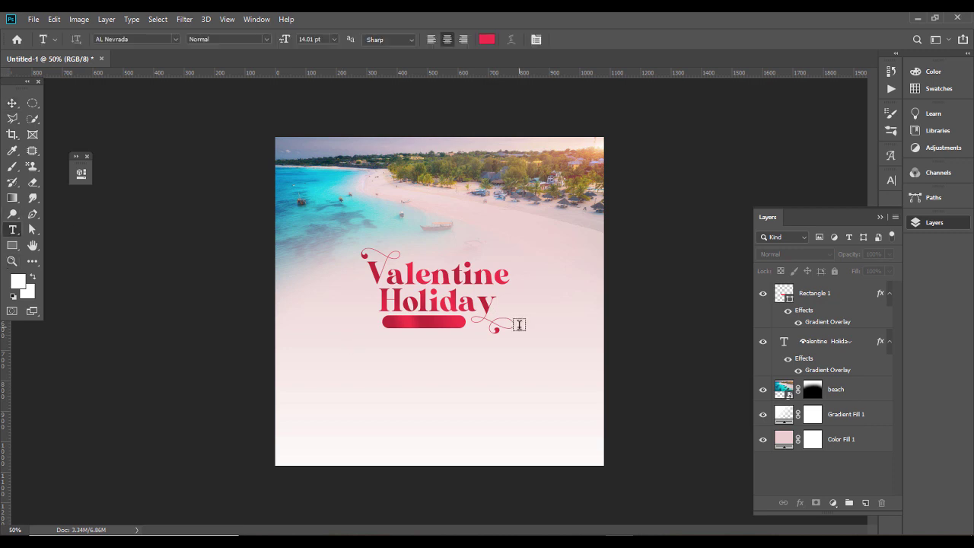
left_click(400, 360)
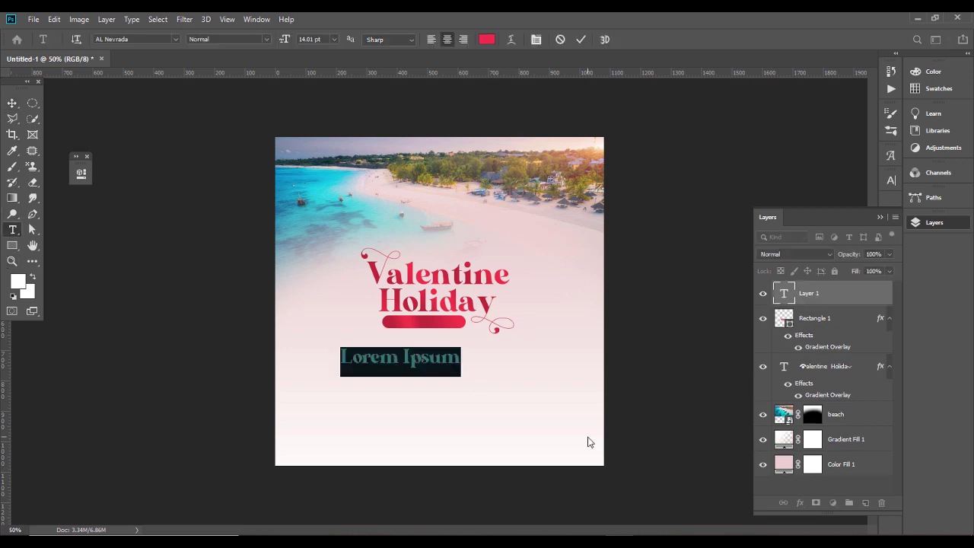
type("Aa ")
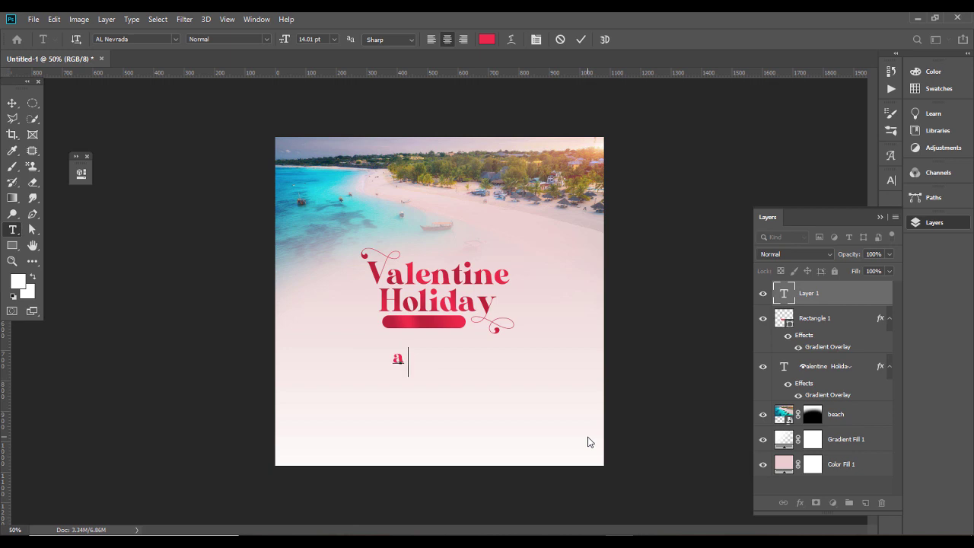
type("trip to Zan")
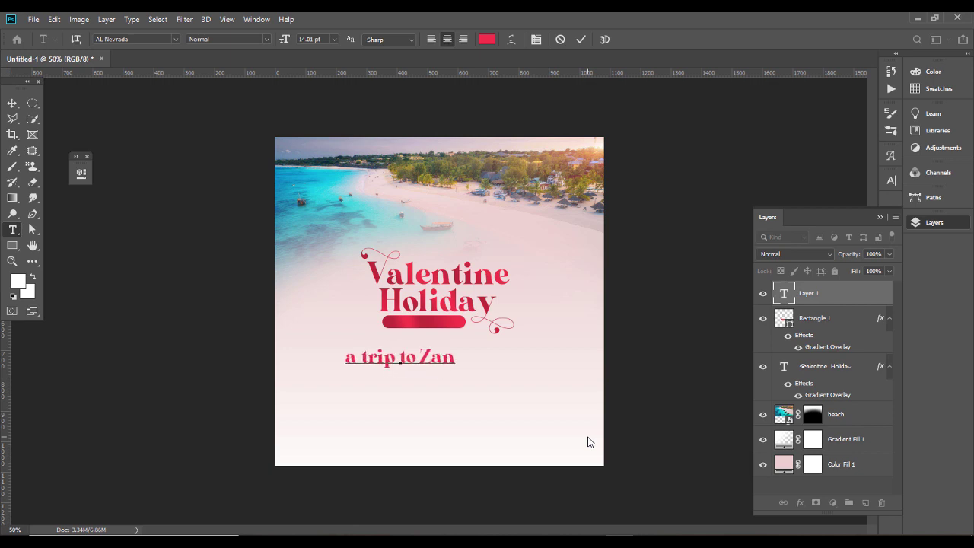
type("zibar")
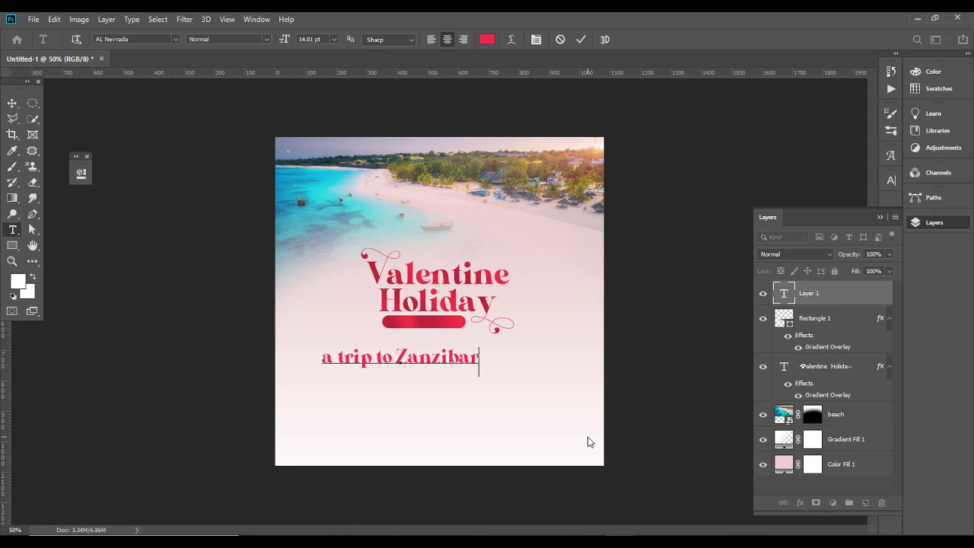
- Set the "a trip to Zanzibar" text to the Survent Atrious font and color it white
key("ctrl+a")
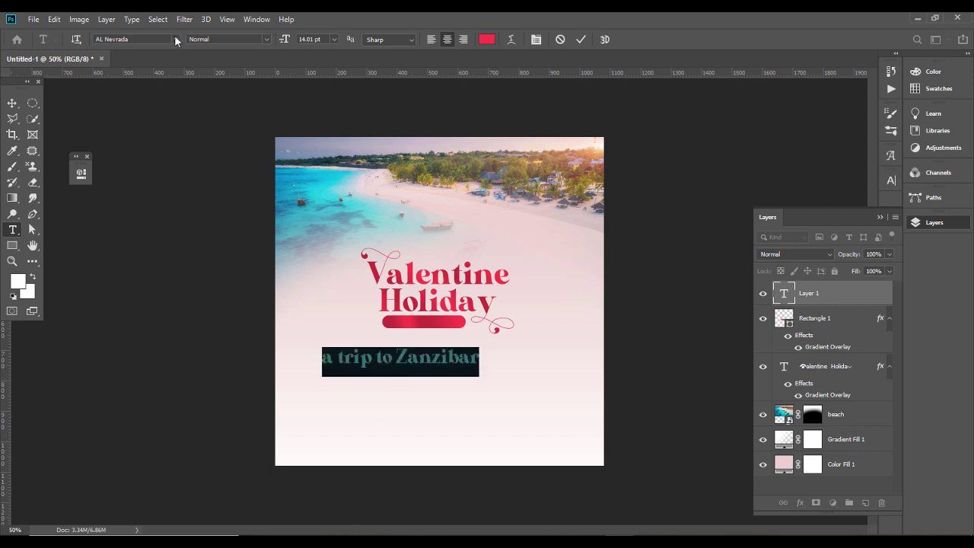
left_click(175, 39)
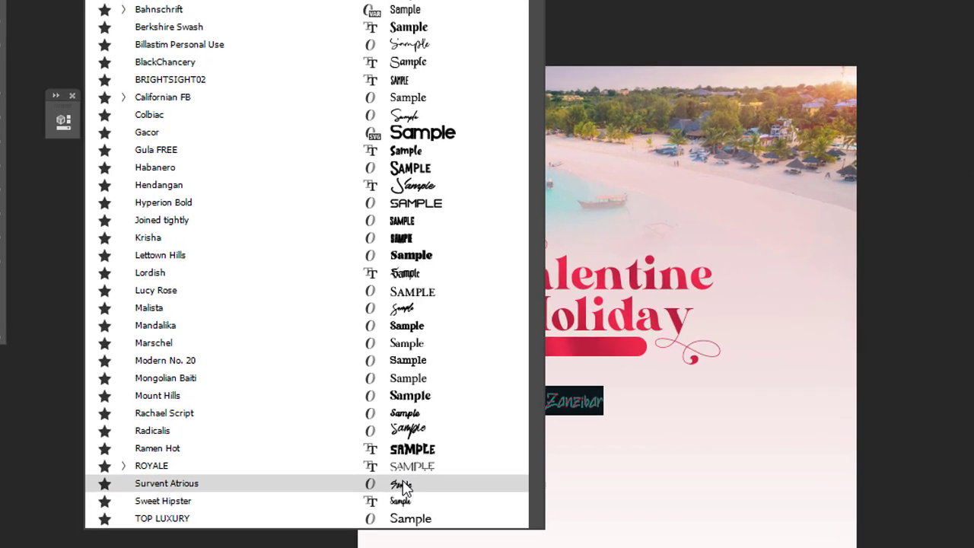
key("Up")
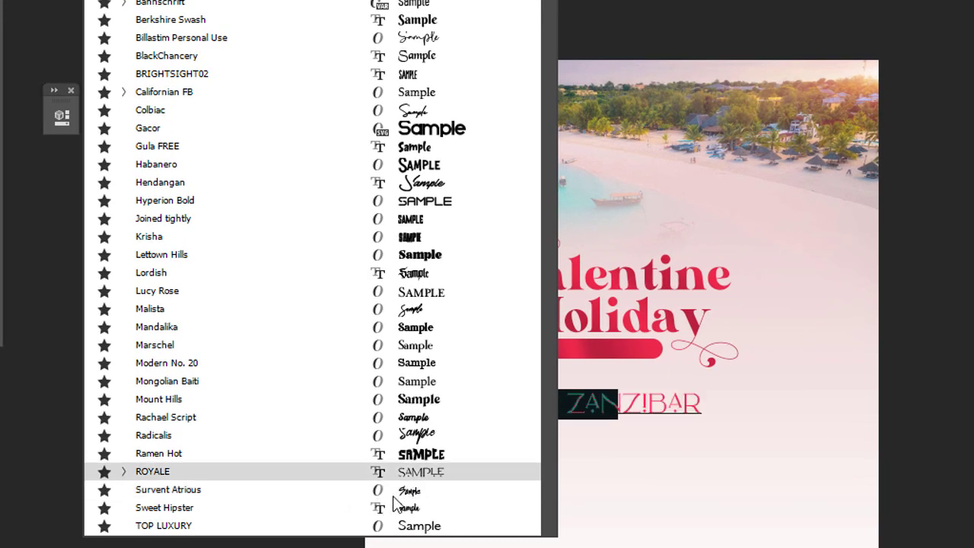
left_click(391, 495)
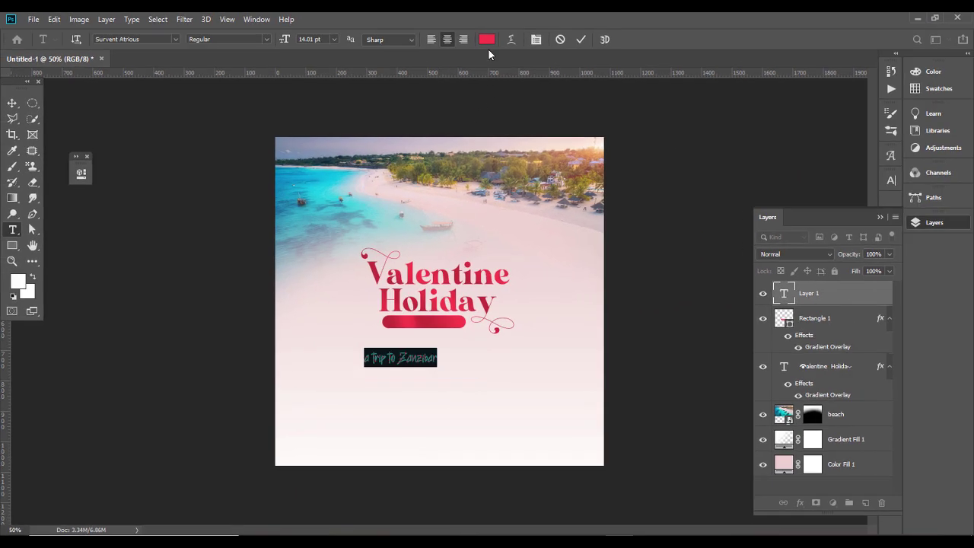
left_click(486, 39)
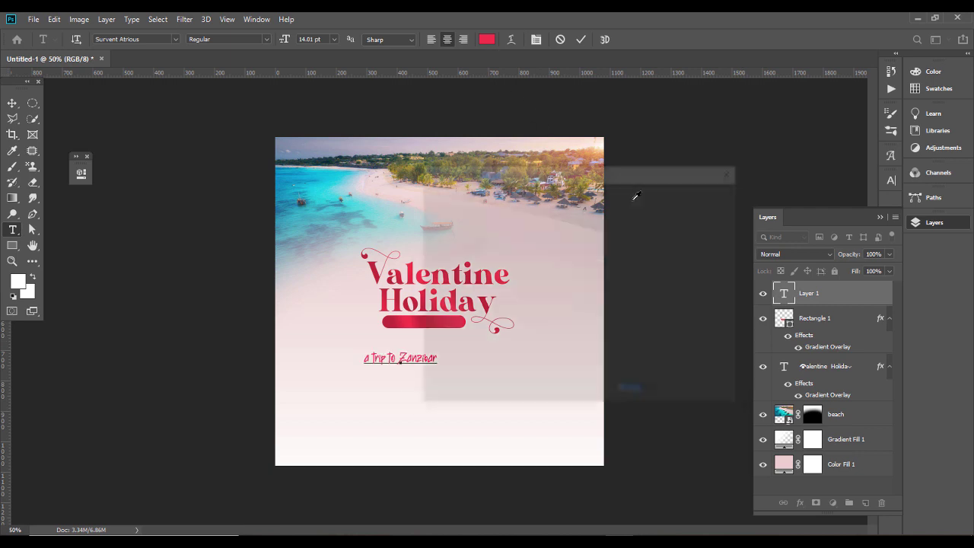
left_click_drag(450, 232, 380, 140)
key("Return")
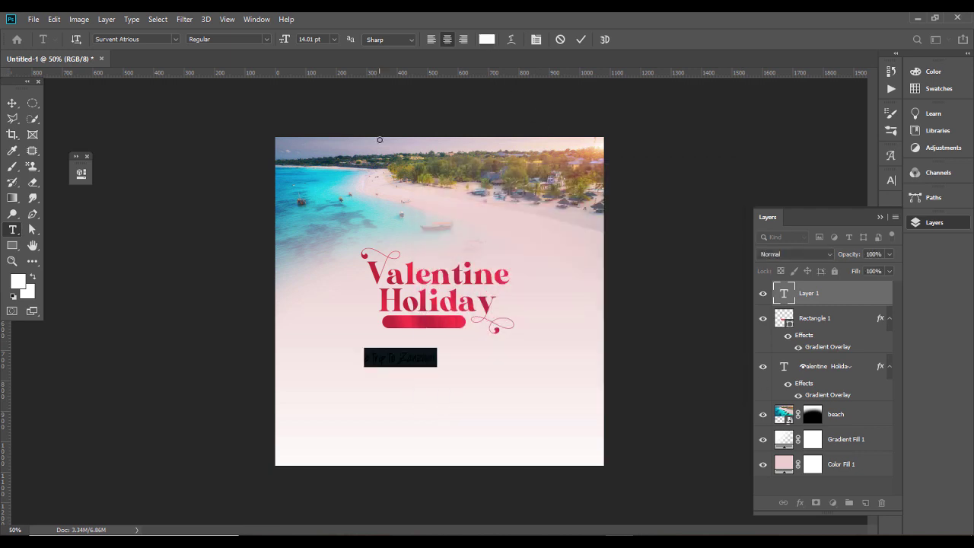
- Move the white text onto the red rounded label, scale it down to about 12 pt and nudge it right
left_click(13, 106)
left_click_drag(417, 358, 445, 324)
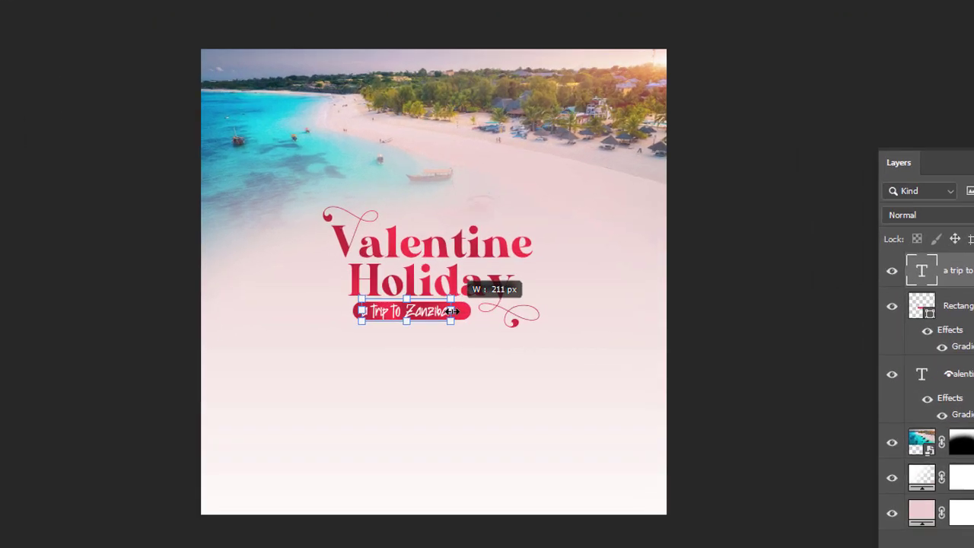
key("Return")
key("Right")
key("Right")
key("Right")
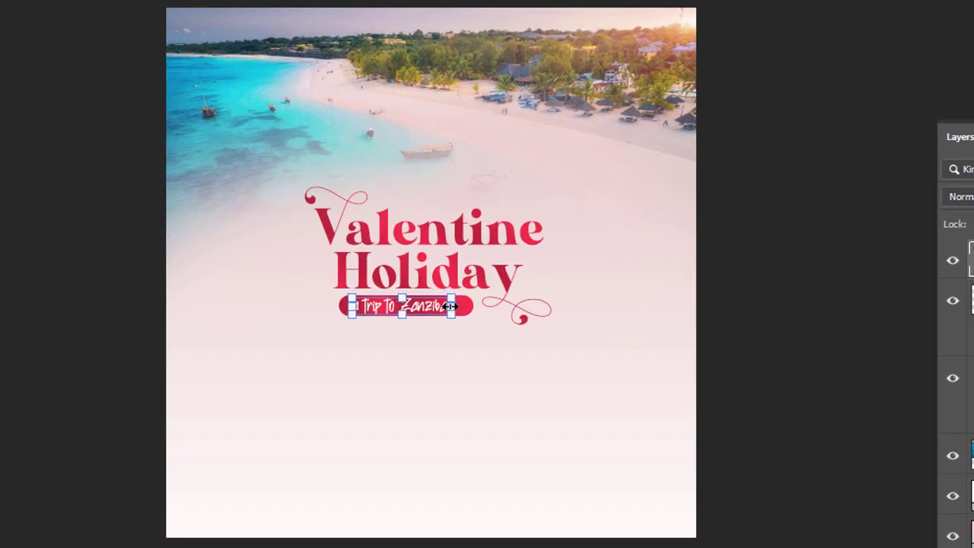
- Set the tracking of the "a trip to Zanzibar" text to 20
double_click(972, 260)
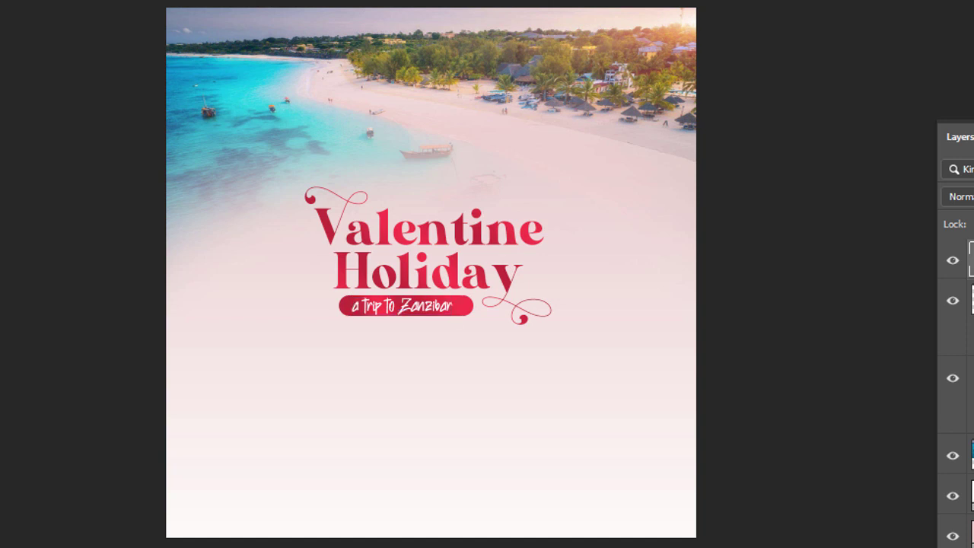
key("ctrl+t")
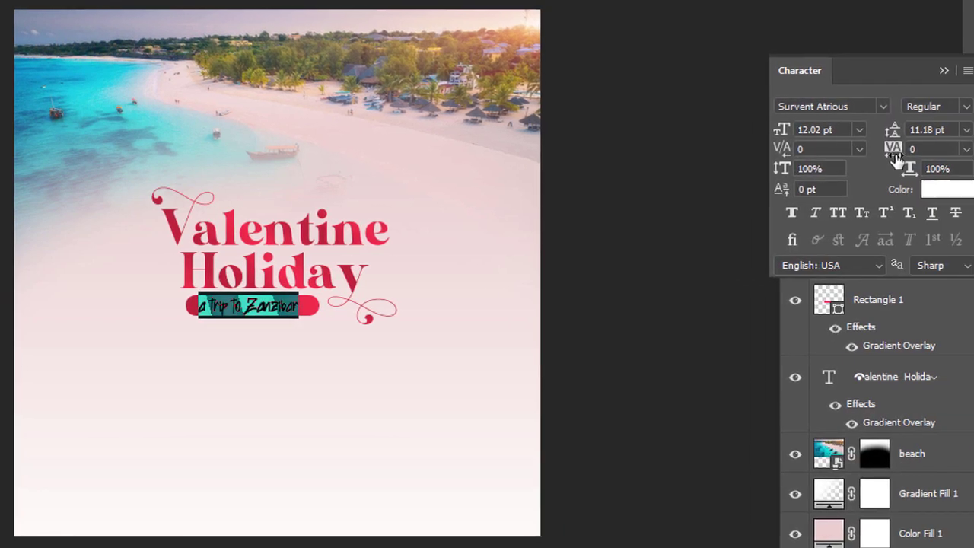
left_click_drag(894, 157, 896, 157)
key("Return")
left_click(674, 221)
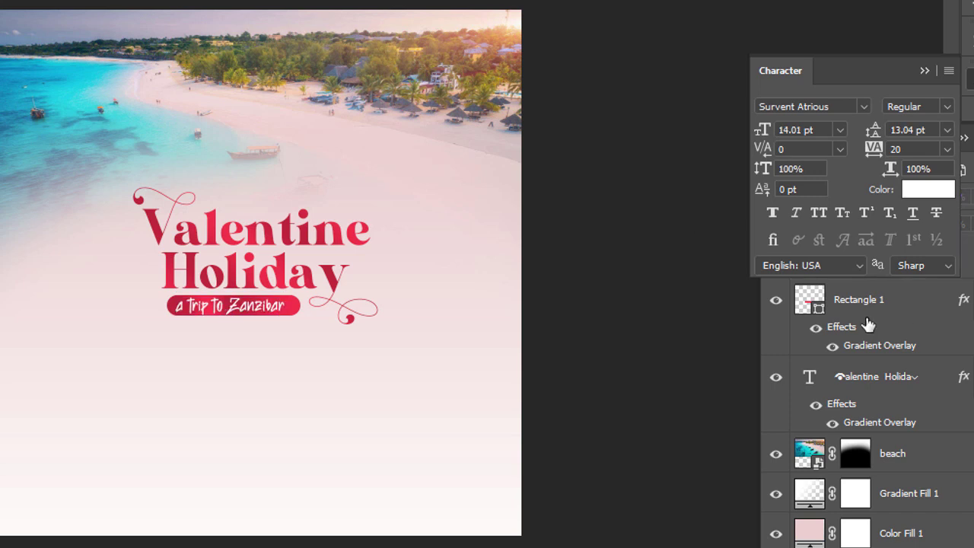
left_click(924, 71)
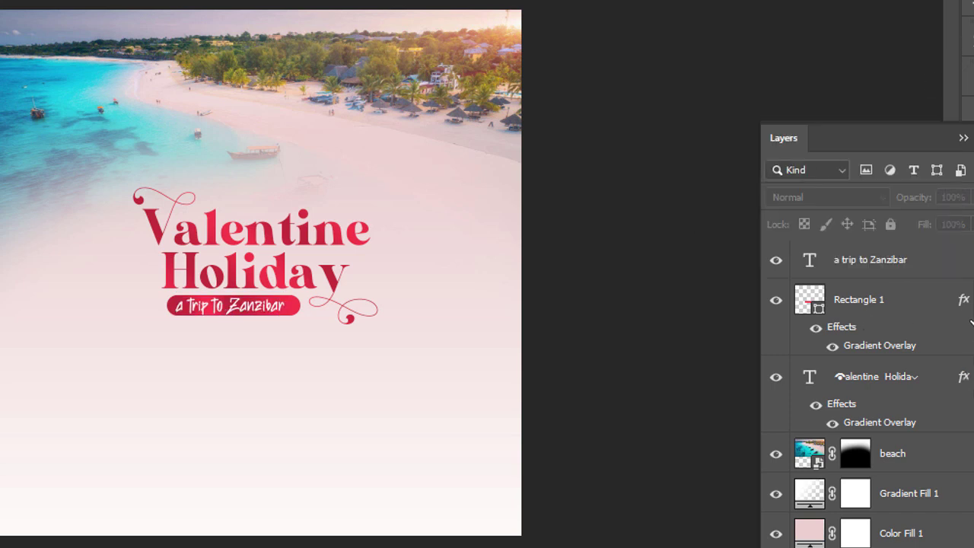
- Select the "a trip to Zanzibar" text with its rounded rectangle and center them horizontally, aligned to the selection
left_click(971, 312)
left_click(905, 274)
left_click(894, 309, "shift")
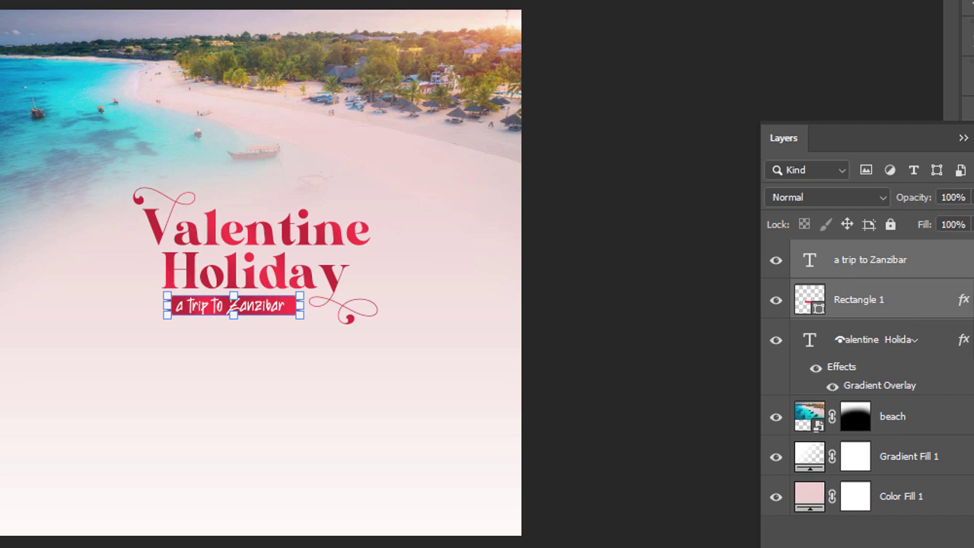
left_click(276, 32)
left_click(278, 44)
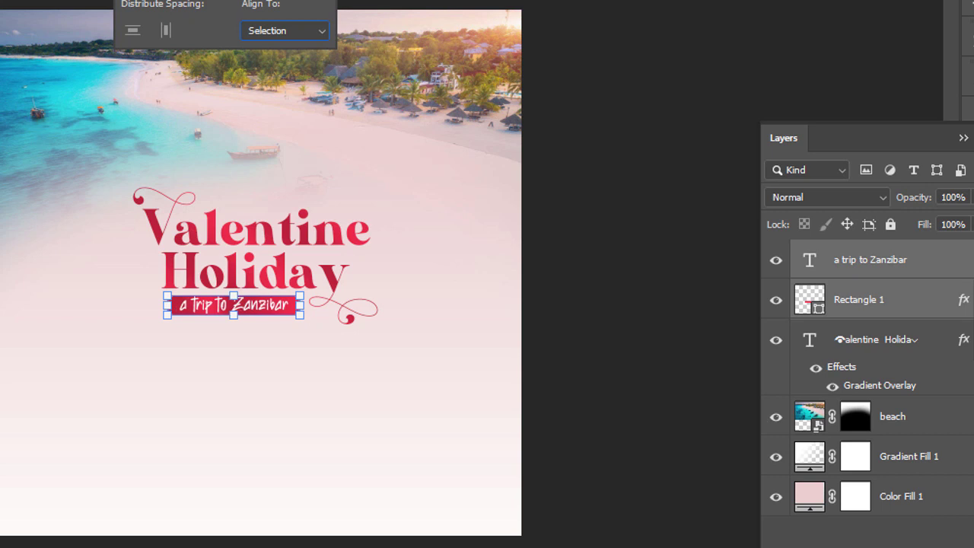
- Set the leading of the "Valentine Holiday" heading to 20 pt
left_click(239, 305)
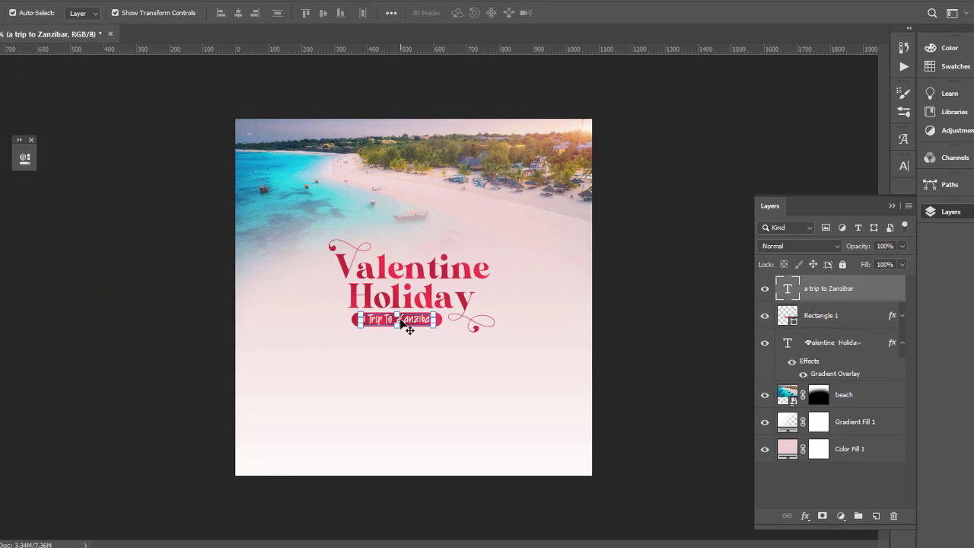
left_click(248, 344)
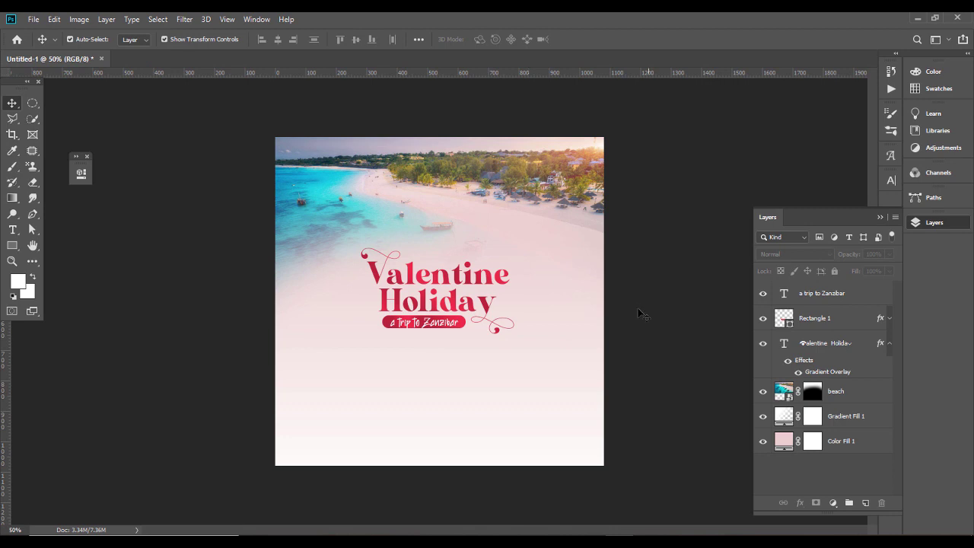
double_click(429, 296)
left_click(892, 181)
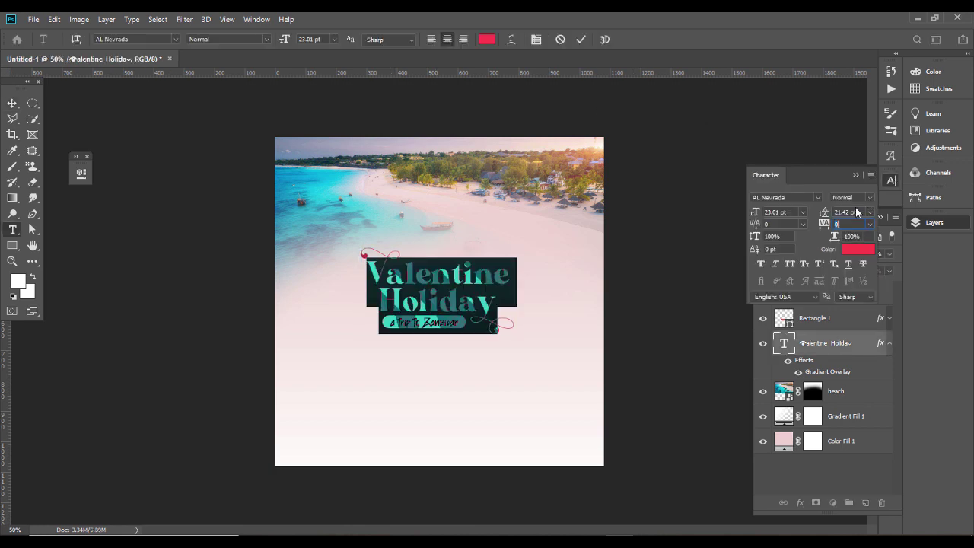
key("Down")
key("Down")
key("Down")
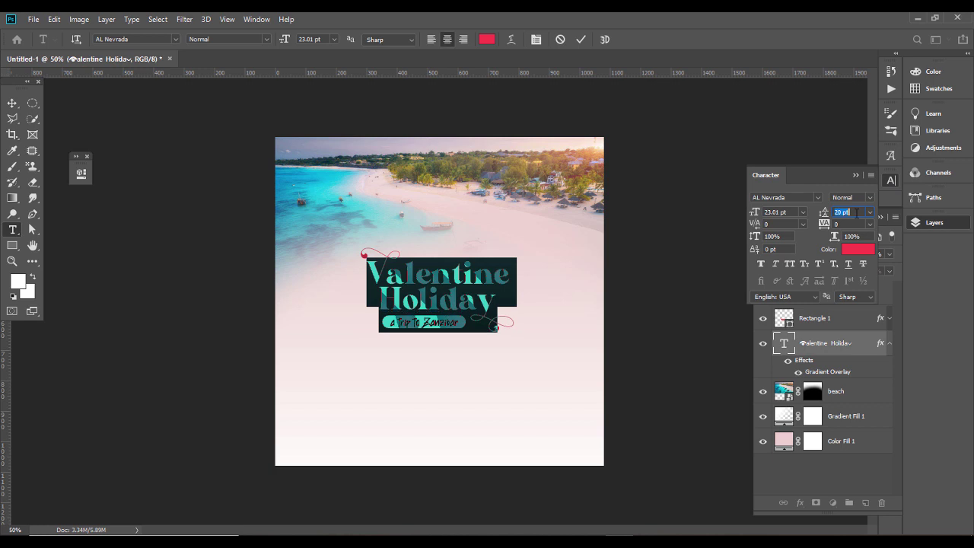
left_click(9, 104)
- Select the red rounded label with its "a trip to Zanzibar" text and nudge both up closer to the heading
left_click(829, 323)
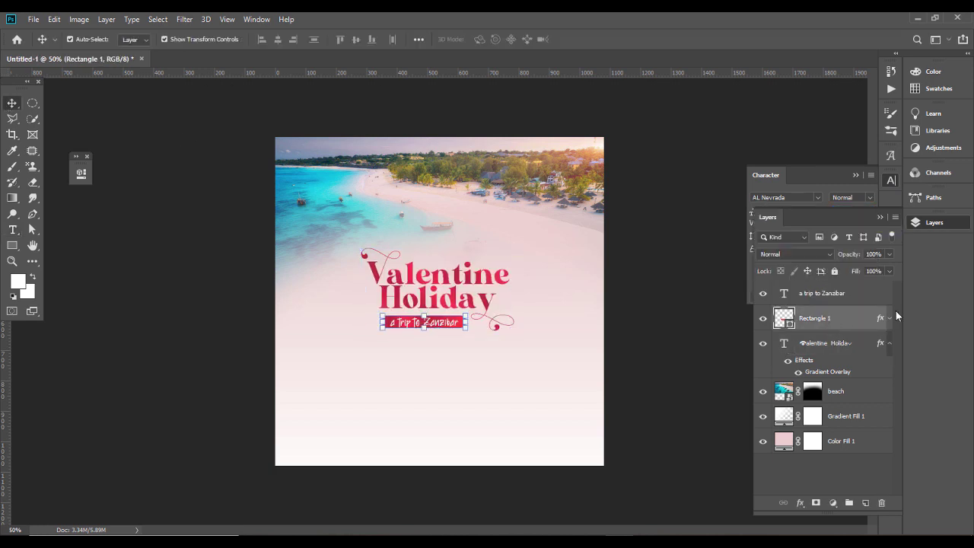
left_click(859, 299, "shift")
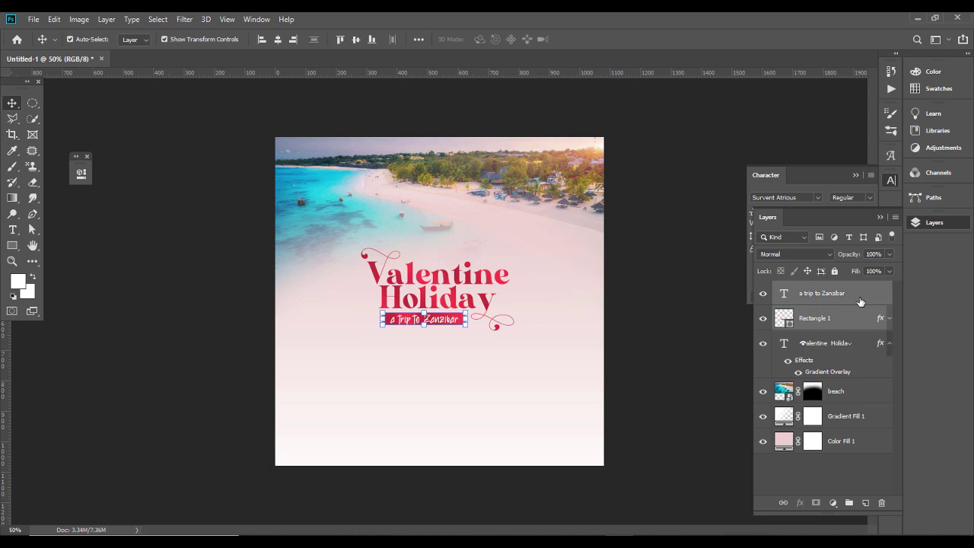
left_click(662, 338)
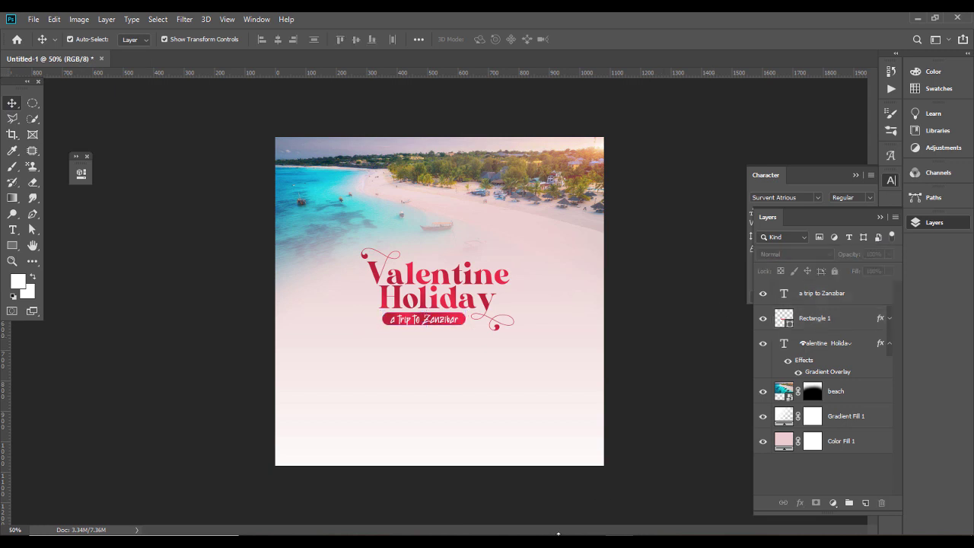
- Place the petal love shape image, scale it down beside the heading, and put a duplicate on the heading's other side
key("alt+Tab")
left_click_drag(287, 157, 517, 276)
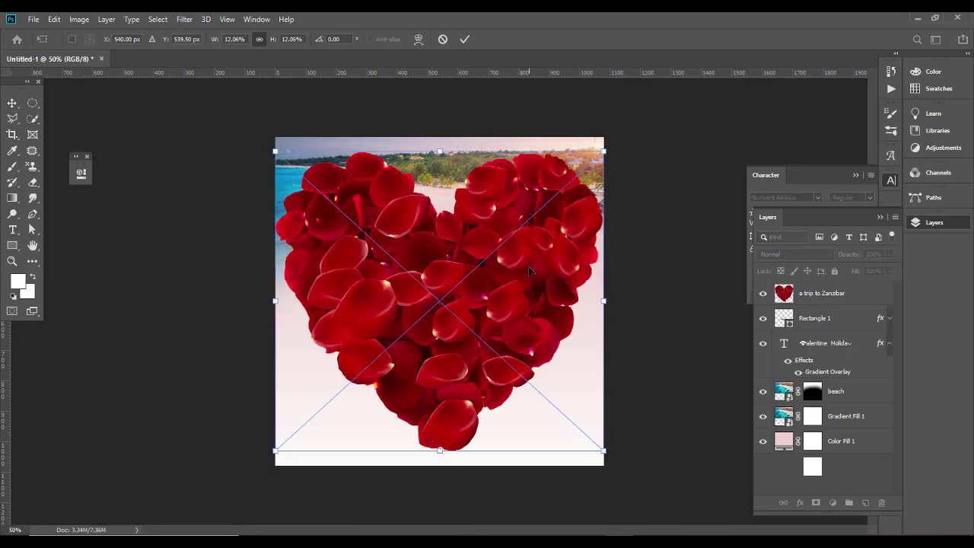
left_click_drag(276, 301, 542, 299)
key("Return")
key("ctrl+j")
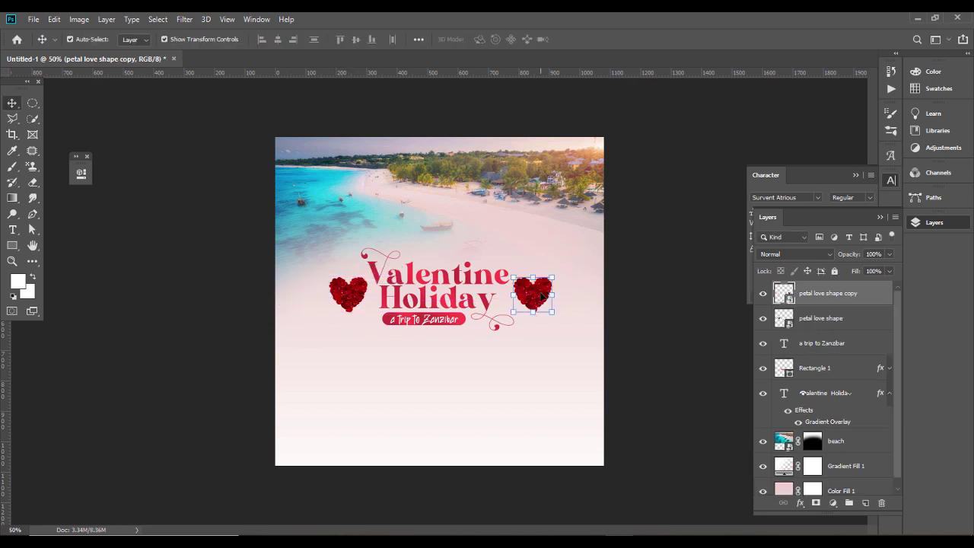
- Scale both petal hearts to 1%
left_click(821, 318)
key("ctrl+t")
left_click_drag(236, 39, 213, 83)
type("1")
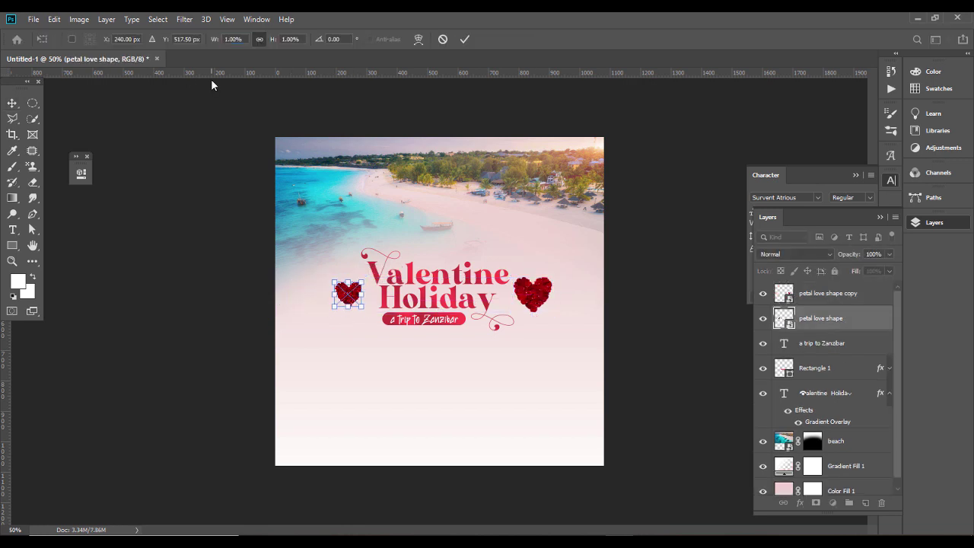
key("Return")
key("Return")
left_click(536, 297)
key("ctrl+t")
left_click_drag(299, 39, 283, 37)
type("1")
key("Return")
key("Return")
- Move both petal hearts slightly inward, closer to the "Valentine Holiday" heading
left_click_drag(349, 296, 354, 296)
left_click(626, 298)
left_click_drag(532, 300, 523, 296)
left_click(698, 285)
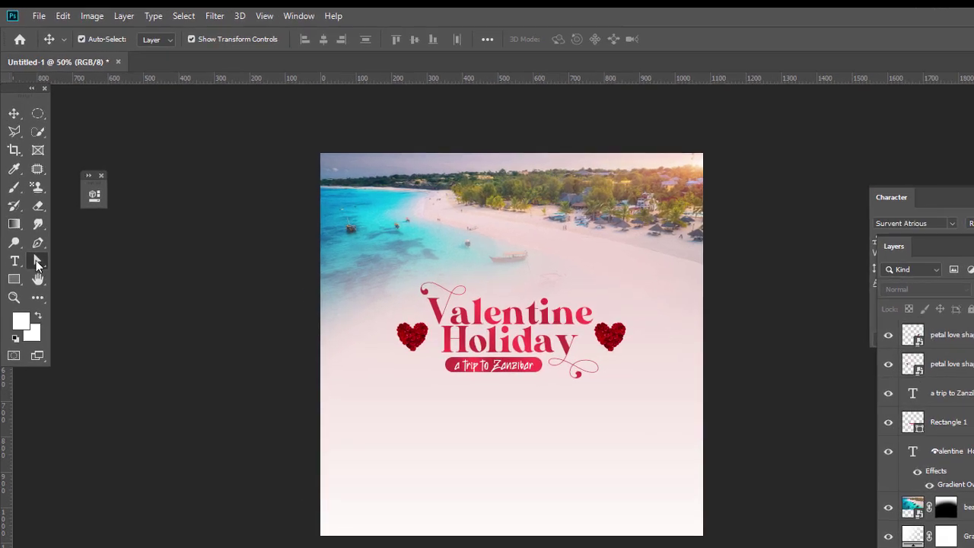
- Draw a custom heart shape about 56 x 49 px below the "a trip to Zanzibar" label
left_click(33, 231)
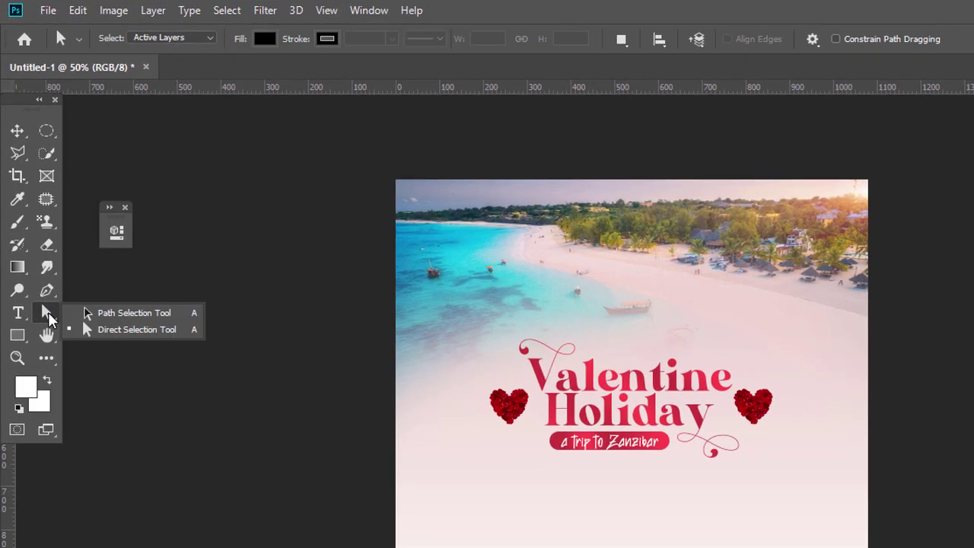
left_click(46, 335)
left_click(18, 336)
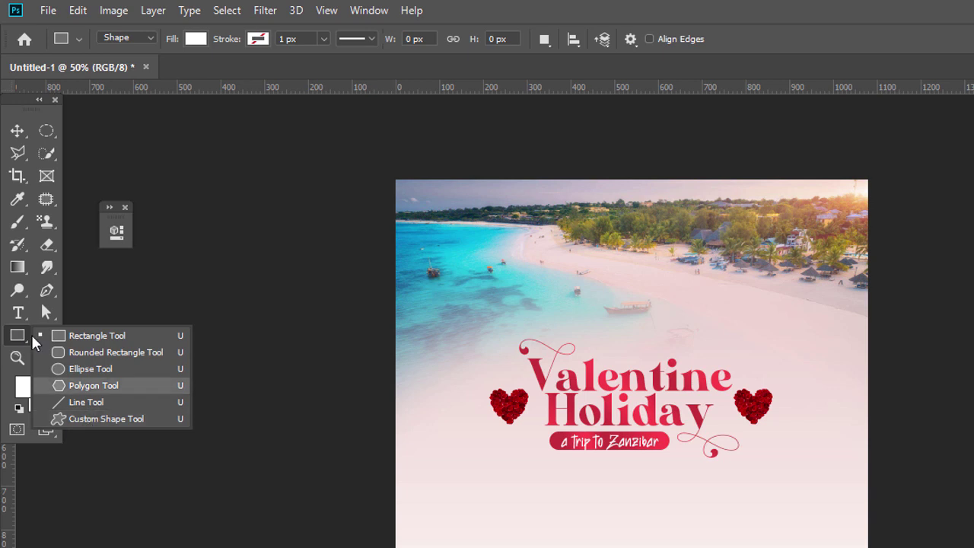
left_click(93, 418)
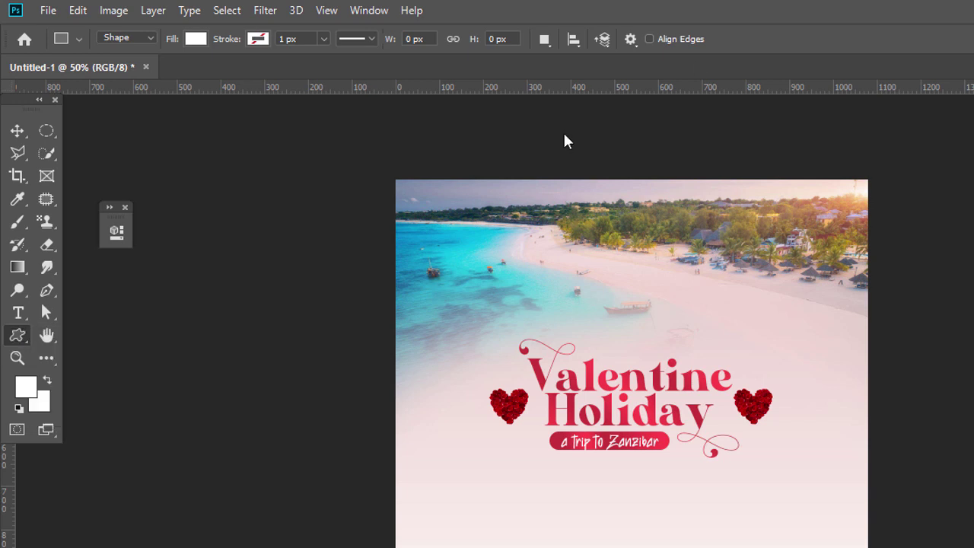
left_click(707, 42)
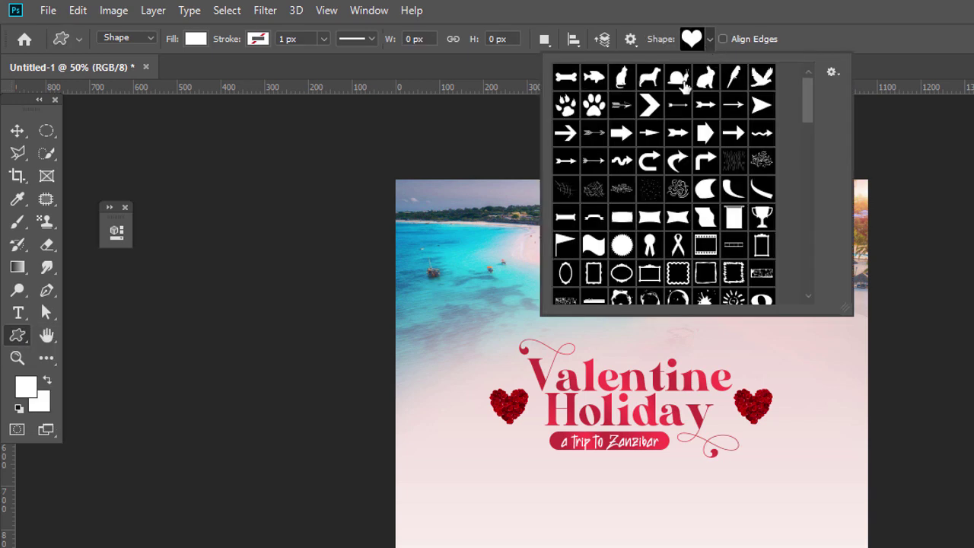
left_click_drag(807, 99, 817, 215)
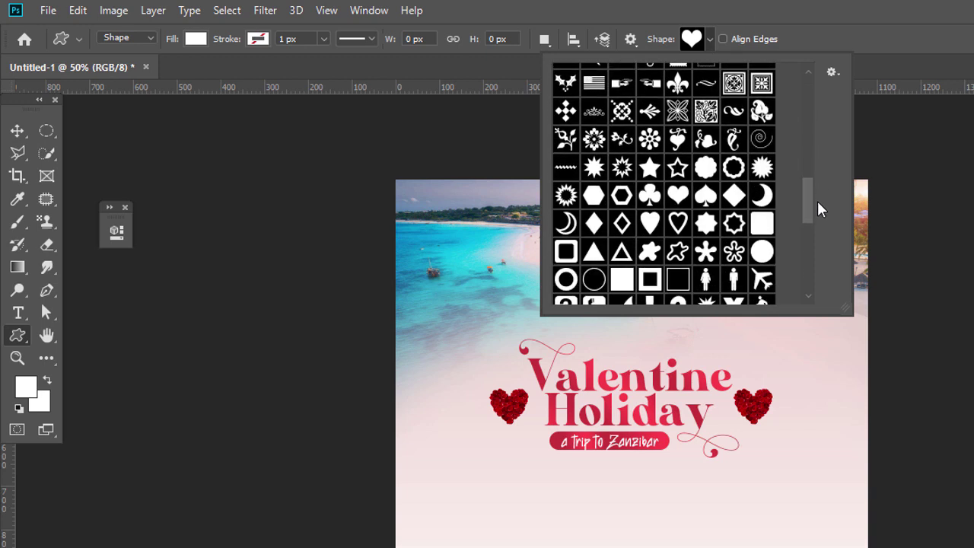
left_click(678, 195)
left_click_drag(571, 470, 595, 498)
- Fill the new heart shape with red and scale it down
left_click(199, 39)
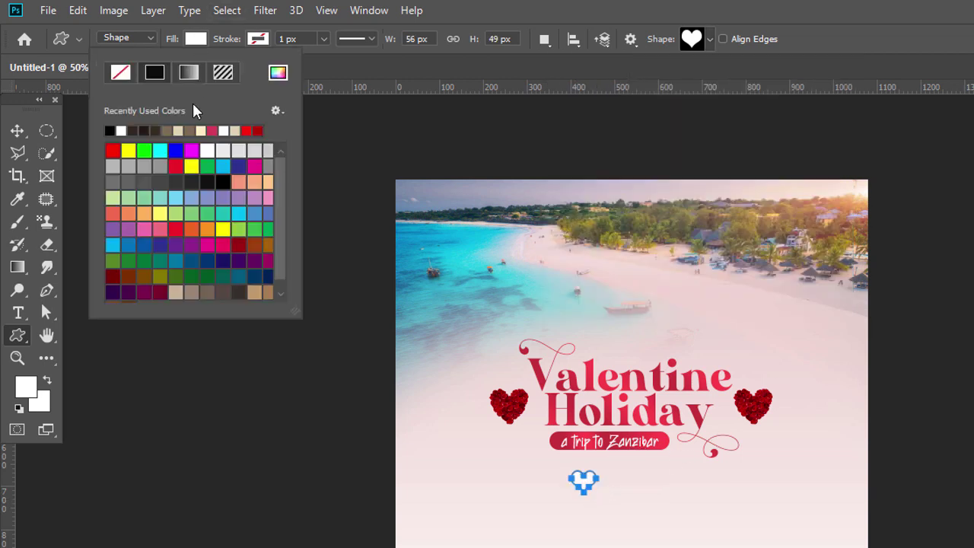
left_click(247, 130)
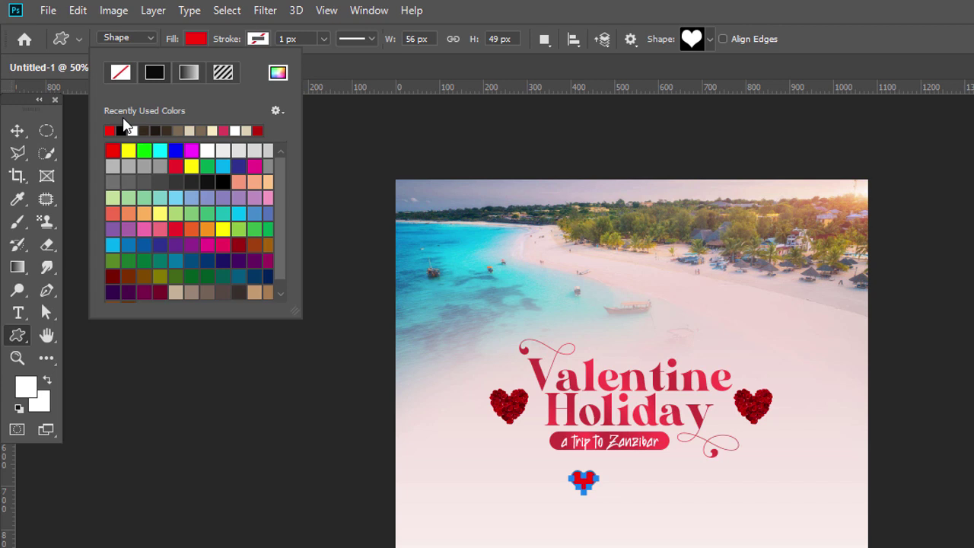
left_click(23, 132)
left_click(296, 522)
left_click(581, 486)
left_click_drag(599, 494, 590, 488)
key("Return")
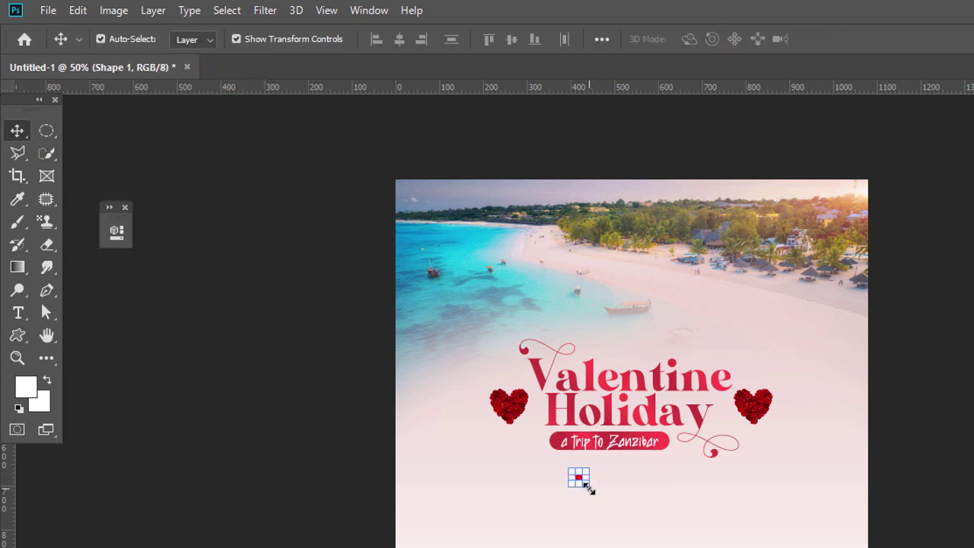
- Move the small red heart beside the end of "Holiday" and tilt it
left_click(482, 474)
left_click(584, 479)
left_click_drag(593, 463, 754, 408)
key("Return")
key("ctrl+plus")
left_click_drag(763, 418, 782, 407)
key("Return")
- Duplicate the small red heart and place the copy just below and left of the original
key("ctrl+j")
key("shift+Down")
key("shift+Down")
key("shift+Down")
key("shift+Down")
key("shift+Left")
key("shift+Left")
left_click(960, 492, "ctrl")
left_click(744, 434, "ctrl")
key("Return")
key("a")
key("ctrl+t")
left_click(296, 38)
type("500")
key("Escape")
- Scale down the duplicated small red heart beside the end of "Holiday"
key("v")
key("ctrl+t")
left_click(669, 308)
key("ctrl+t")
left_click(293, 39)
type("800")
key("BackSpace")
type("0")
key("BackSpace")
left_click(837, 394)
- Duplicate another small red heart and arrange the copies beside the end of "Holiday" and left of the "a trip to Zanzibar" label
left_click(753, 407)
left_click(741, 429, "shift")
left_click_drag(764, 418, 538, 458)
key("Return")
left_click(732, 428)
left_click(755, 408)
key("ctrl+j")
key("ctrl+t")
right_click(754, 408)
left_click(829, 546)
key("shift+Up")
key("shift+Up")
key("Return")
left_click(607, 452)
left_click(530, 453, "shift")
key("Return")
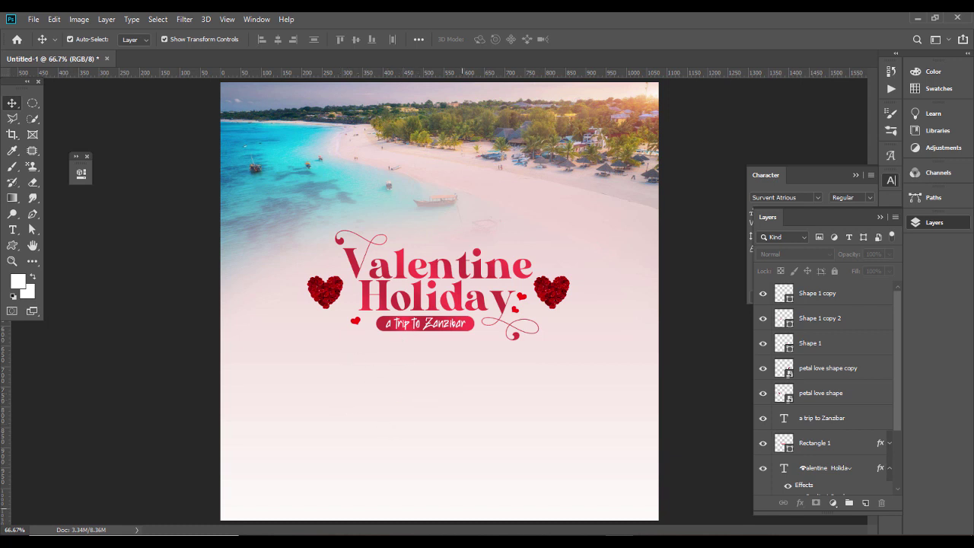
- Switch to the WPS Office document and copy the full bulleted list of holiday package inclusions
key("alt+Tab")
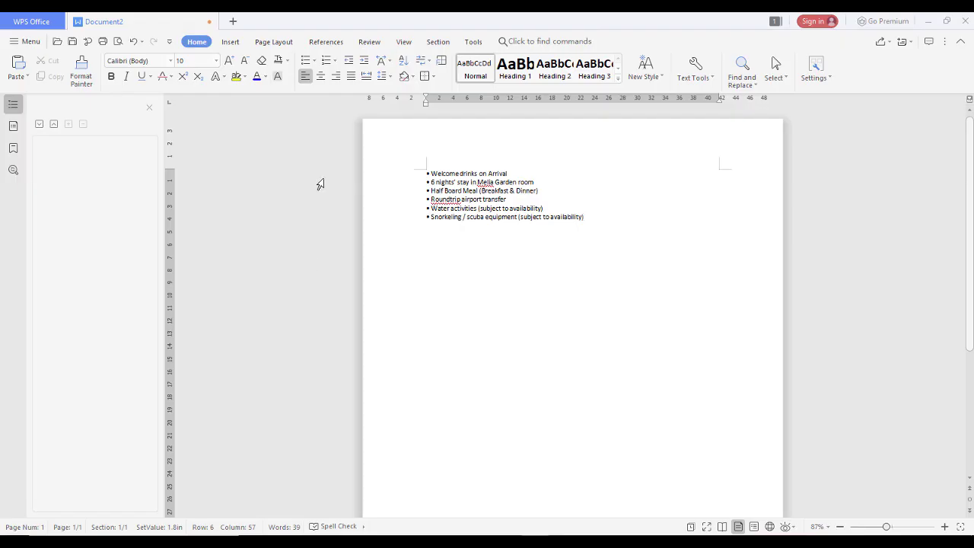
left_click_drag(432, 171, 551, 234)
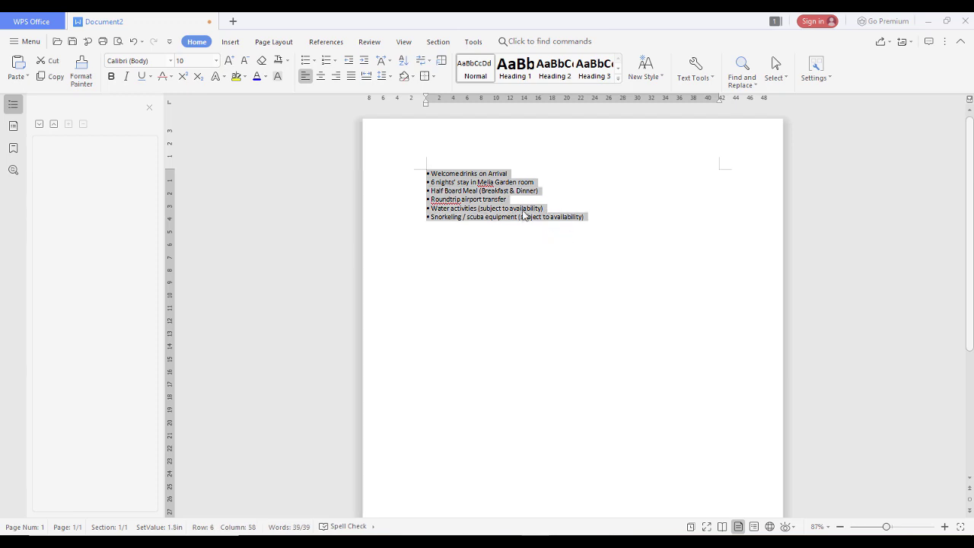
right_click(514, 213)
left_click(551, 252)
- Return to Photoshop and paste the copied package list as a new text layer below the label
key("alt+Tab")
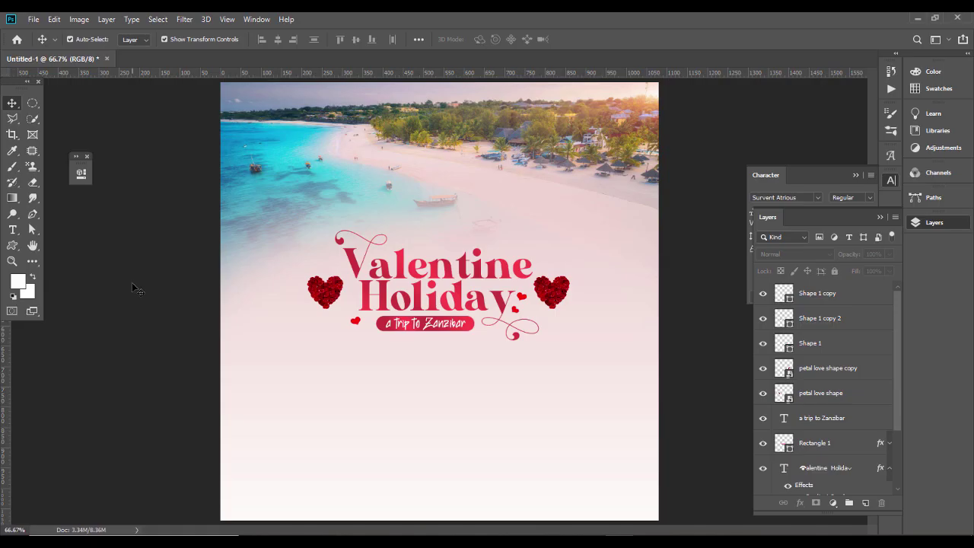
left_click(12, 230)
left_click(327, 372)
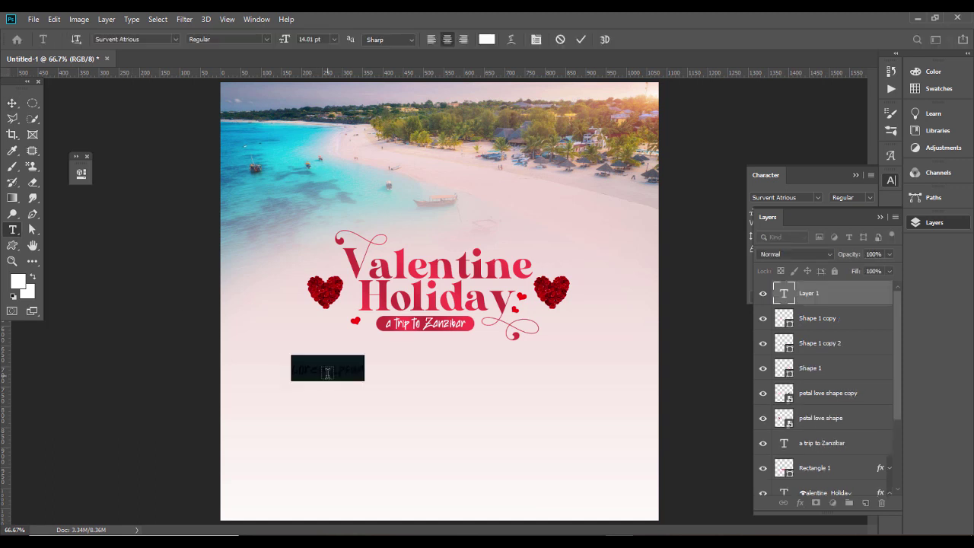
key("ctrl+v")
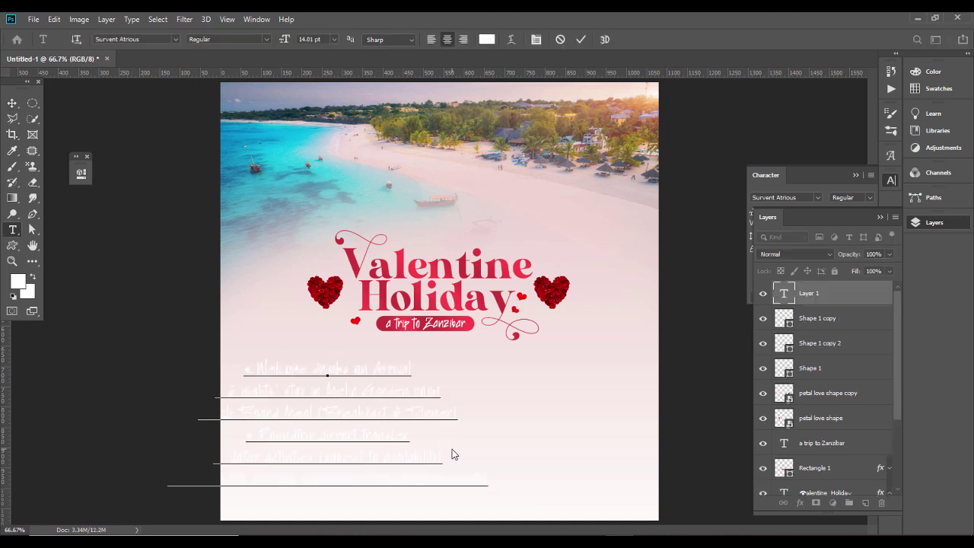
- Set the color of the whole package list to 3f3f3f
key("ctrl+a")
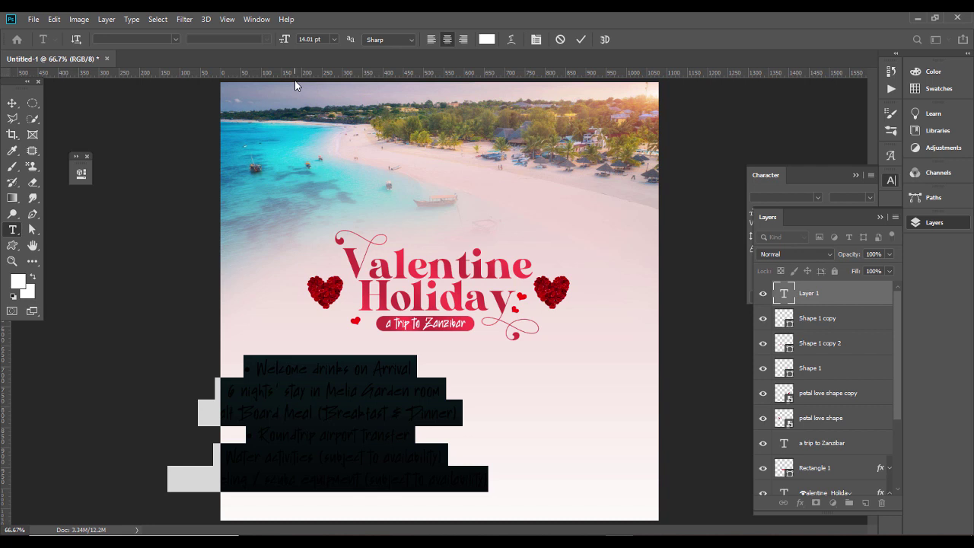
left_click(487, 40)
type("000000")
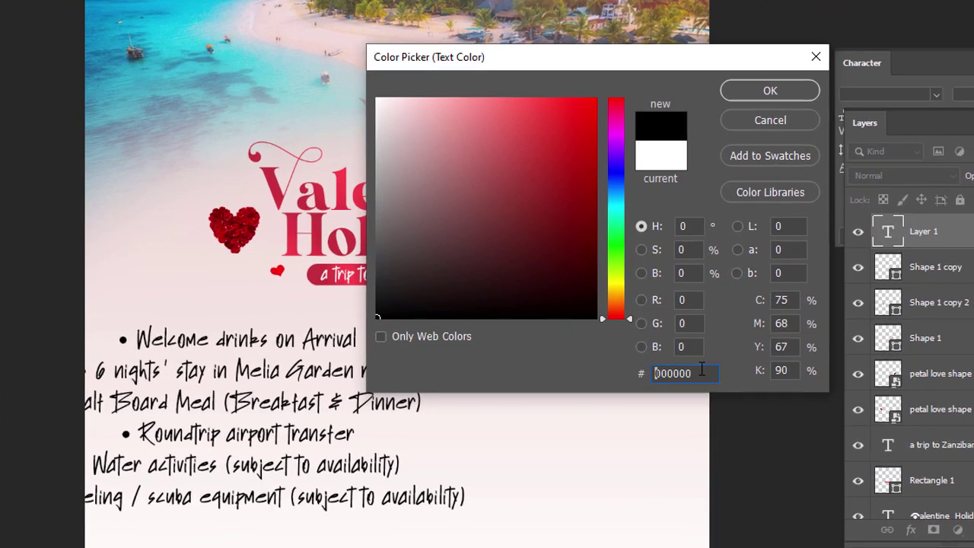
left_click_drag(665, 387, 509, 353)
type("3f")
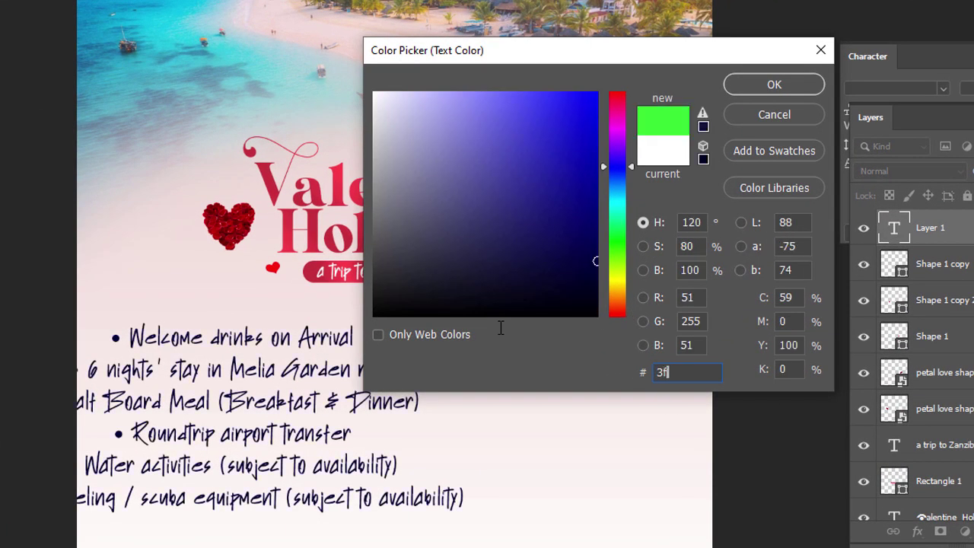
type("3f3f")
key("Return")
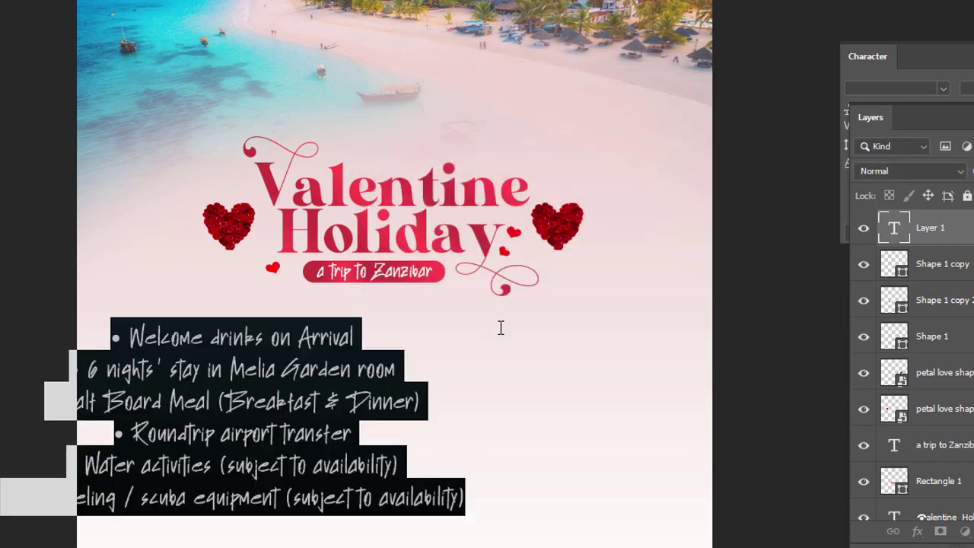
- Left-align the package list and set its font to Oswald Light, with the favorites font filter turned off
key("ctrl+shift+l")
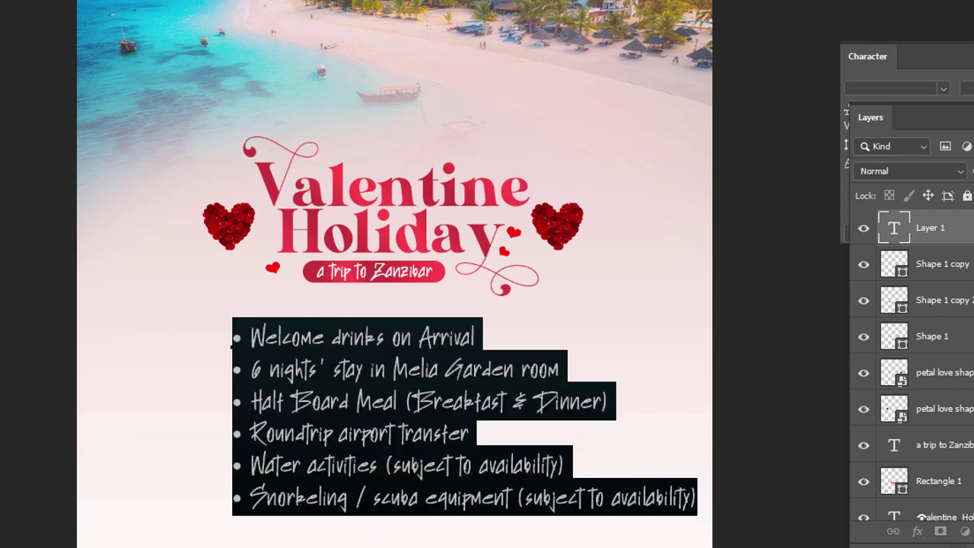
left_click(163, 35)
type("osw")
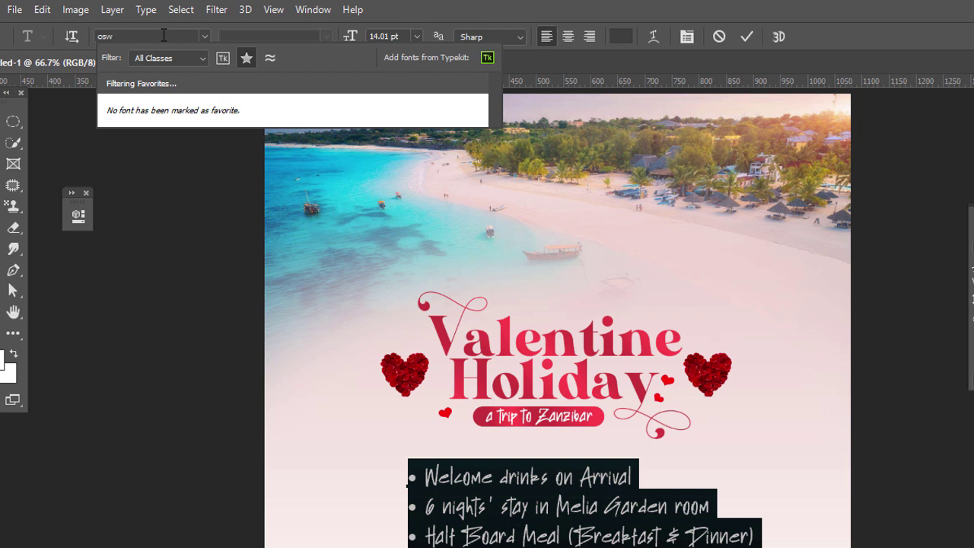
left_click(247, 61)
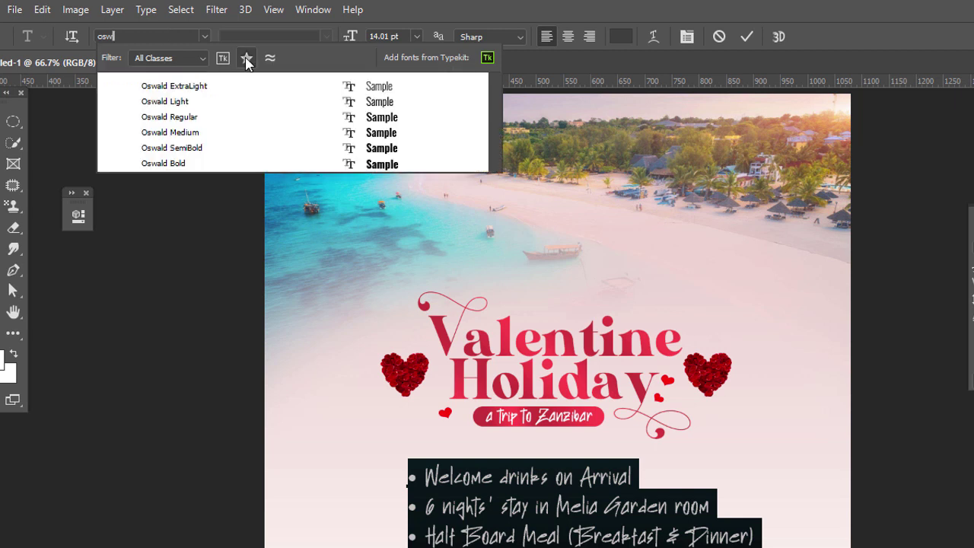
left_click(326, 101)
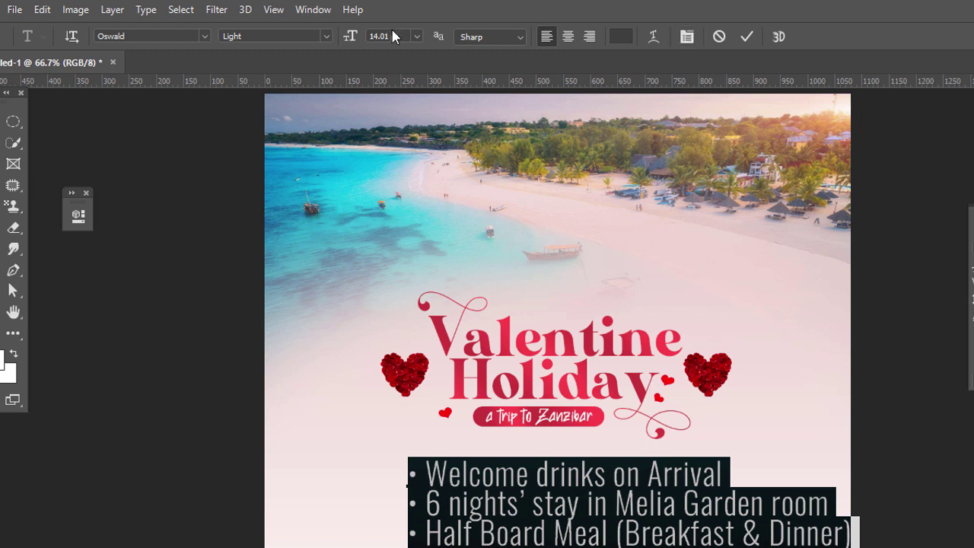
- Set the font size of the package list to 5 pt
left_click_drag(391, 36, 330, 29)
type("5")
key("Return")
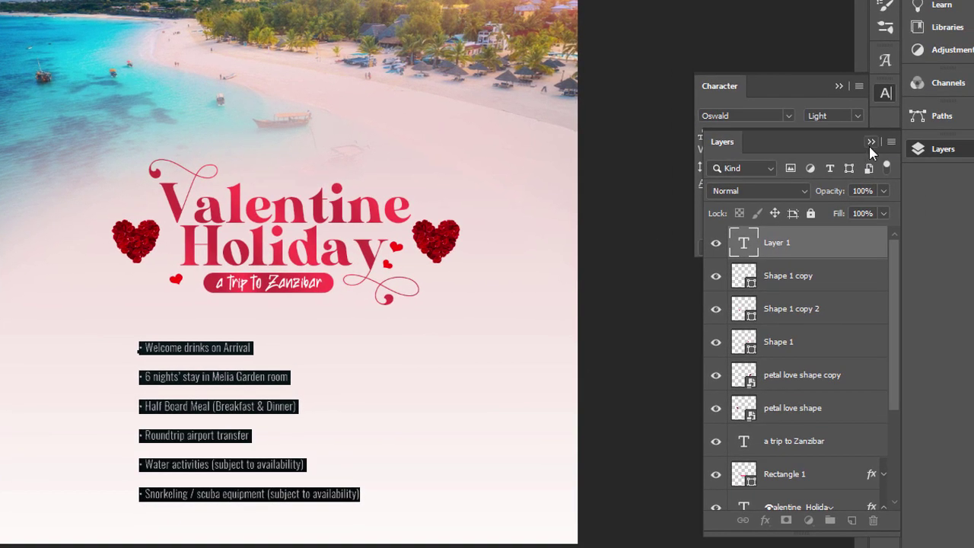
- Set the package list's tracking to 0 and its line spacing to 9 pt, and commit the text edit
left_click(869, 142)
left_click(858, 144)
left_click(840, 247)
left_click(858, 135)
left_click(846, 150)
mouse_move(801, 143)
left_mouse_down()
mouse_move(813, 143)
mouse_move(802, 145)
left_mouse_up()
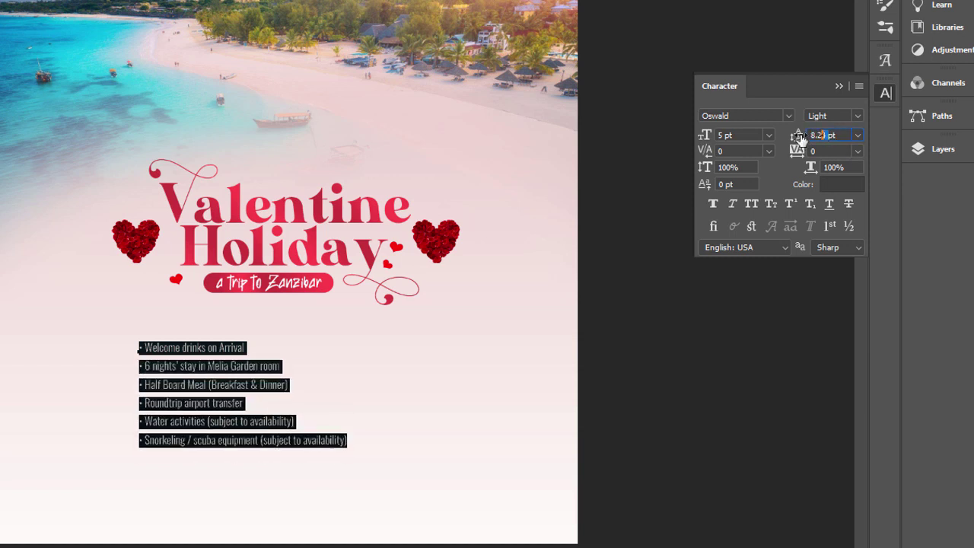
type("9")
key("Return")
key("ctrl+Return")
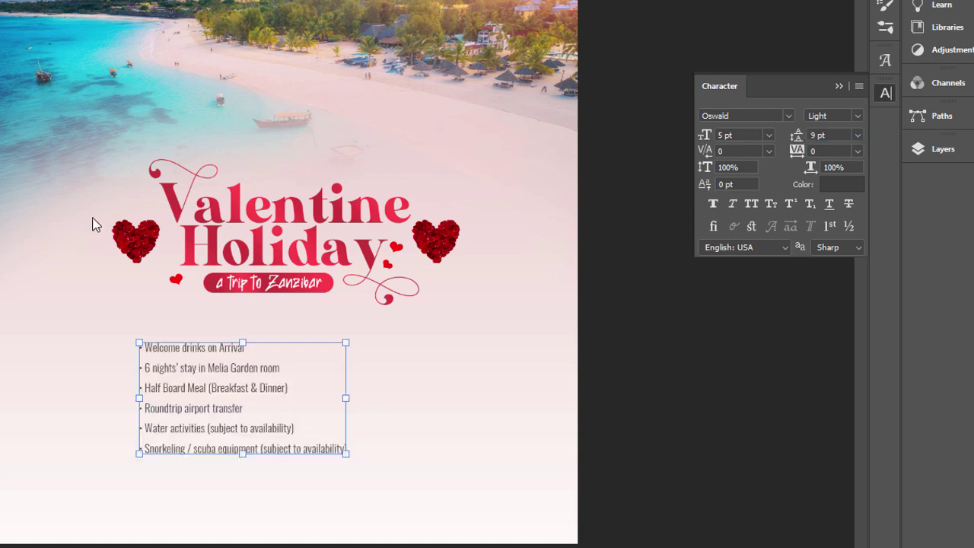
- Move the package list up and left so it sits just below the red label, and deselect it
left_click_drag(224, 403, 186, 372)
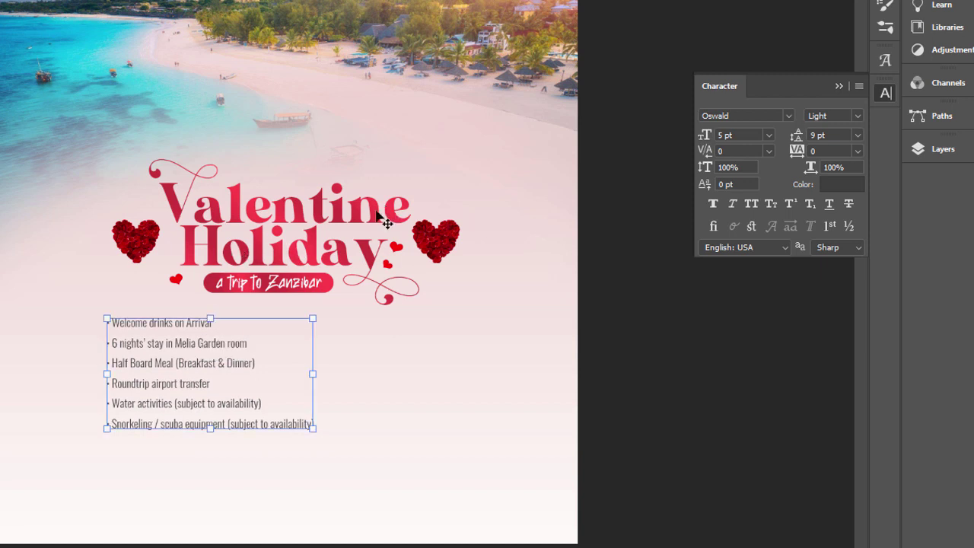
left_click_drag(133, 331, 137, 333)
left_click(693, 391)
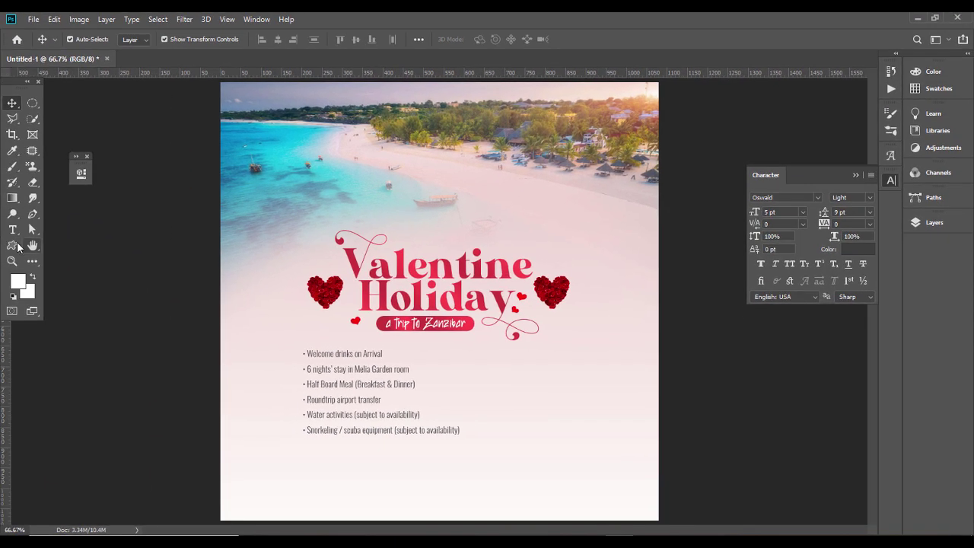
- Draw a white rectangle about 151 x 46 px in the empty area to the right of the package list
left_click(15, 248)
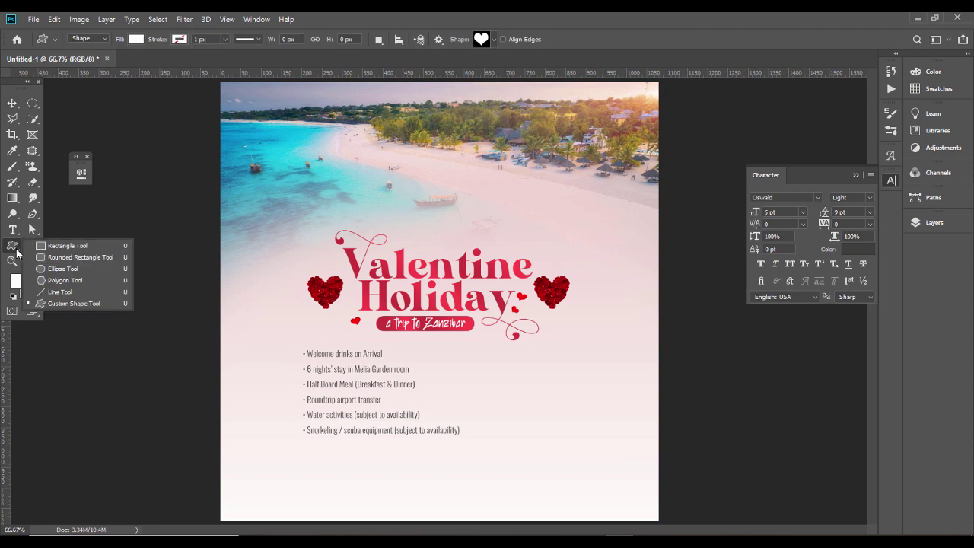
left_click(69, 242)
scroll(523, 337, "up", 1)
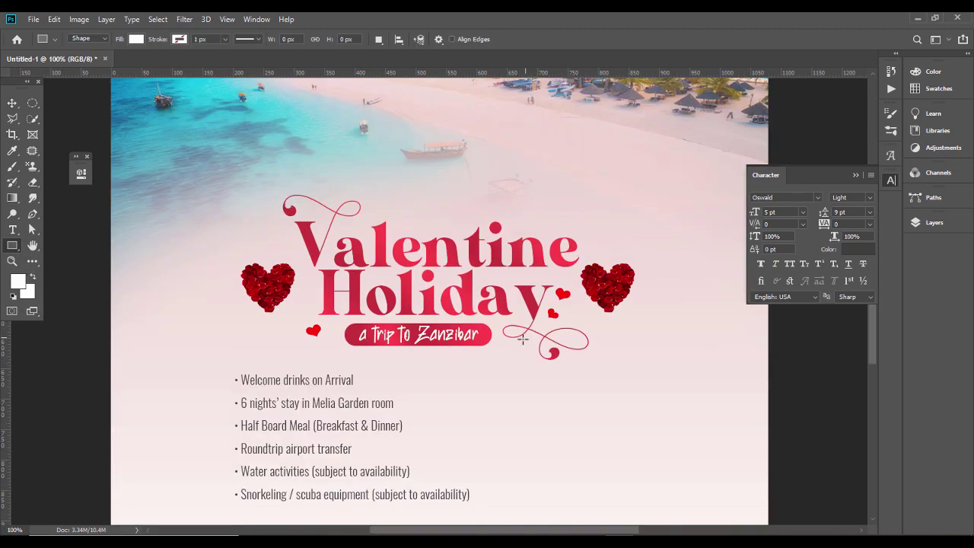
left_click(12, 104)
left_click(32, 246)
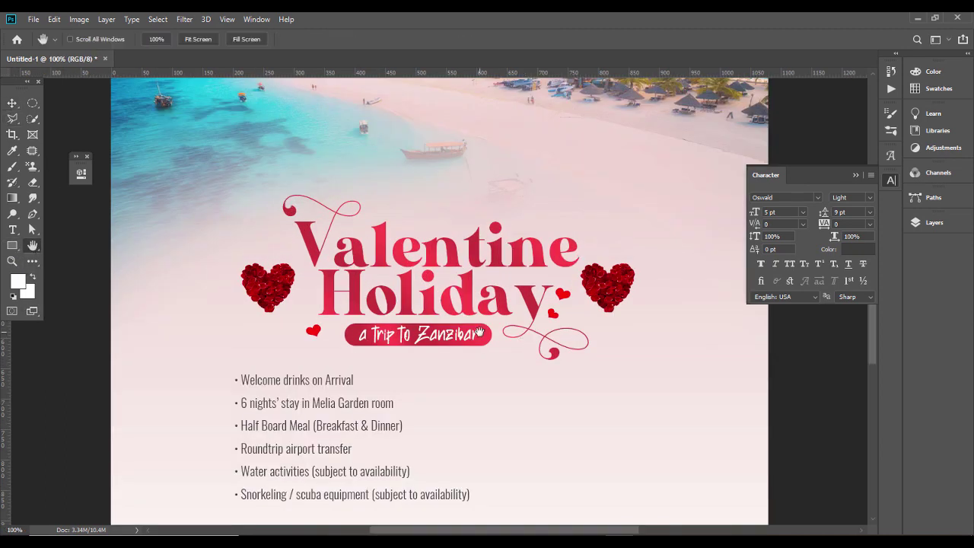
left_click_drag(470, 332, 400, 243)
left_click(13, 104)
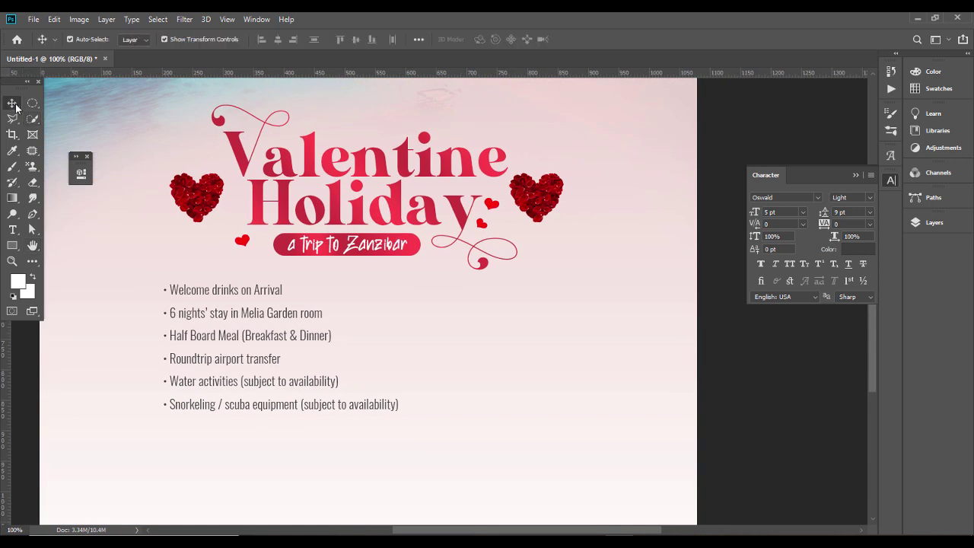
left_click(12, 245)
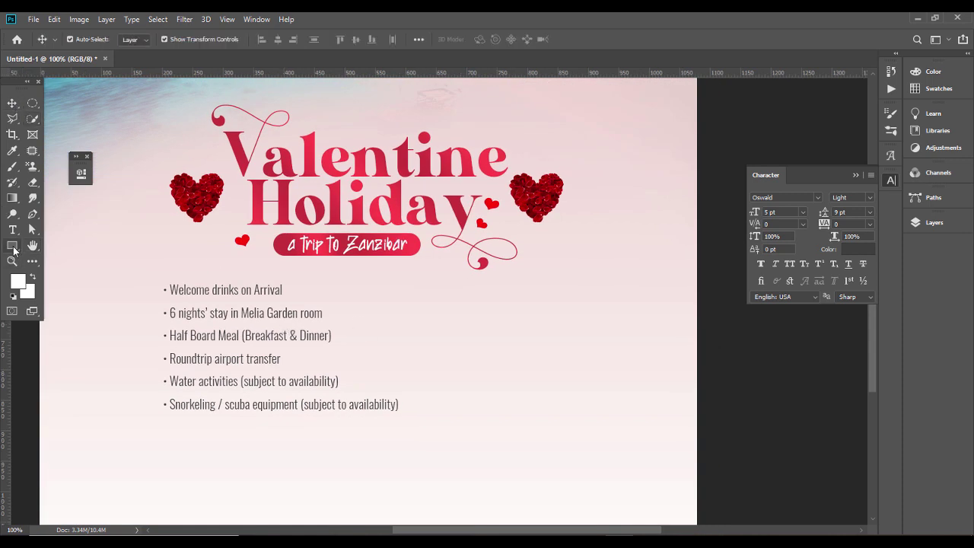
left_click_drag(445, 304, 537, 331)
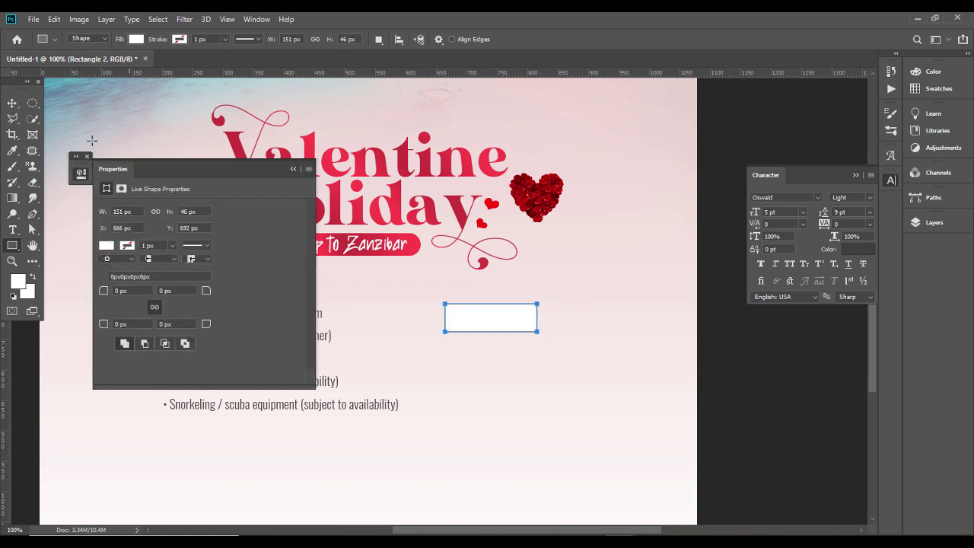
left_click(14, 104)
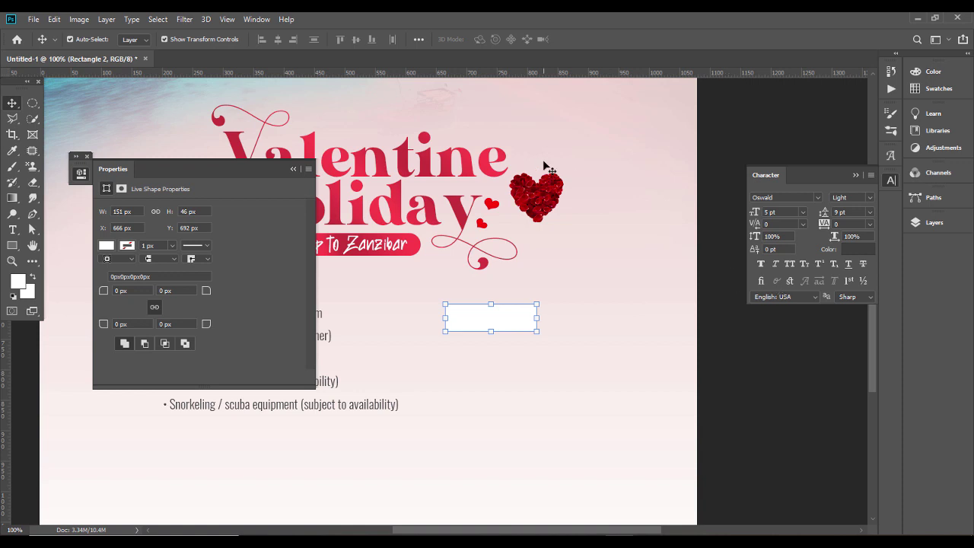
left_click(293, 169)
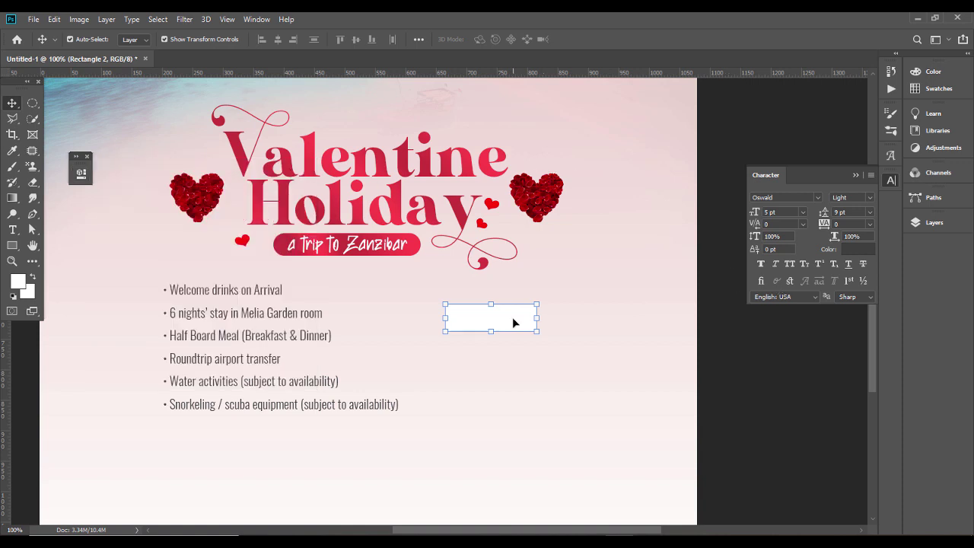
- Fill the new rectangle with light pink fdb7bb and duplicate it with the copy offset up and to the right
left_click(923, 224)
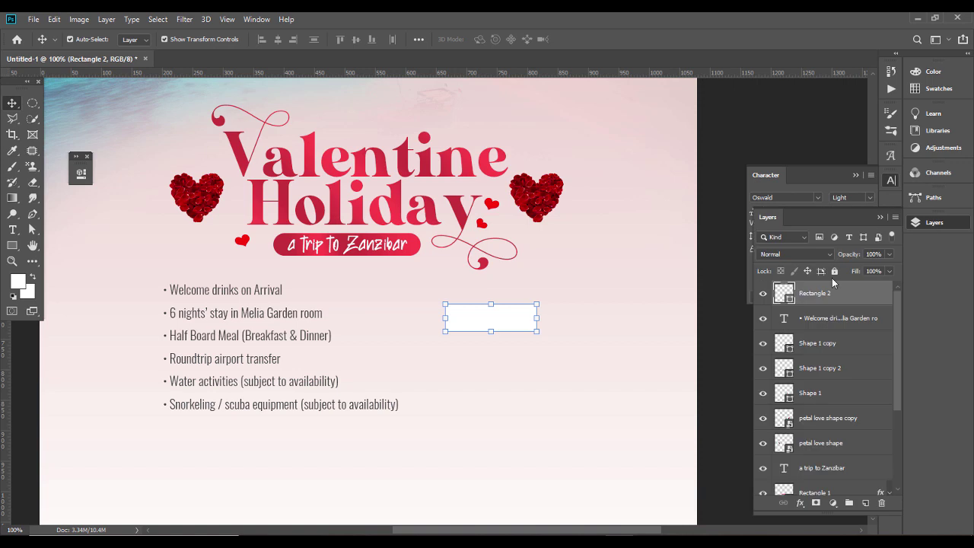
double_click(782, 295)
left_click(417, 237)
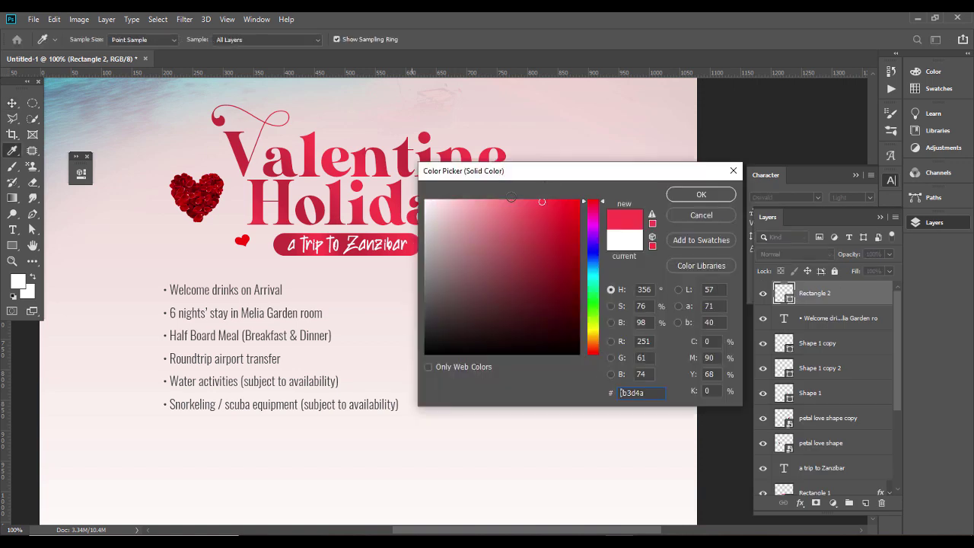
left_click_drag(536, 181, 650, 192)
left_click_drag(650, 228, 584, 213)
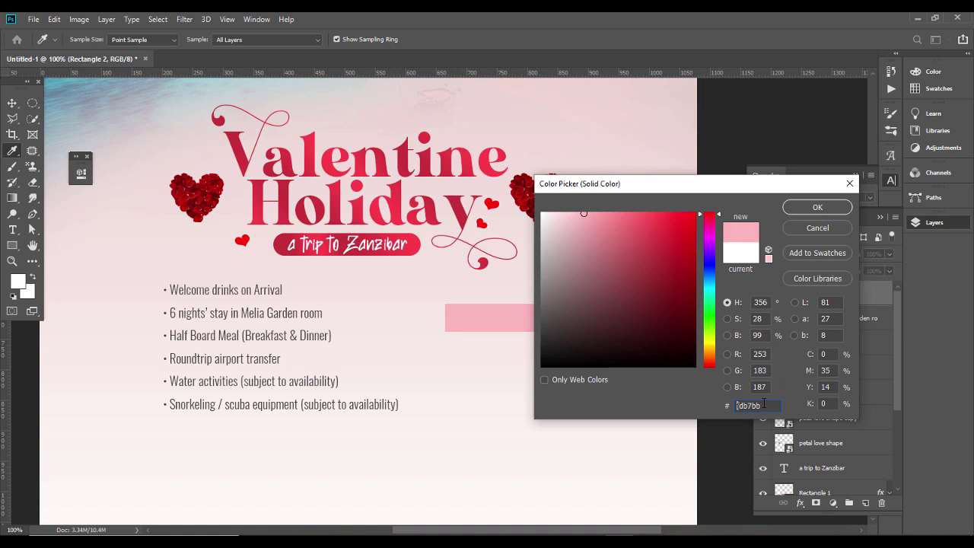
left_click(818, 206)
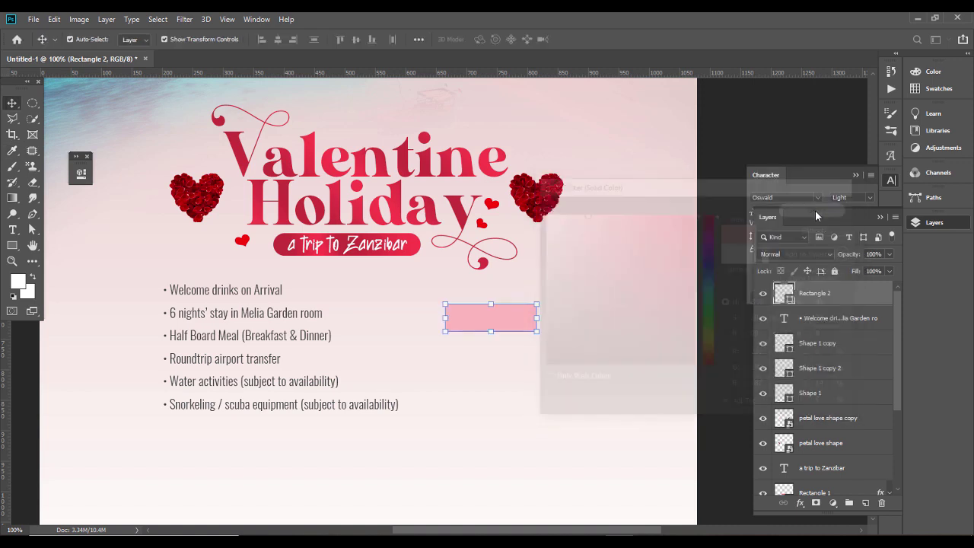
left_click_drag(487, 325, 582, 315)
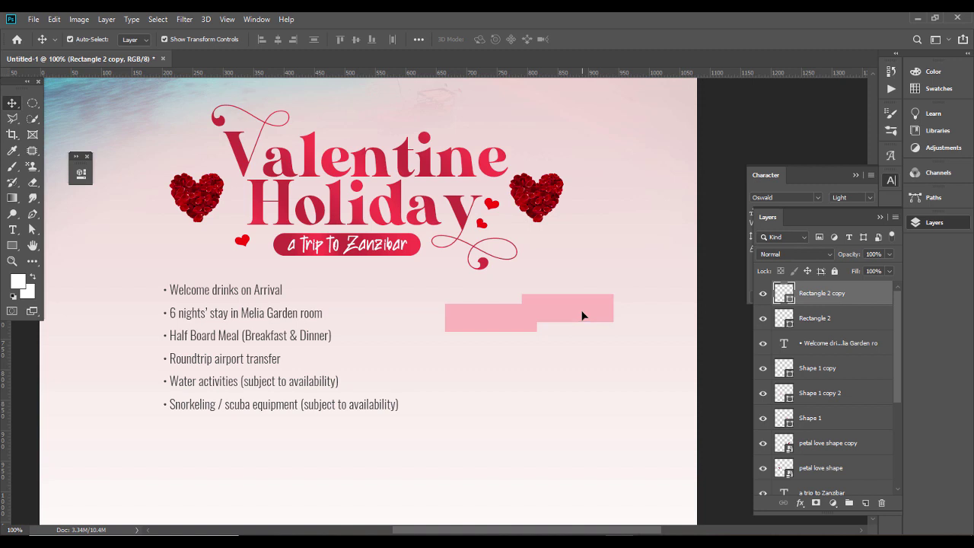
- Copy the color code fb3d4a from the Valentine Holiday heading's text color, leaving the heading as it is
double_click(404, 193)
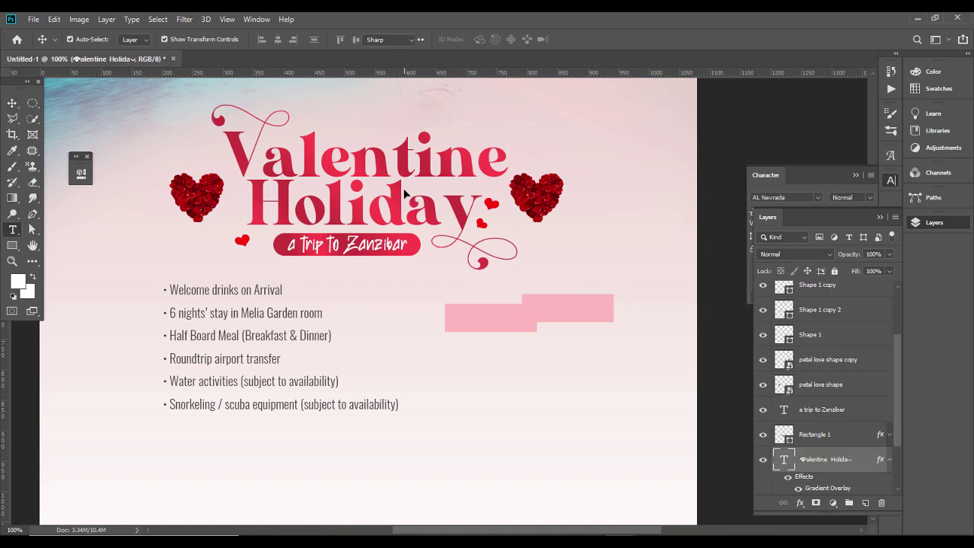
left_click(487, 40)
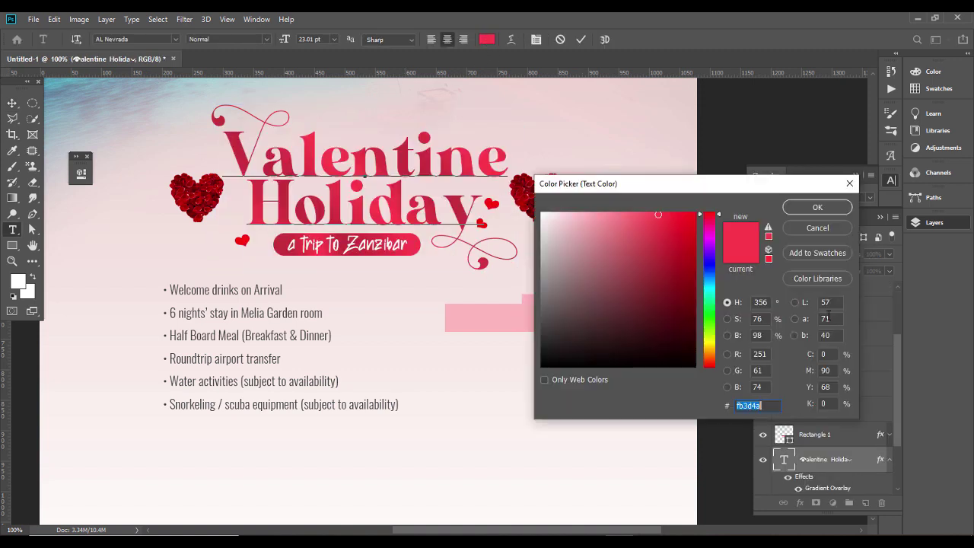
right_click(752, 404)
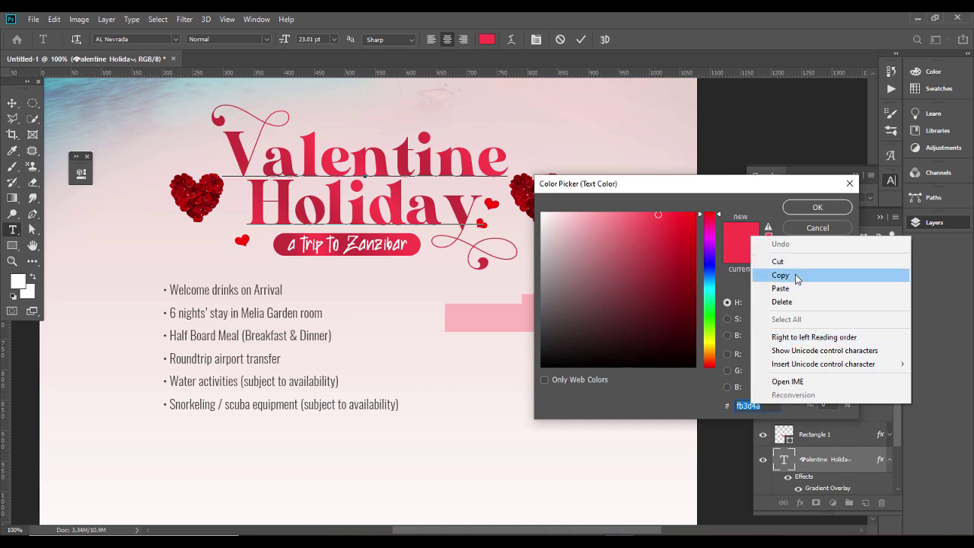
left_click(796, 275)
left_click(812, 206)
key("ctrl+Return")
key("v")
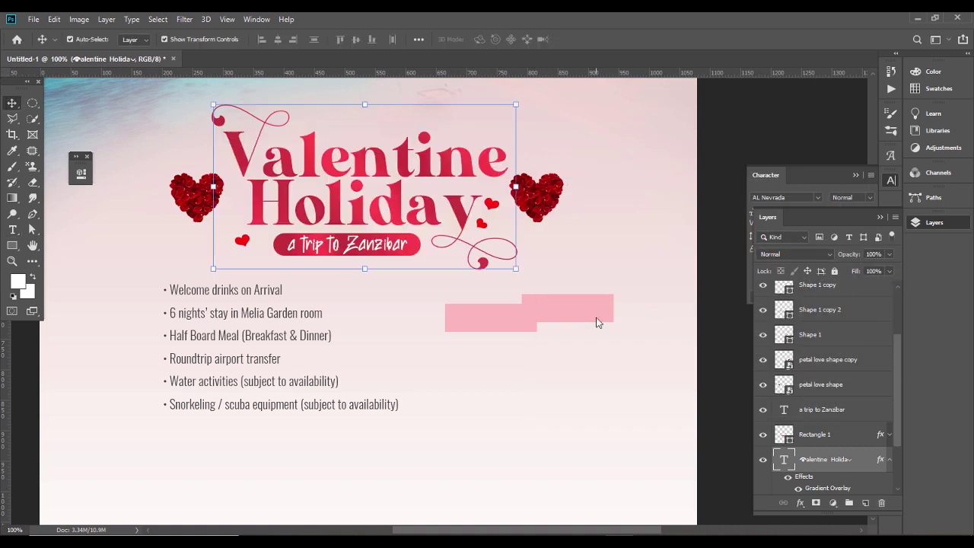
- Fill the duplicated rectangle with the copied heading color fb3d4a and nudge it slightly upward
left_click(596, 319)
double_click(788, 297)
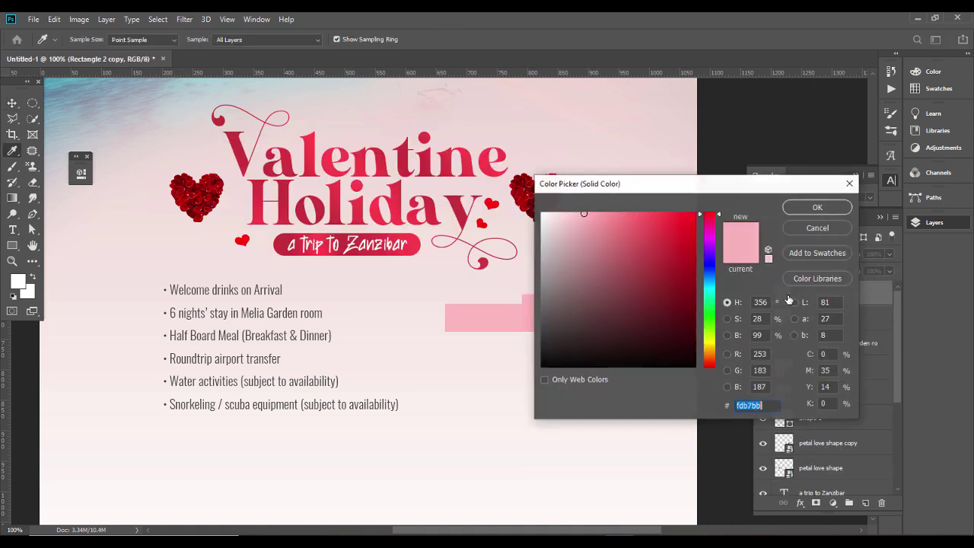
key("ctrl+v")
key("Return")
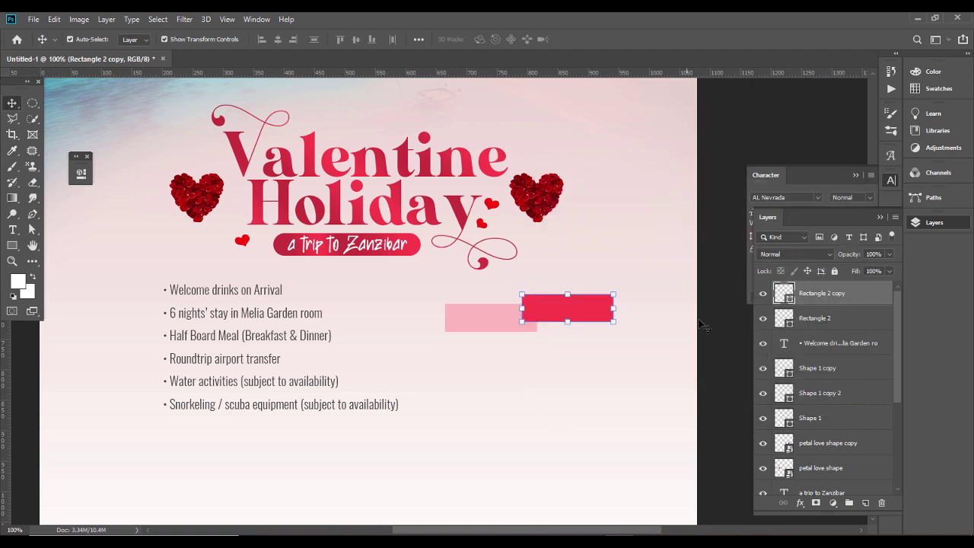
left_click_drag(585, 315, 587, 312)
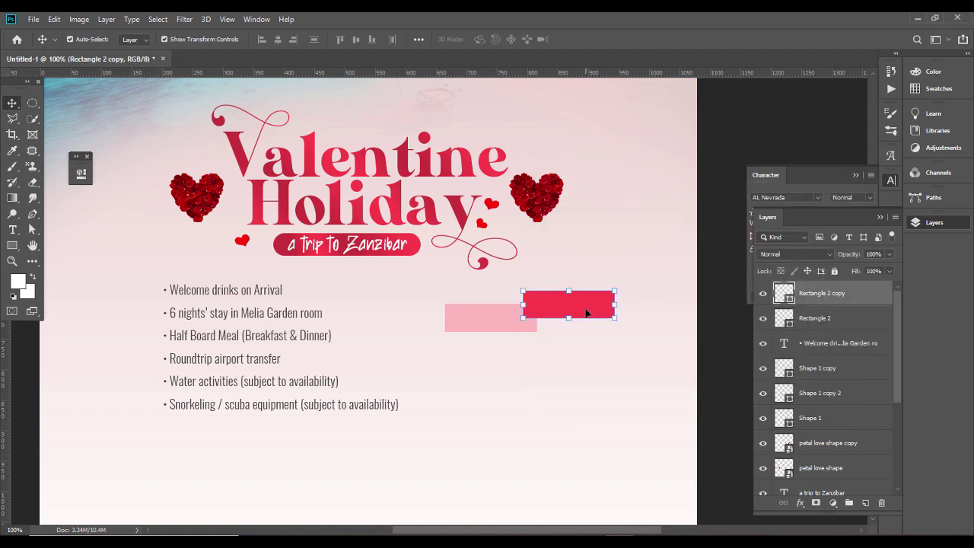
- Add a Gradient Overlay to the red rectangle and shift the gradient leftward so its bright band moves inward
right_click(821, 299)
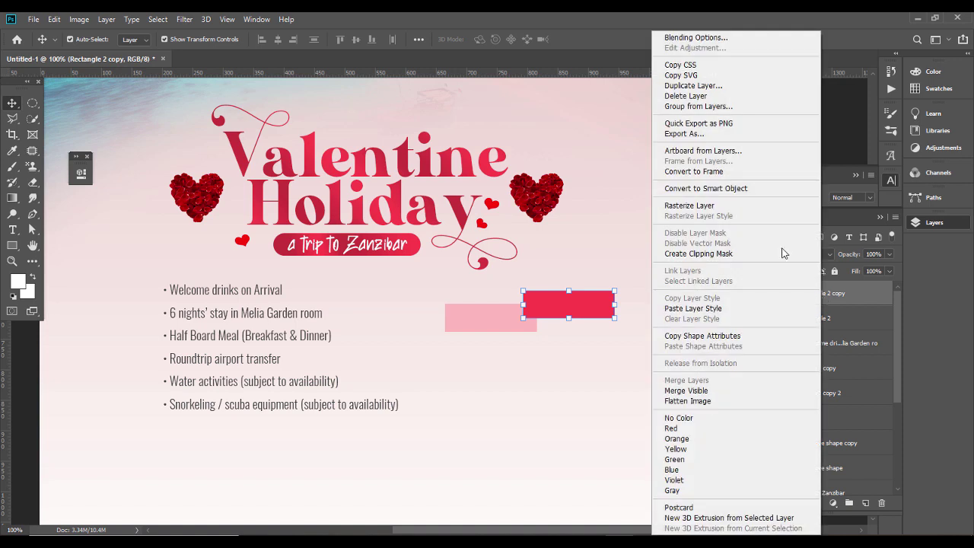
left_click(707, 39)
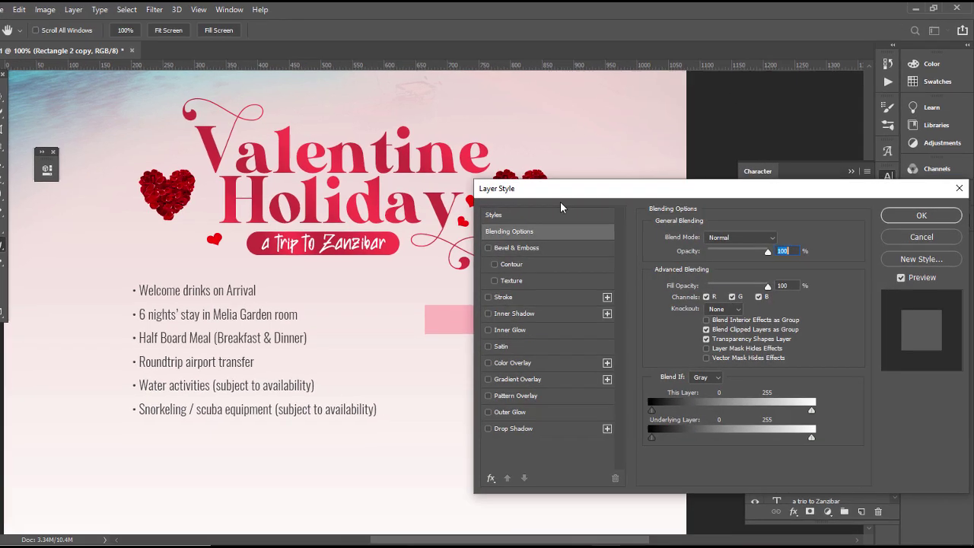
left_click_drag(618, 189, 759, 168)
left_click(566, 384)
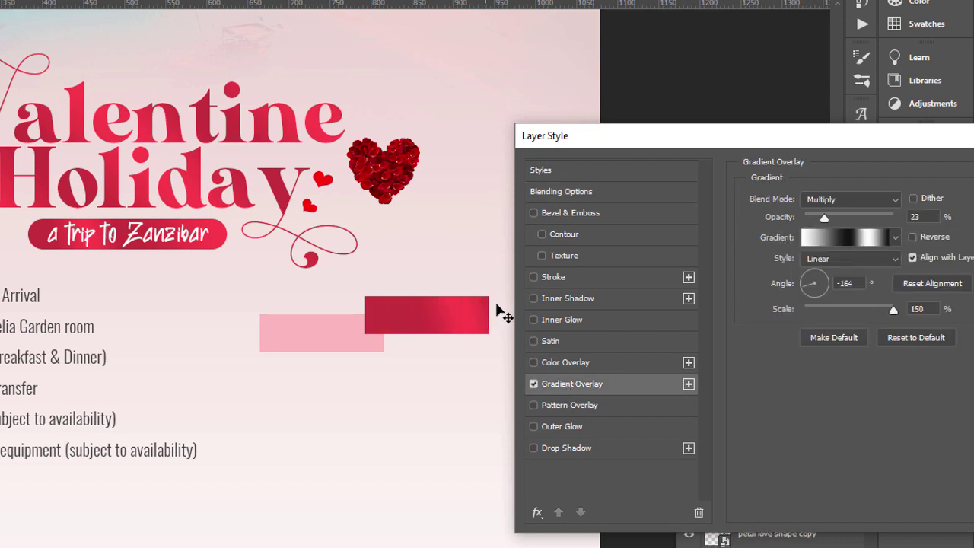
left_click_drag(511, 308, 480, 317)
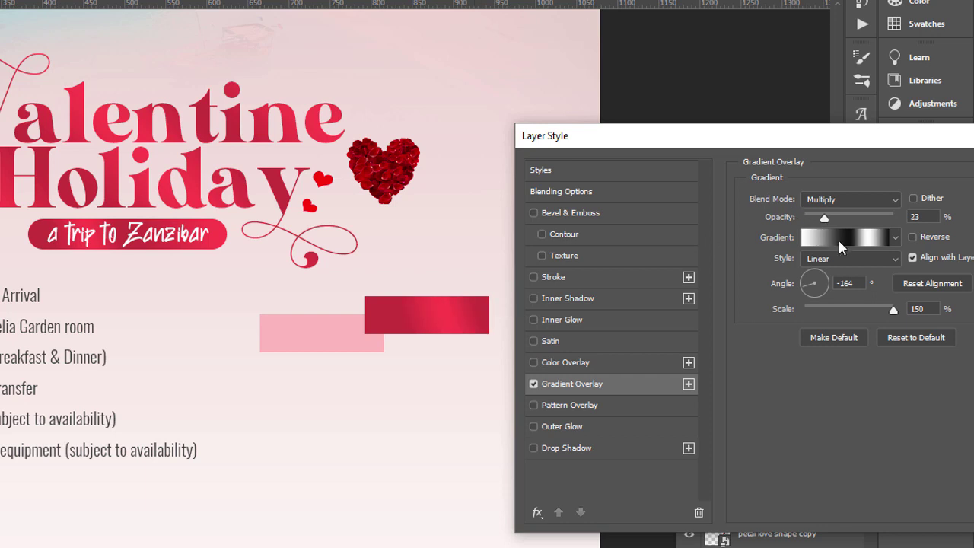
- Reduce the overlay gradient to two color stops, fading from white at 0% opacity to black at the far end
left_click(838, 238)
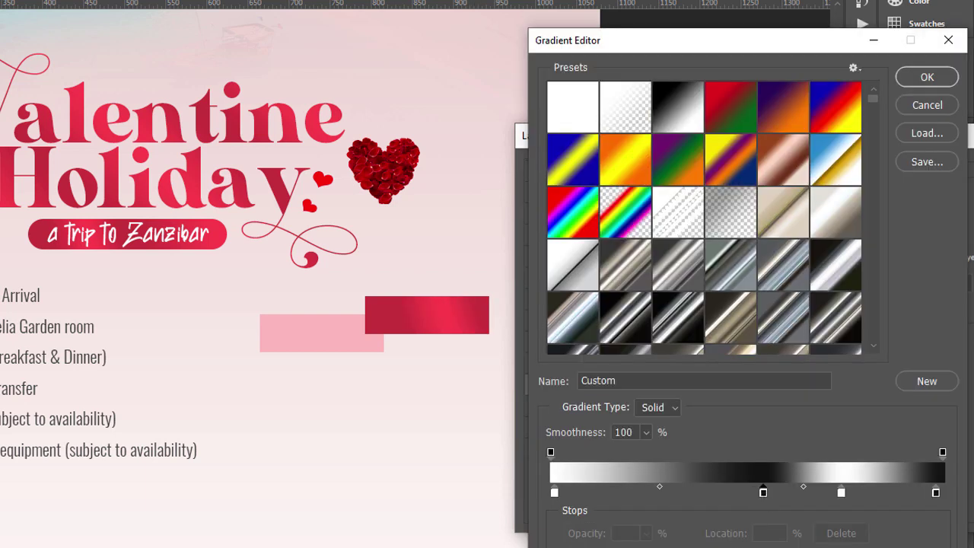
left_click_drag(763, 492, 762, 529)
left_click(551, 451)
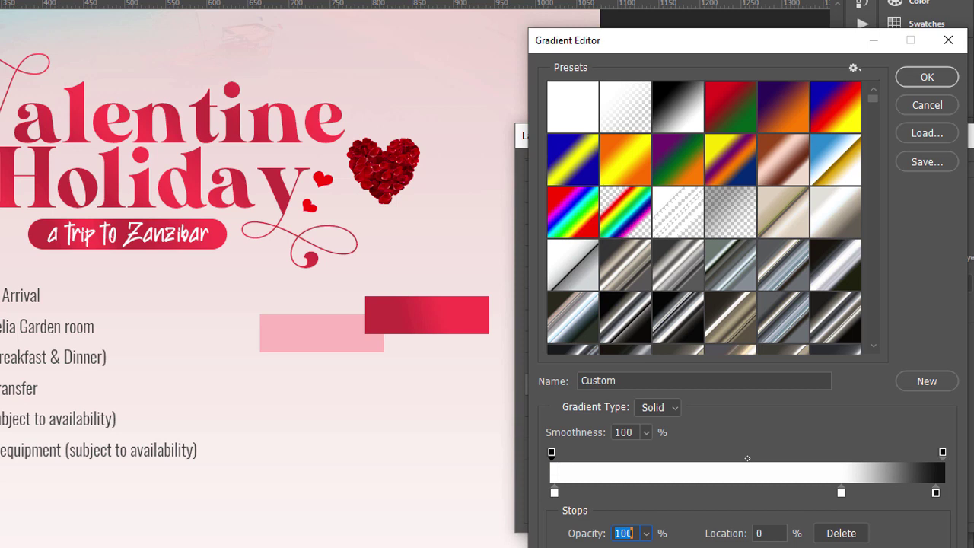
type("0")
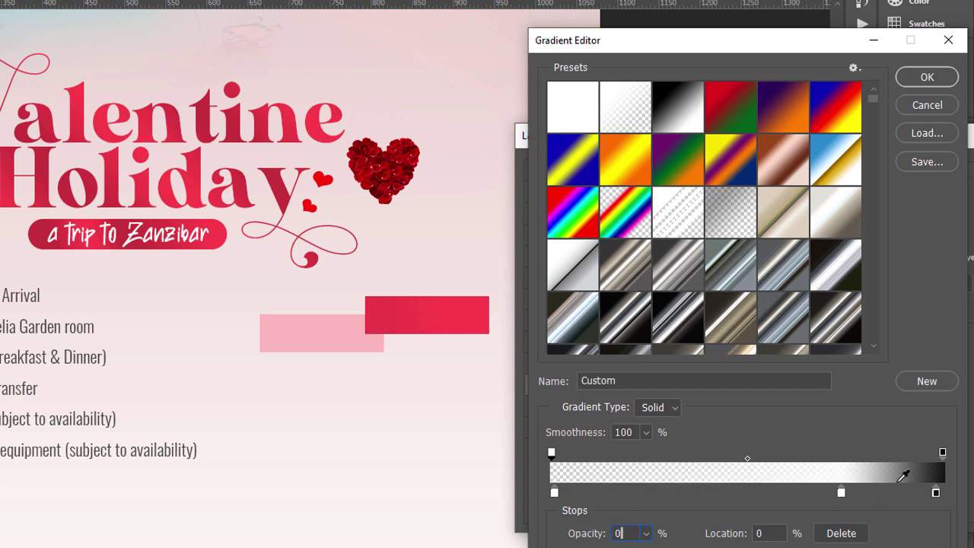
left_click(841, 492)
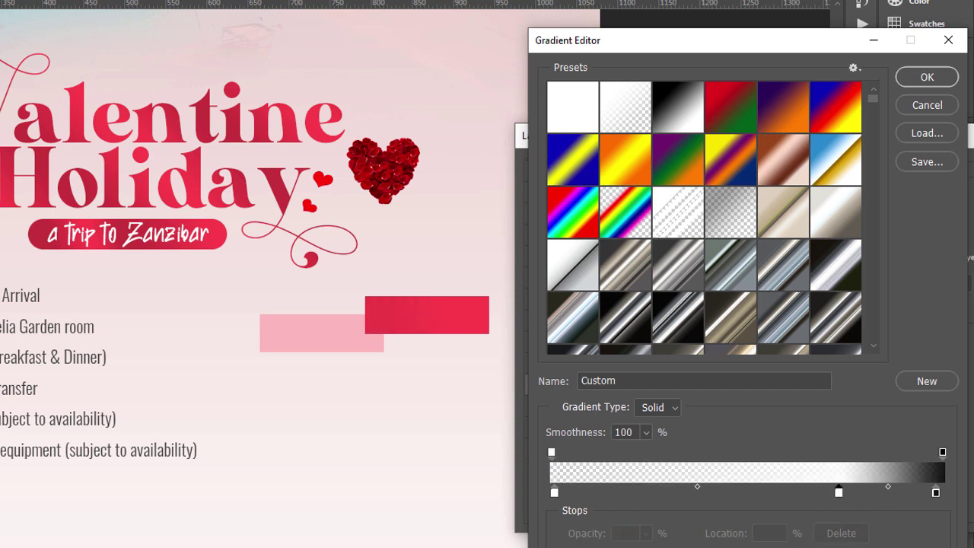
left_click_drag(839, 492, 888, 527)
left_click_drag(936, 496, 959, 496)
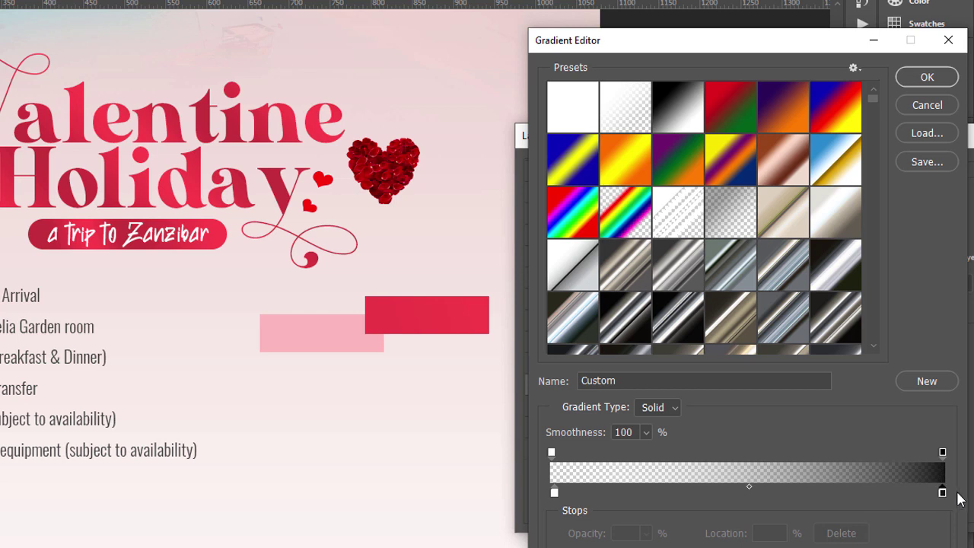
left_click(934, 77)
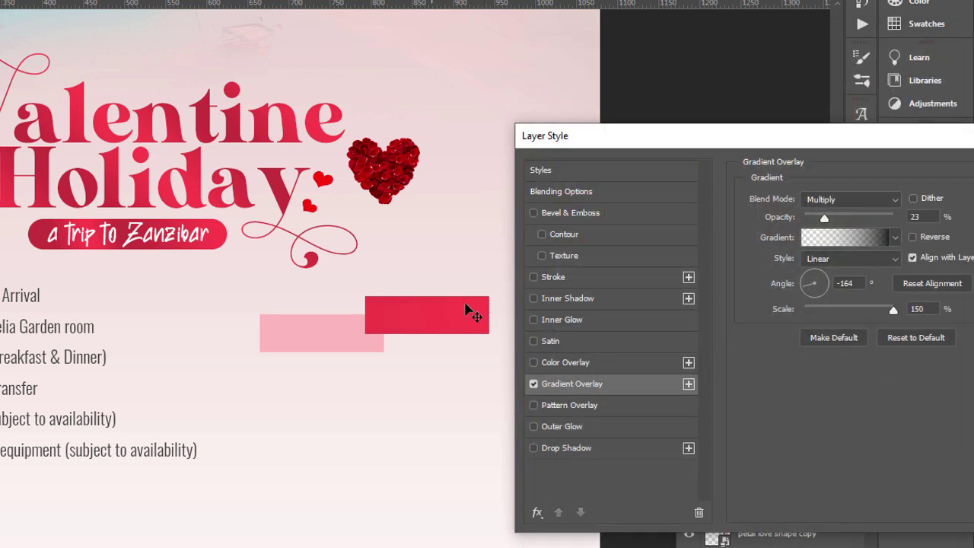
- Set the red rectangle's gradient overlay opacity to 48% and reverse the gradient's direction
left_click(844, 219)
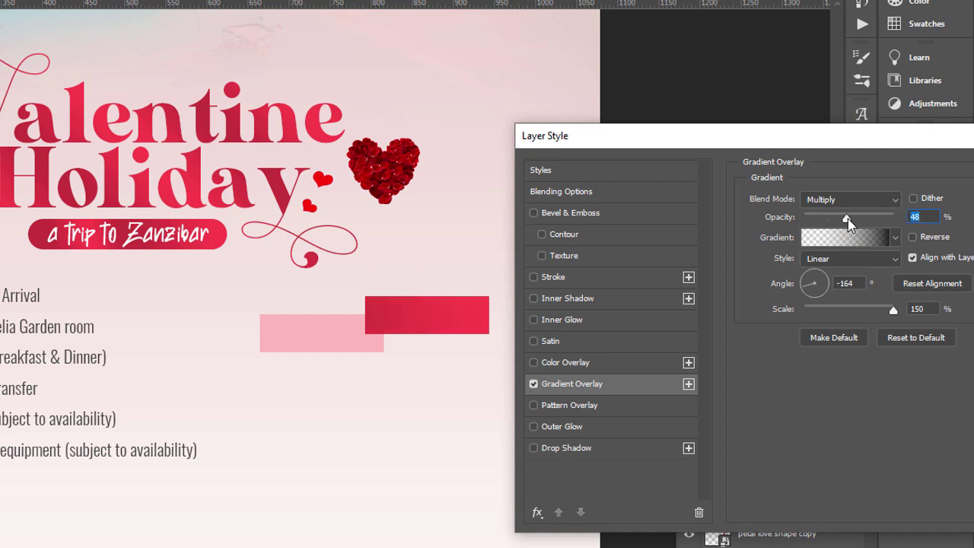
left_click(913, 237)
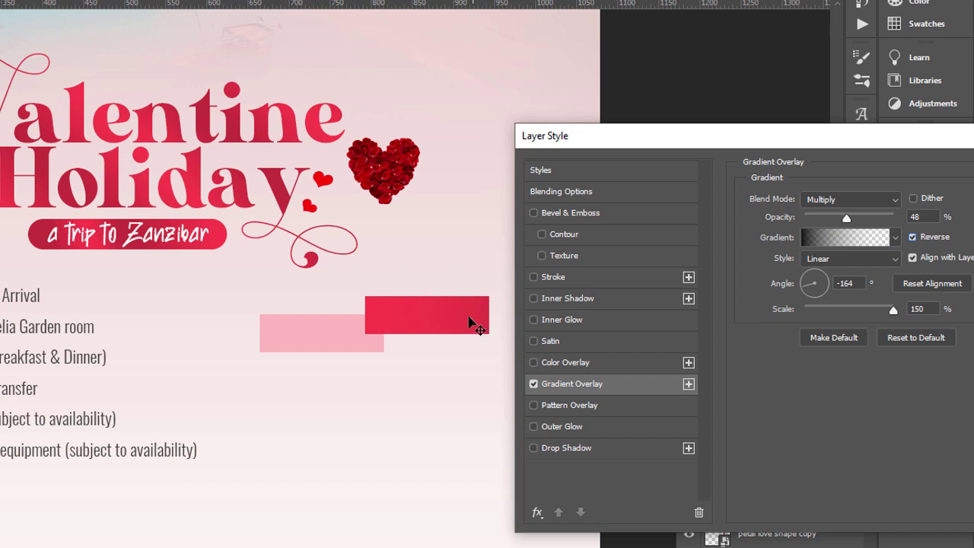
left_click_drag(906, 140, 741, 170)
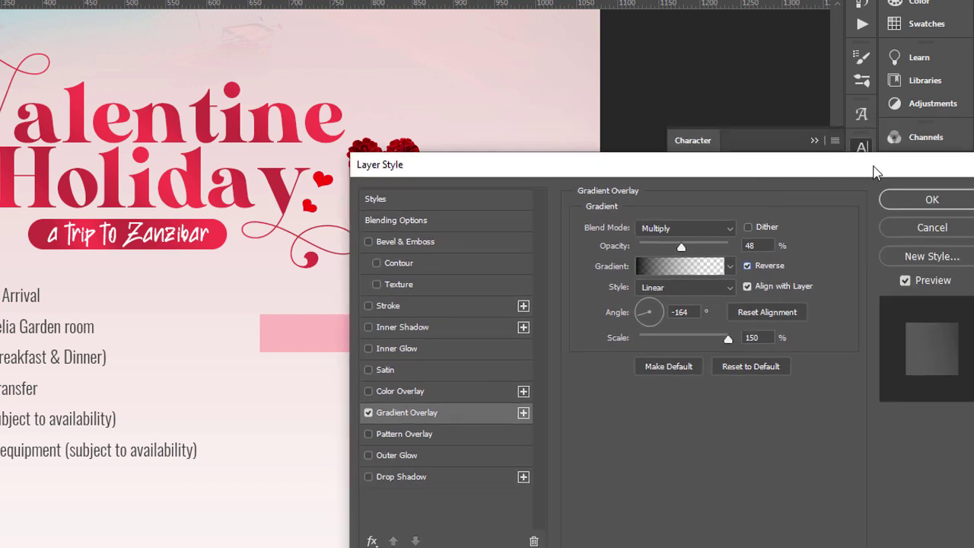
left_click(931, 200)
- Shift the overlay gradient's black color stop inward and its opaque stop to location 78% to widen the dark area
left_click(737, 339)
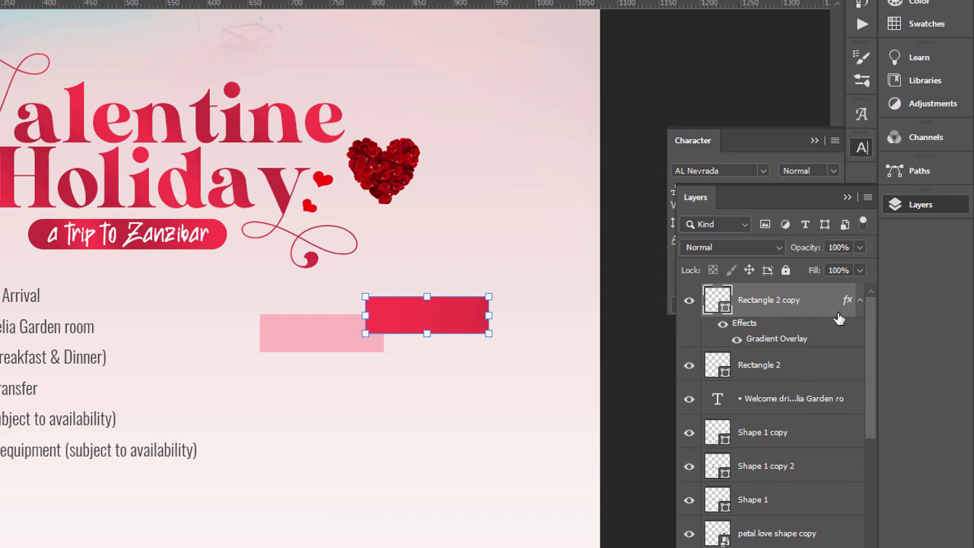
double_click(785, 343)
left_click_drag(580, 187, 718, 162)
left_click_drag(718, 199, 660, 154)
left_click(786, 313)
left_click(791, 261)
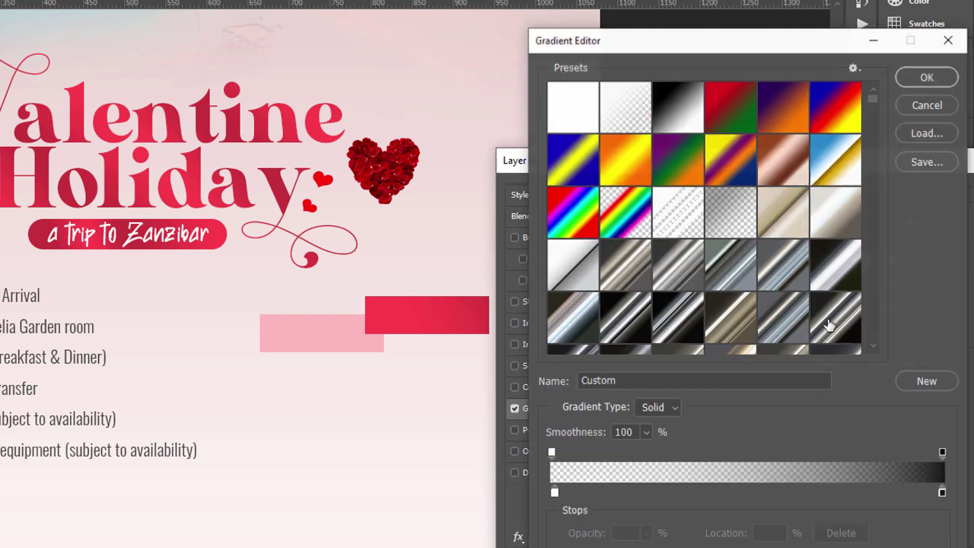
left_click(942, 494)
left_click_drag(942, 494, 844, 493)
left_click_drag(942, 452, 859, 458)
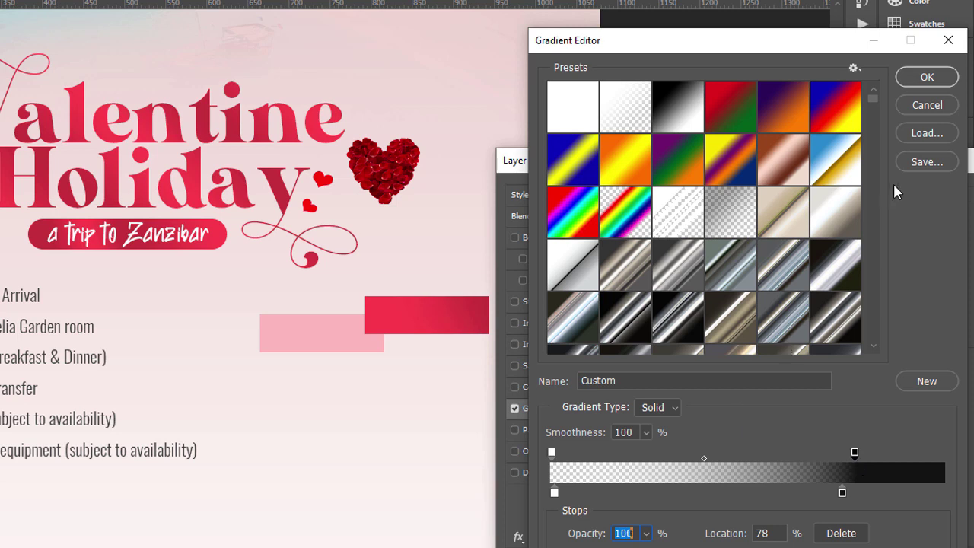
left_click(926, 77)
- Set the gradient overlay angle to 61° and switch off Reverse so the shading falls on the red rectangle's upper-right corner
left_click_drag(799, 301, 802, 303)
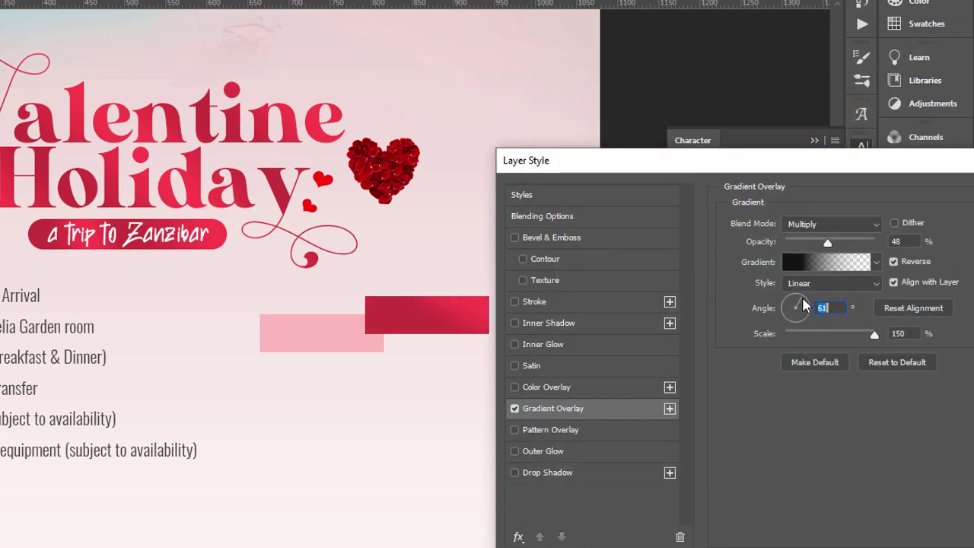
left_click(880, 262)
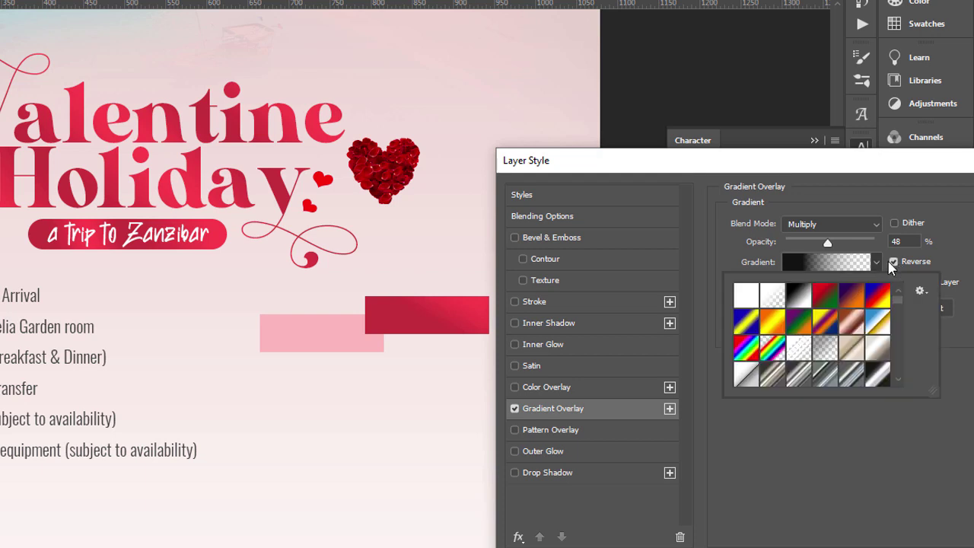
left_click(890, 265)
left_click(894, 262)
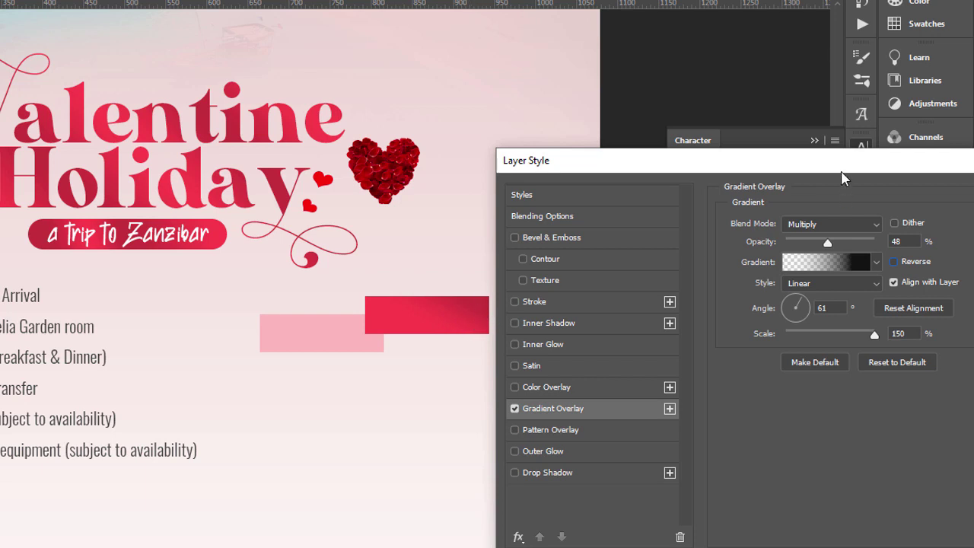
left_click_drag(841, 163, 779, 190)
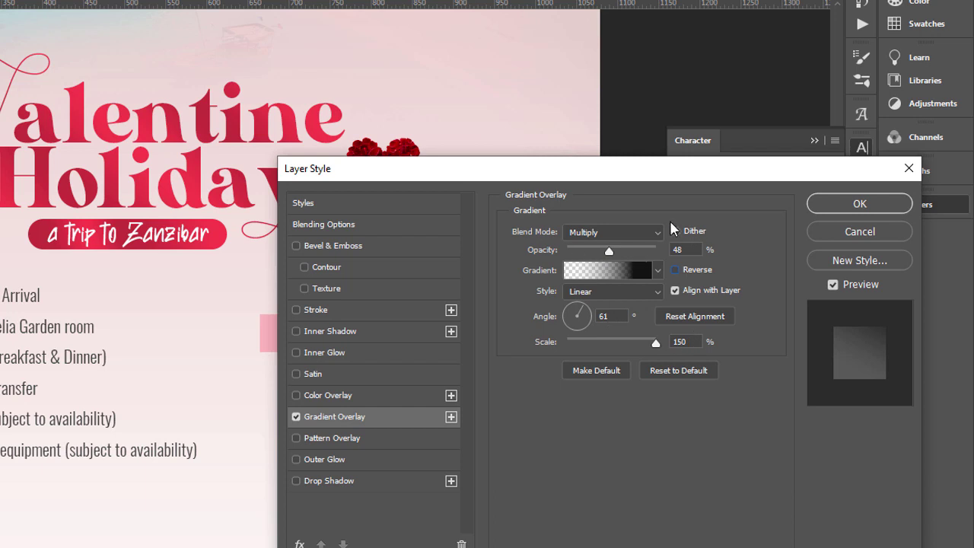
left_click(858, 204)
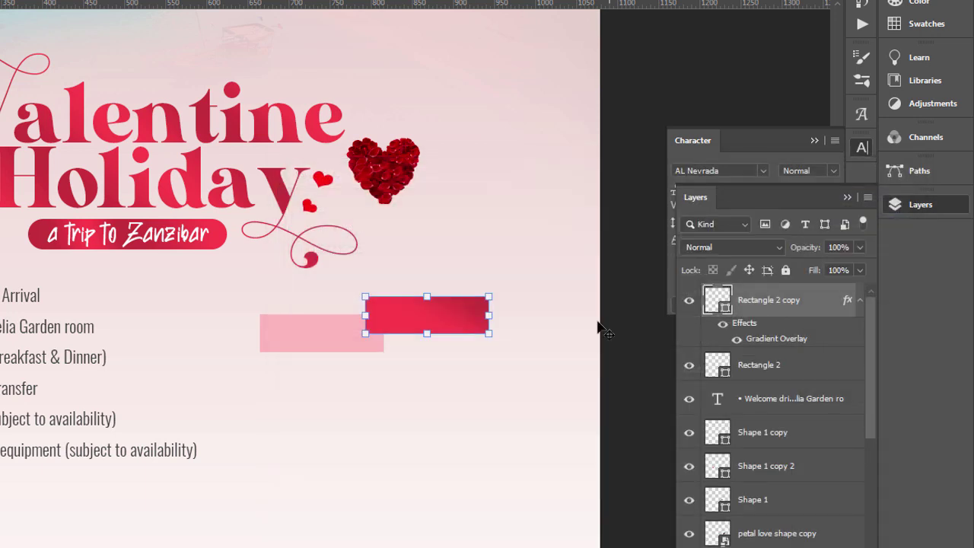
- Duplicate the red rectangle and narrow the copy to a thin strip at its left end, overlapping the pink rectangle
left_click(438, 326)
key("ctrl+j")
left_click_drag(479, 316, 382, 320)
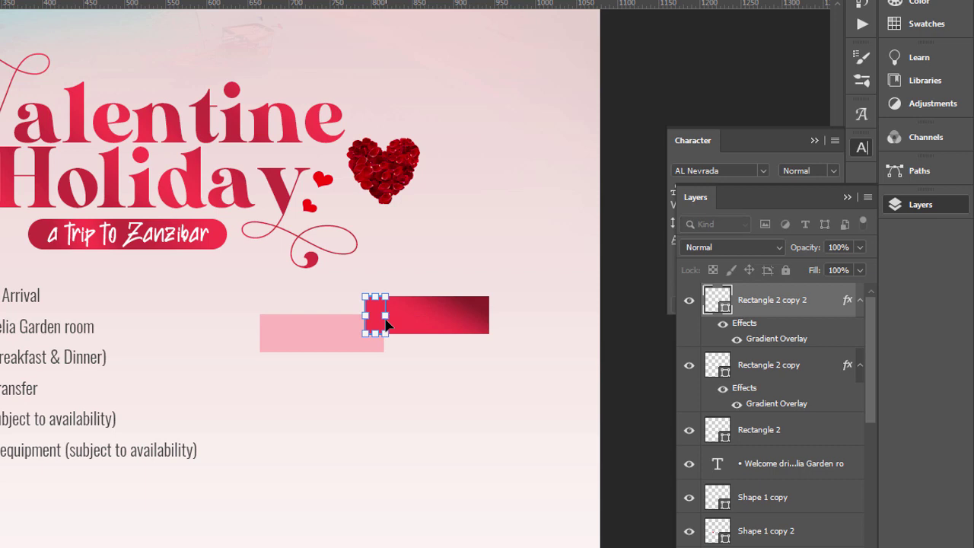
- Stack the narrow strip's layer directly beneath the red rectangle's layer and clear its layer style
left_click_drag(779, 305, 795, 419)
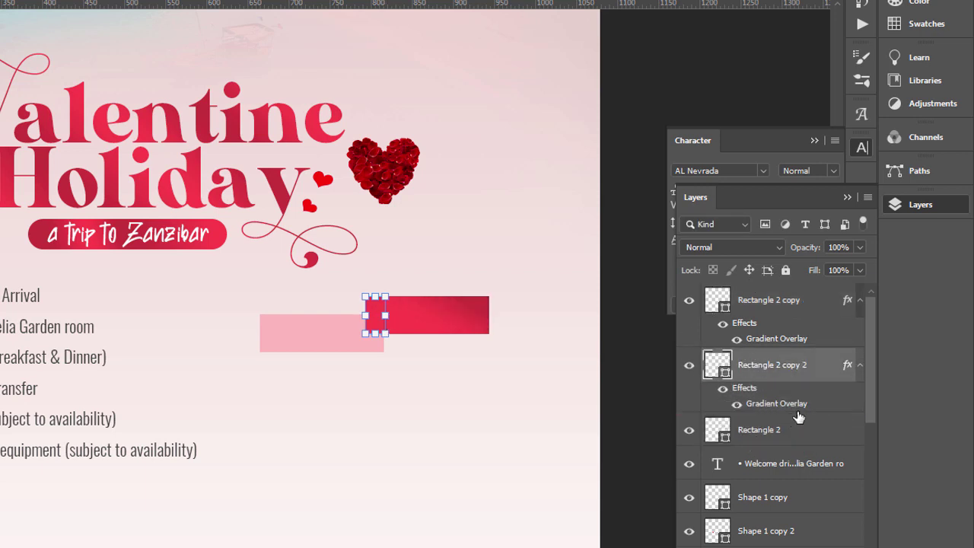
right_click(813, 373)
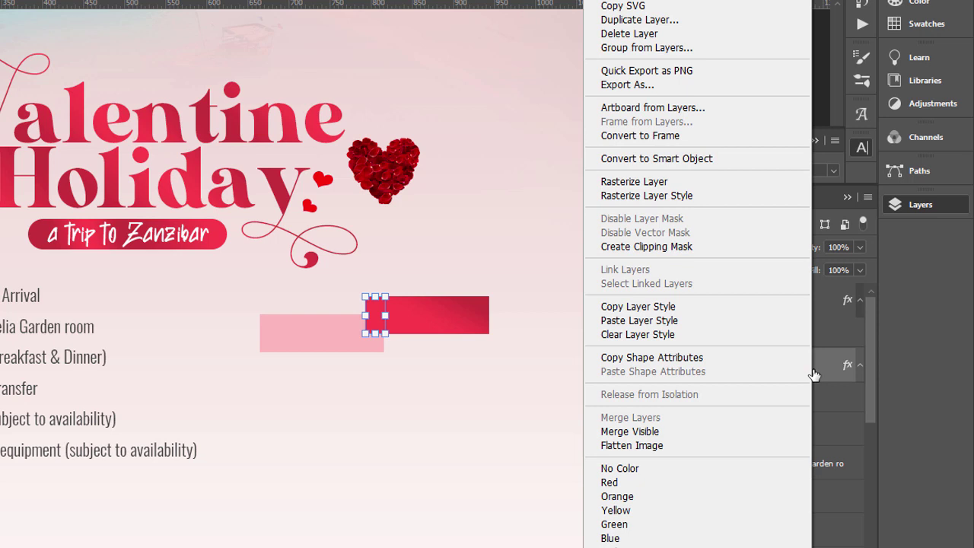
left_click(659, 334)
- Skew the strip's right edge down to the pink rectangle's lower edge and narrow it to the pink rectangle's right end
key("z")
left_click_drag(351, 334, 441, 291)
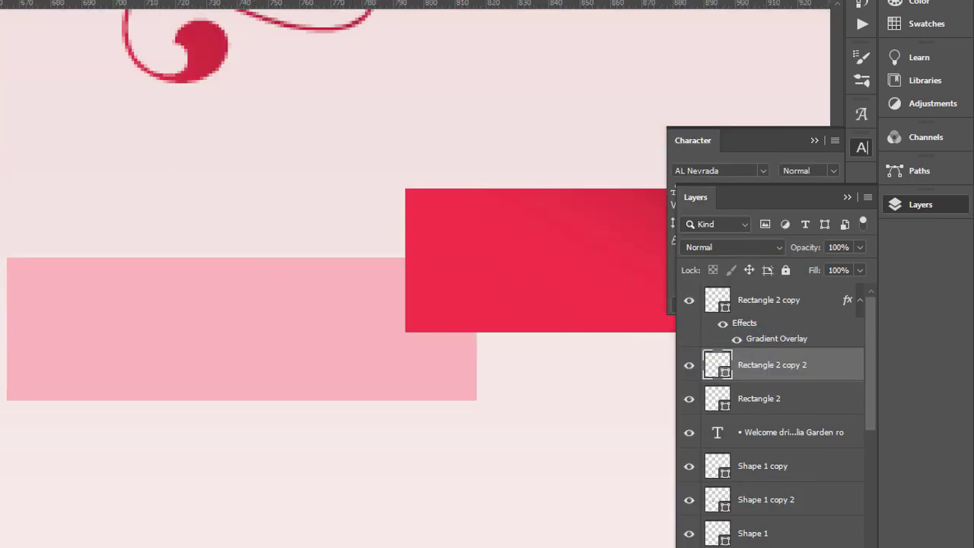
key("v")
key("ctrl")
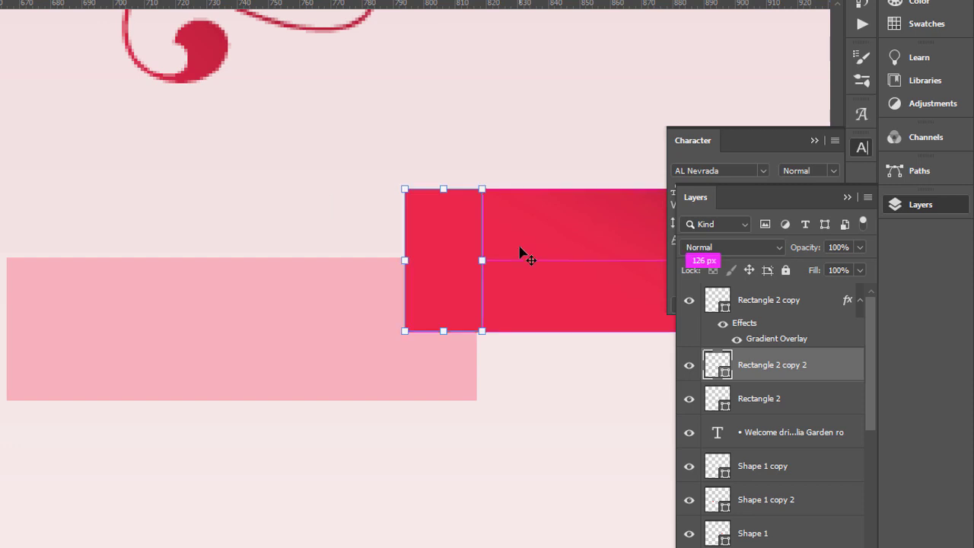
right_click(444, 240)
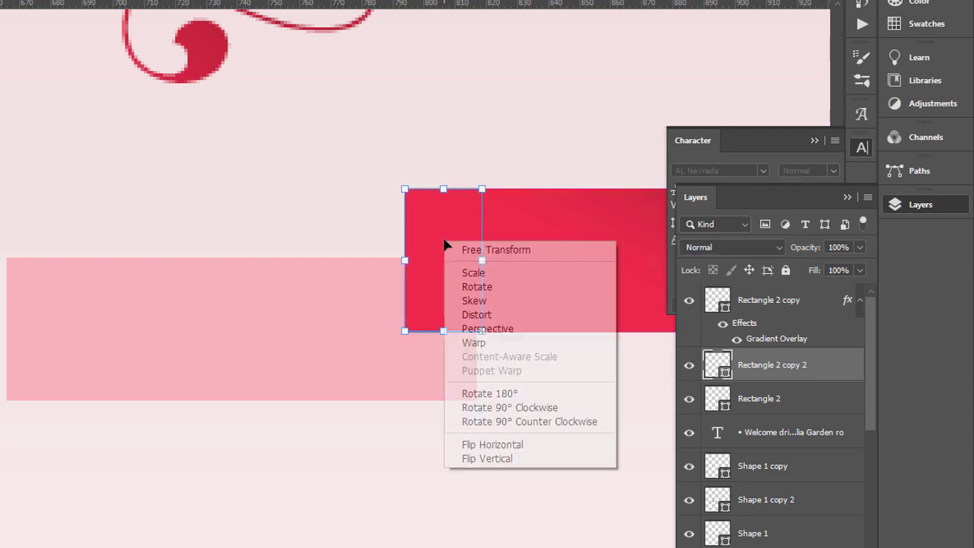
left_click(479, 300)
left_click_drag(483, 260, 489, 334)
key("Return")
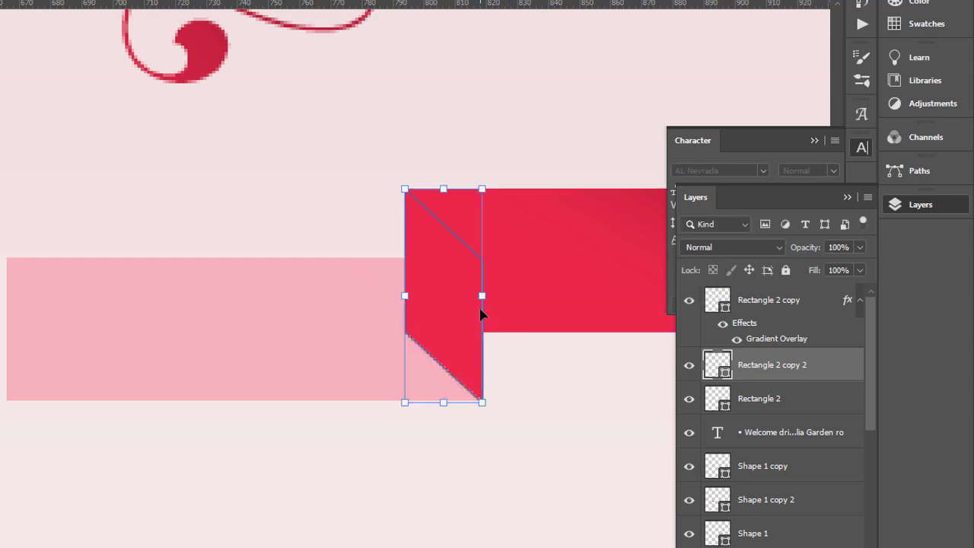
mouse_move(481, 297)
left_mouse_down()
mouse_move(469, 293)
mouse_move(477, 297)
left_mouse_up()
key("ctrl+z")
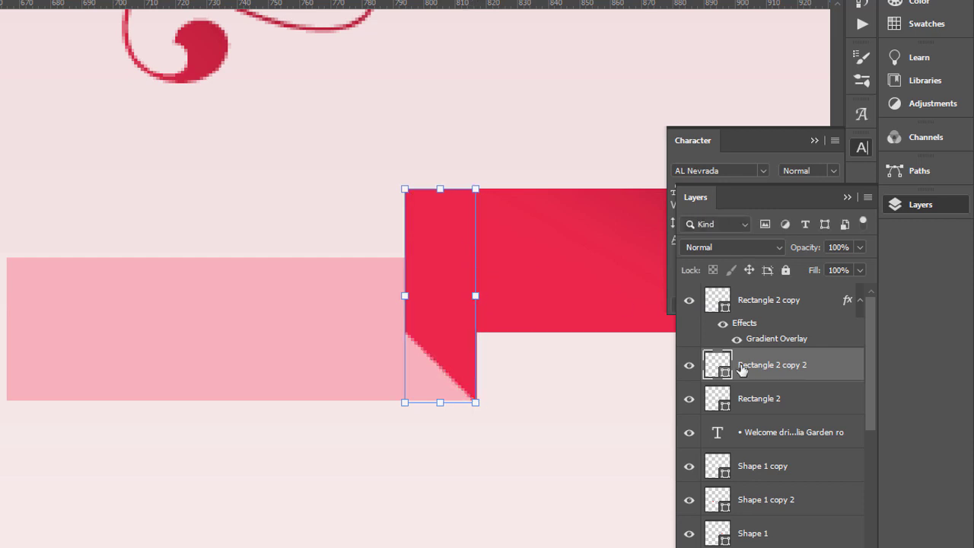
- Fill the skewed strip with dark red a21c25 to form the ribbon's fold
double_click(723, 368)
left_click_drag(593, 166, 88, 236)
left_click(69, 352)
mouse_move(68, 352)
left_mouse_down()
mouse_move(70, 363)
mouse_move(58, 338)
left_mouse_up()
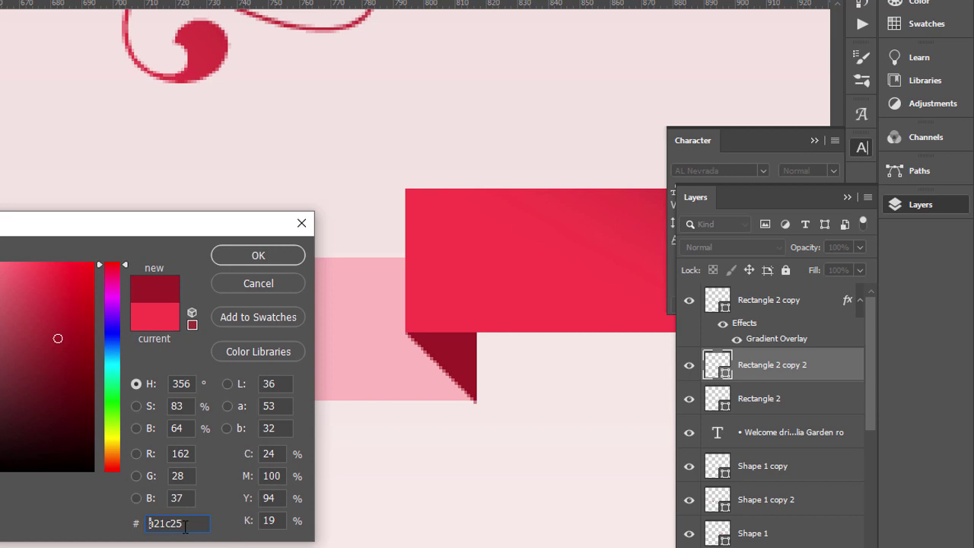
key("Return")
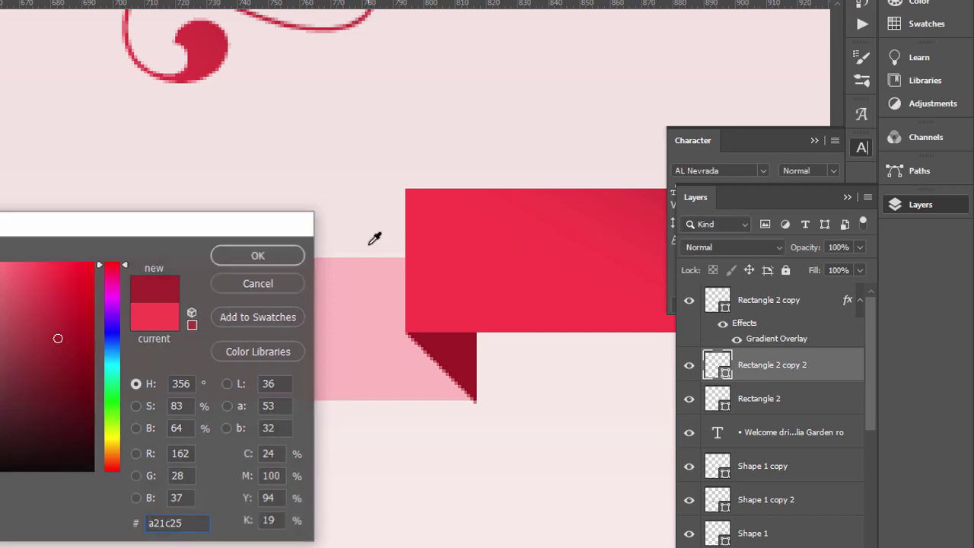
key("ctrl+0")
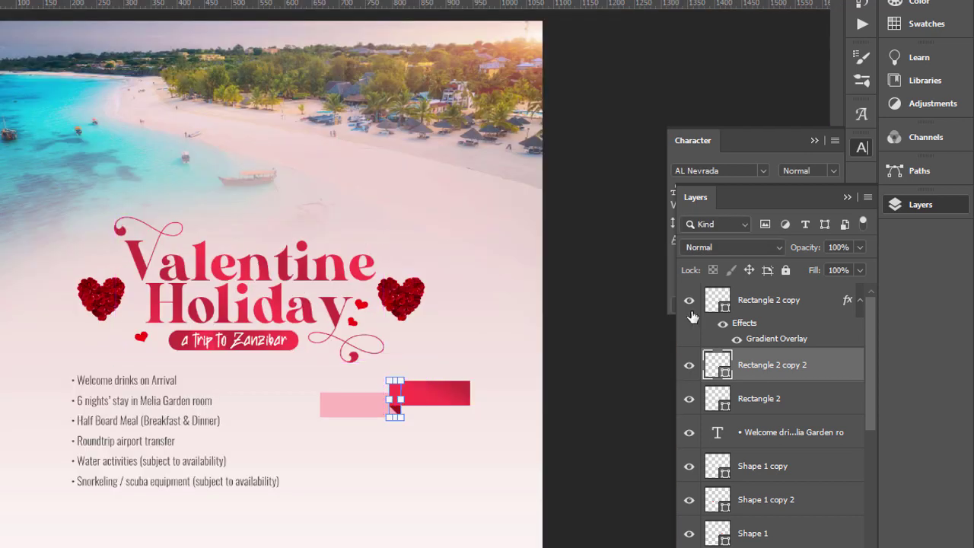
left_click(614, 397)
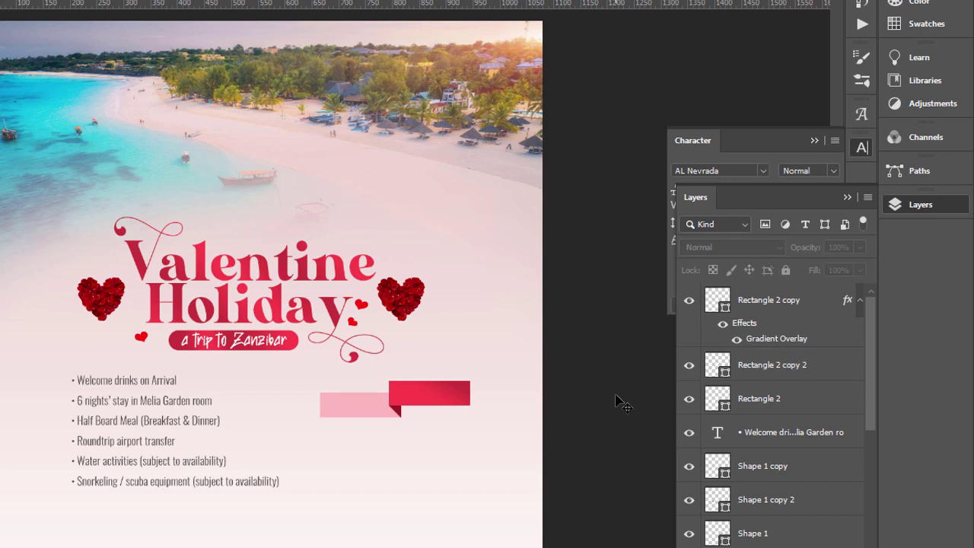
- Select the layers of all three ribbon shapes and move them together to the left, closer to the package list
left_click(811, 313)
left_click(770, 414, "shift")
left_click_drag(450, 407, 414, 409)
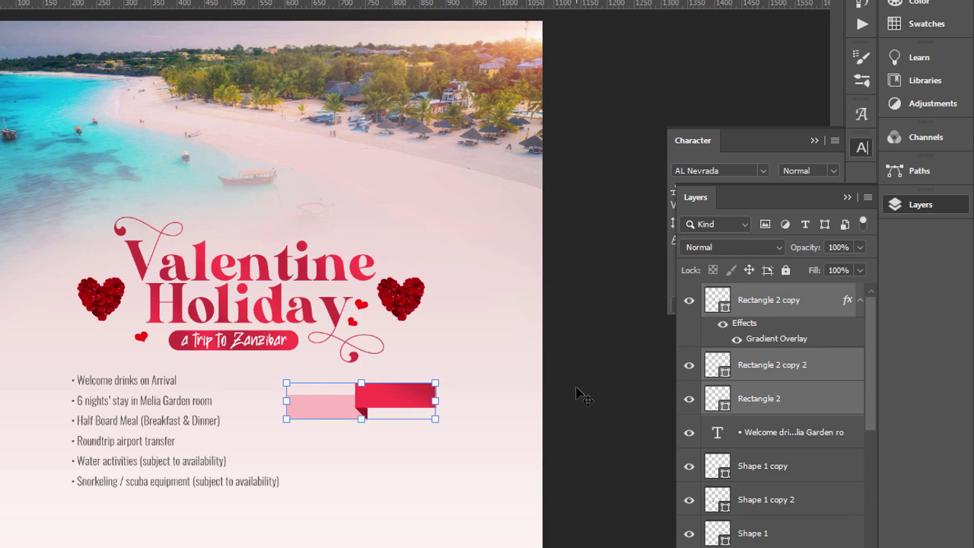
left_click(578, 394)
- Add the price text N275,000 in the empty area below the folded ribbon
scroll(576, 388, "up", 3)
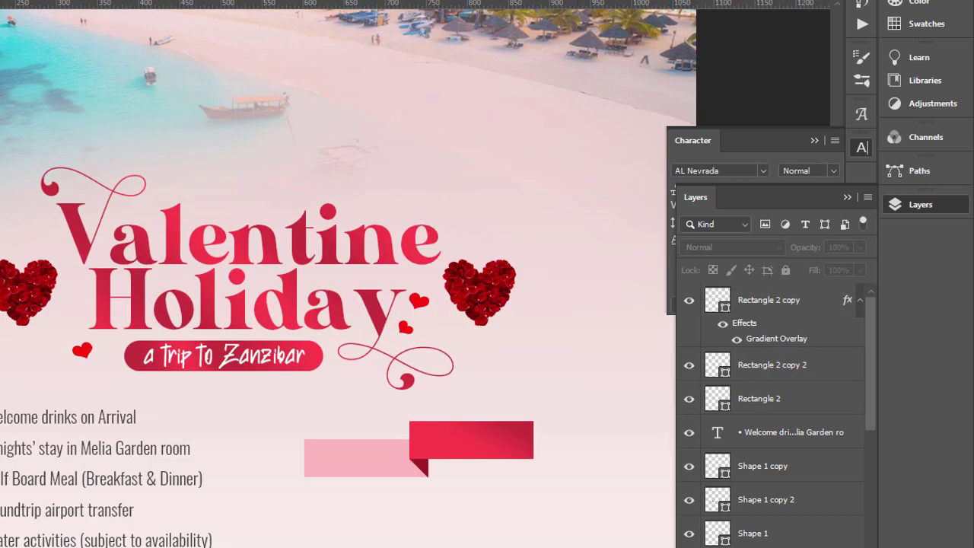
left_click_drag(326, 425, 231, 268)
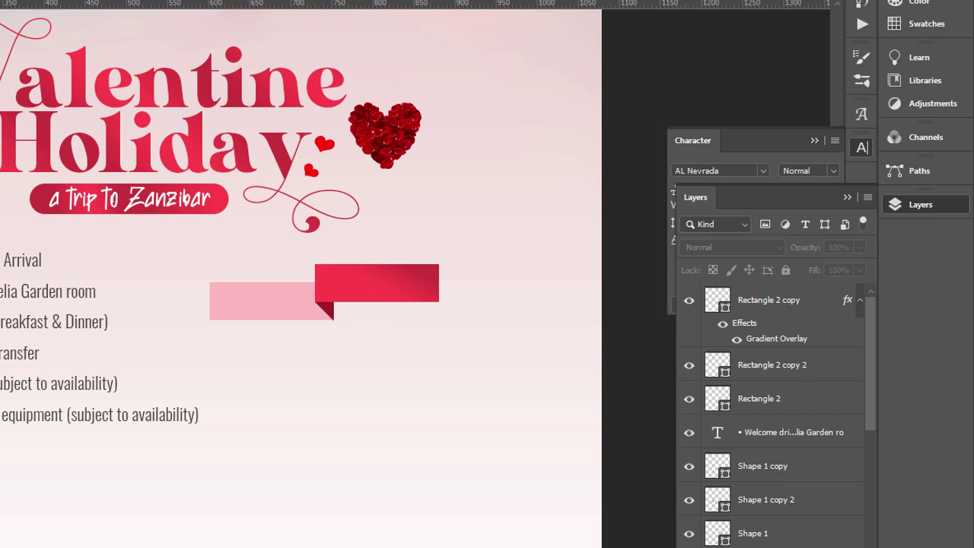
left_click(374, 406)
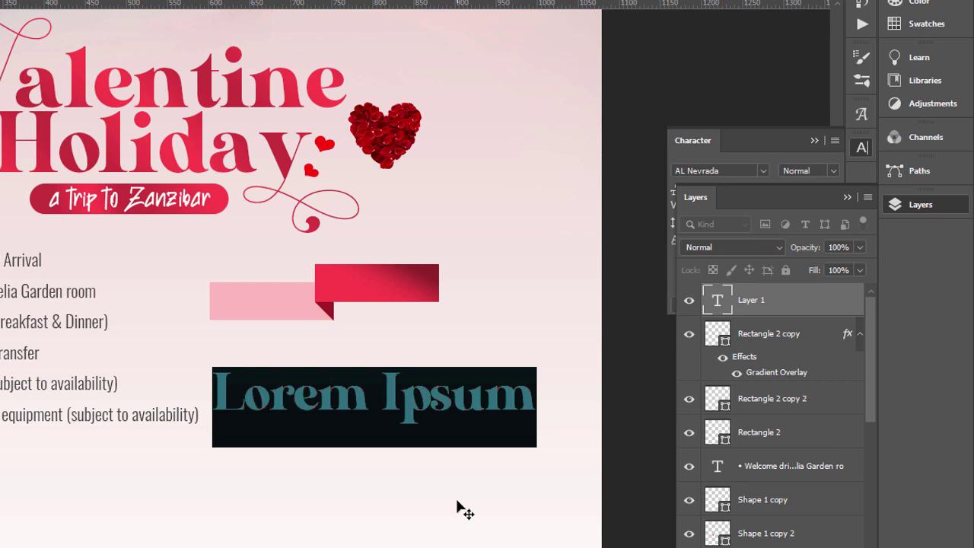
type("27")
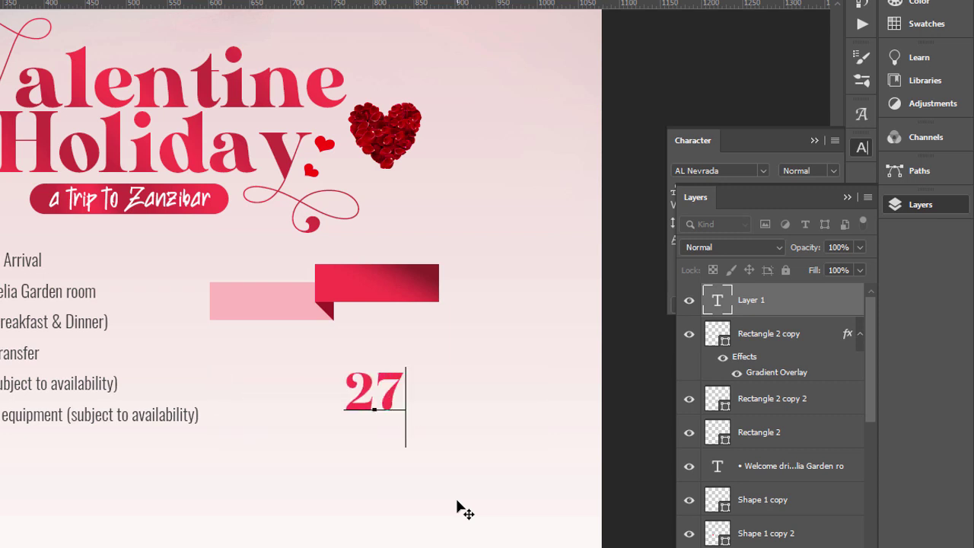
type("5")
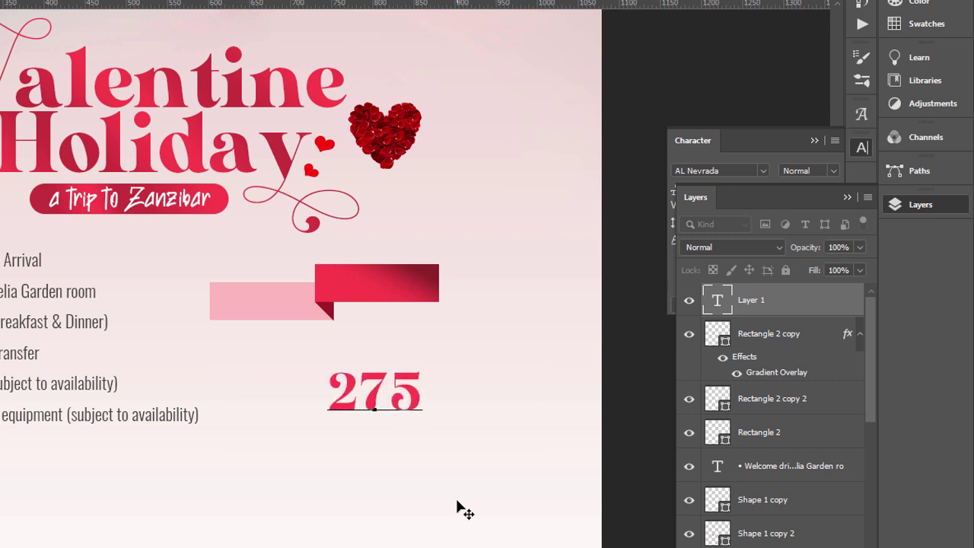
type(",000")
left_click(294, 426)
type("N")
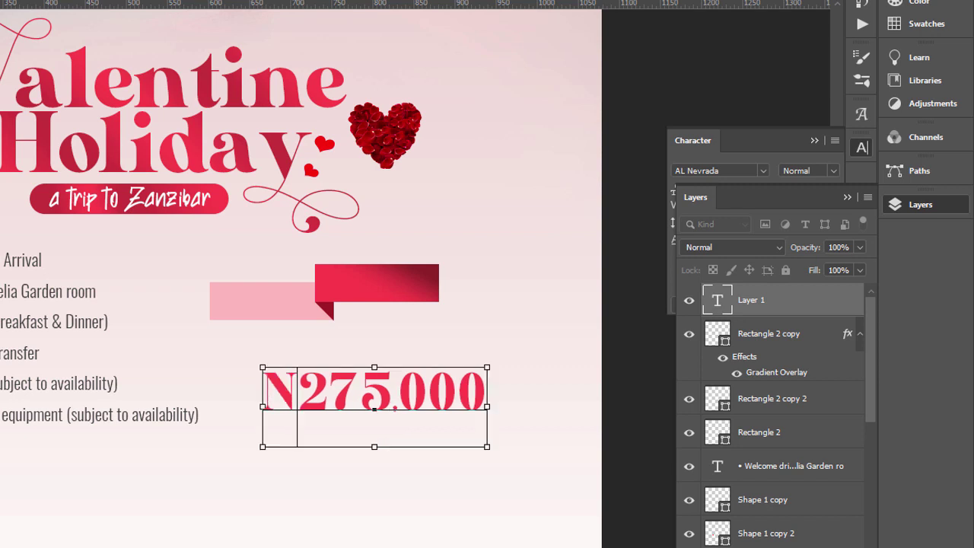
- Set the N275,000 price text in Oswald and color it white ffffff
key("ctrl+a")
type("osw")
left_click(44, 35)
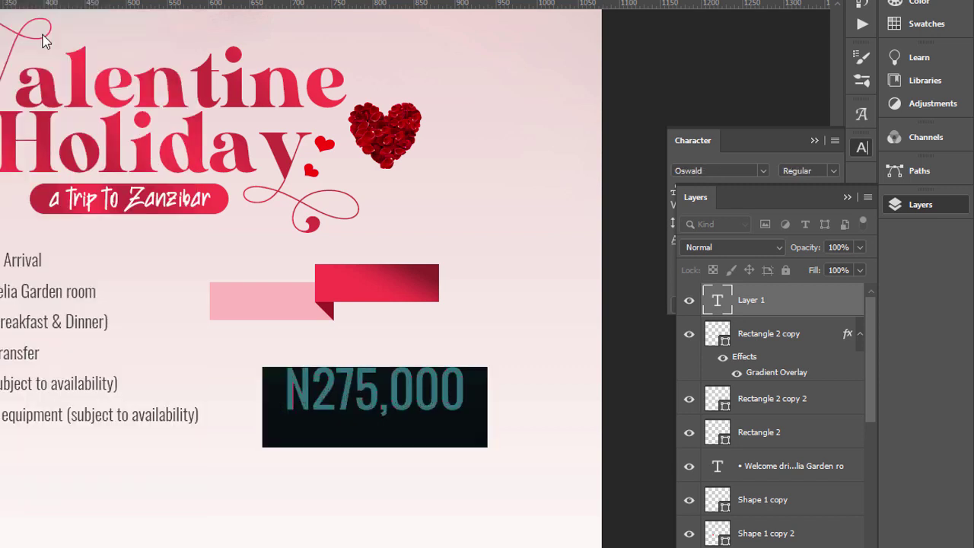
left_click(452, 2)
type("ffffff")
key("Return")
left_click(542, 1)
- Move the price text onto the ribbon's red rectangle and scale it down to fit inside
key("v")
left_click_drag(407, 385, 443, 276)
left_click_drag(500, 259, 289, 302)
key("Return")
- Duplicate the price text onto the pink rectangle, change the copy to FOR 1 PERSON and color it dark gray 3F3F3F
key("ctrl+j")
double_click(289, 302)
type("FOR 1 PERSON")
key("ctrl+a")
left_click(394, 1)
type("3F3F3F")
key("Return")
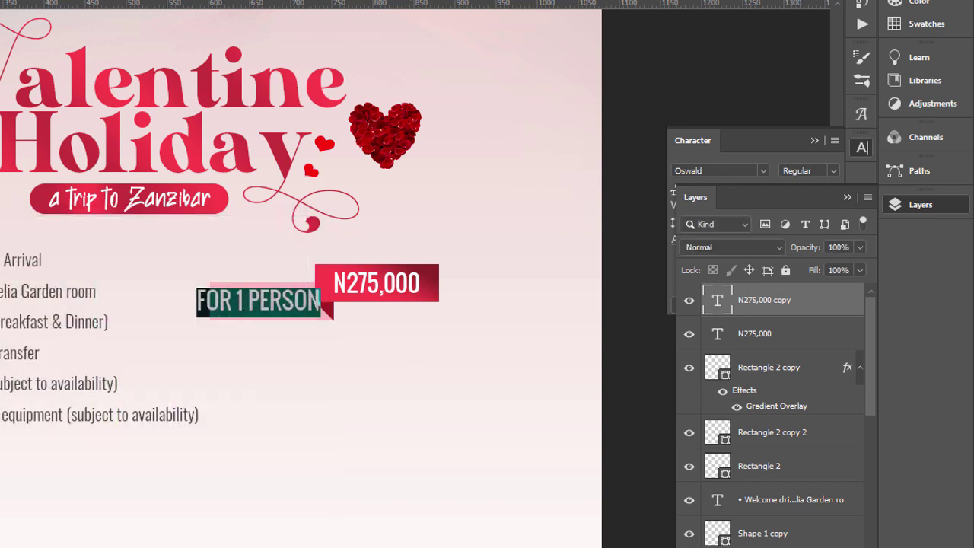
- Give the FOR 1 PERSON text a Nexa font, reduce its size and fit it within the pink rectangle
type("nexa")
left_click(42, 43)
type("30")
key("ctrl+Return")
left_click_drag(267, 310, 273, 306)
left_click_drag(296, 303, 309, 303)
left_click(479, 328)
- Change the FOR 1 PERSON text's font to Nexa Heavy
double_click(283, 308)
type("nexa")
left_click(78, 7)
key("ctrl+Return")
double_click(282, 306)
type("nexa")
left_click(60, 106)
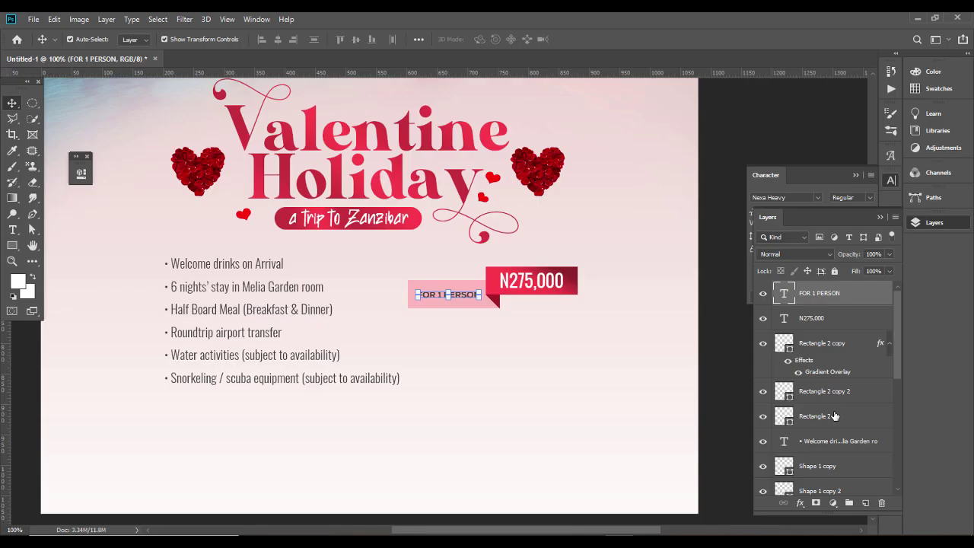
- Group the layers of the three ribbon shapes with the FOR 1 PERSON and N275,000 texts
left_click(835, 415, "shift")
key("ctrl+j")
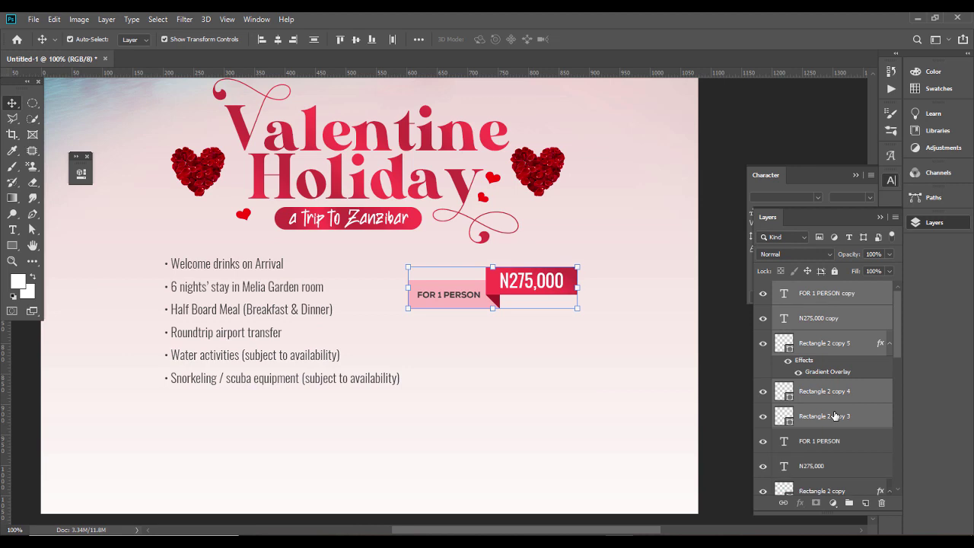
key("ctrl+z")
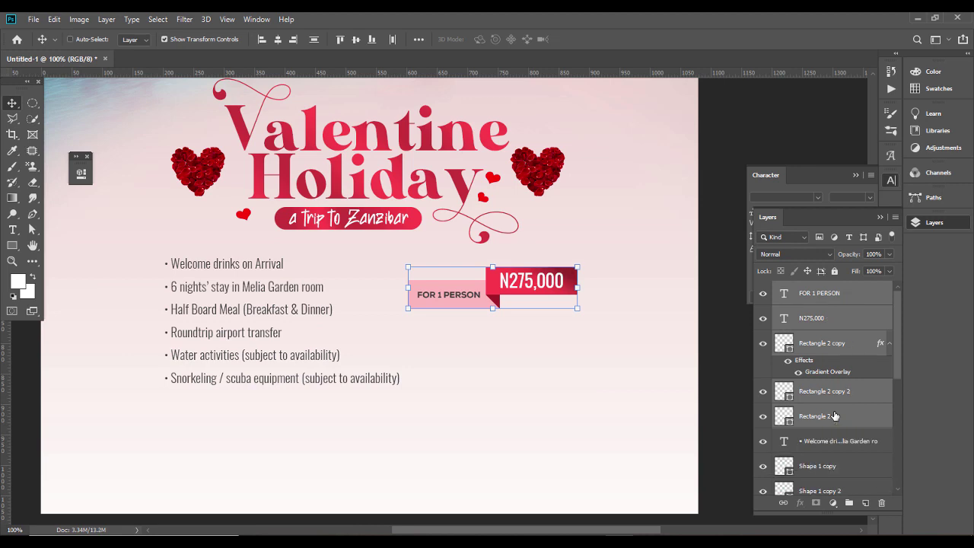
key("ctrl+g")
left_click(764, 290)
left_click(764, 290)
- Duplicate the ribbon group and move the copy straight down until it sits just below the original
key("ctrl+j")
key("Down")
key("Down")
key("Down")
key("Down")
key("Down")
key("Down")
key("Down")
key("Down")
key("Down")
key("Down")
key("Down")
key("Down")
key("Down")
key("Down")
key("Down")
key("Down")
key("Down")
key("Down")
key("Down")
key("Down")
key("Down")
key("Down")
key("Down")
key("Down")
key("Down")
key("Down")
key("Down")
key("Down")
key("Down")
key("Down")
key("Down")
key("Down")
key("Down")
key("Down")
key("Down")
key("Down")
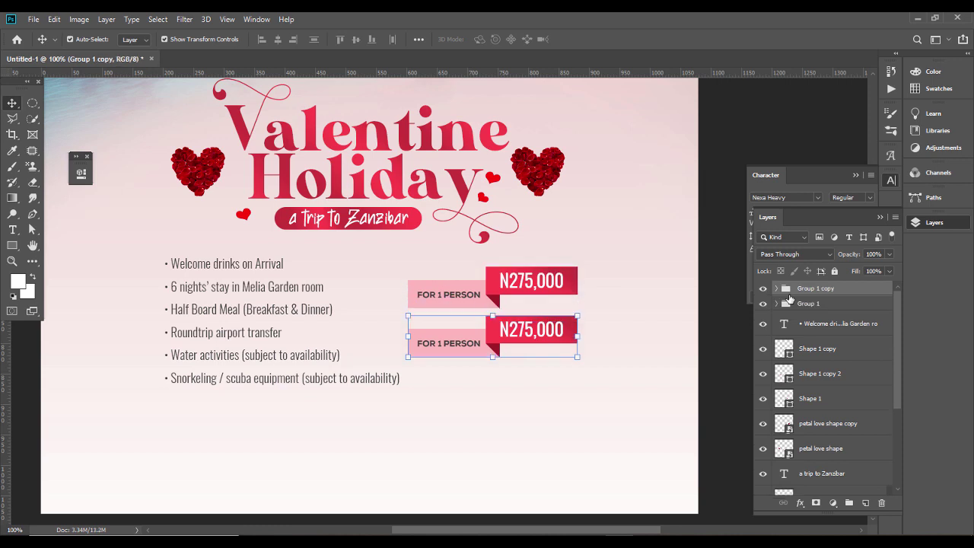
- Change the lower ribbon's label to FOR COUPLE
left_click(725, 327)
left_click(470, 346)
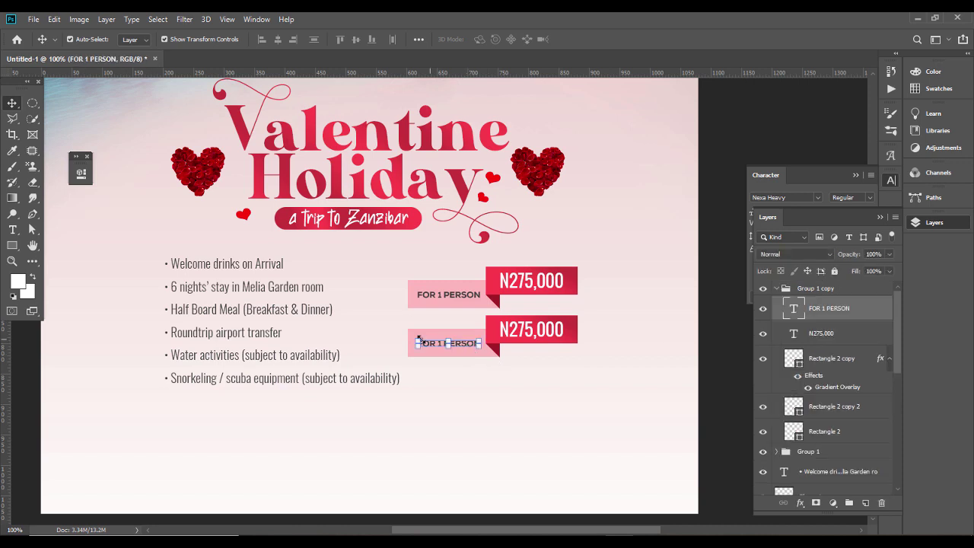
double_click(452, 346)
left_click_drag(436, 343, 572, 327)
type("COUPLE")
key("Left")
key("Left")
- Change the lower ribbon's price to N450,000
left_click(12, 102)
double_click(531, 330)
type("450,000")
key("ctrl+Return")
key("v")
left_click(585, 407)
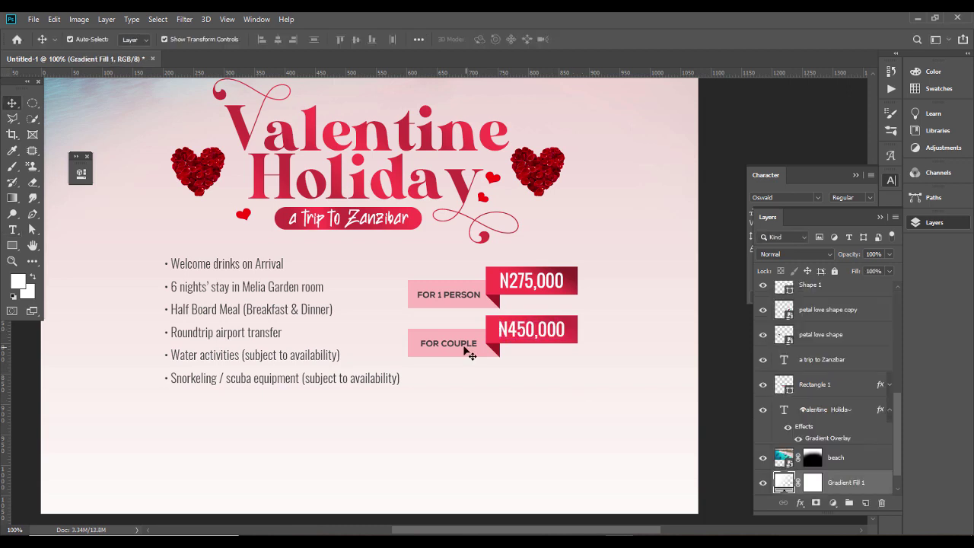
- Duplicate the FOR COUPLE text below the ribbons and replace it with *NOTE: FLIGHT TICKET and NOT INCLUSIVE on two lines
left_click_drag(464, 348, 490, 384)
double_click(490, 382)
key("BackSpace")
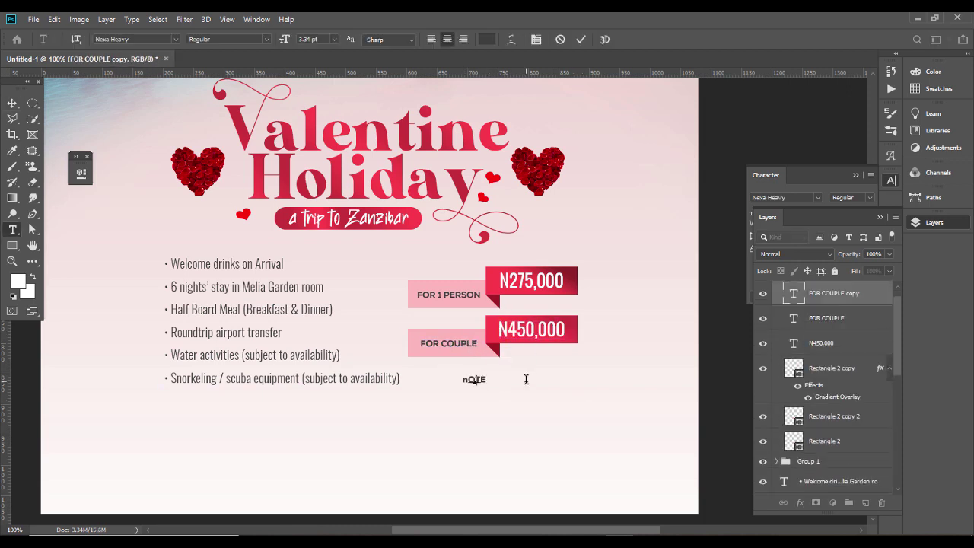
type("*NOTE: FLIGHT TICKER")
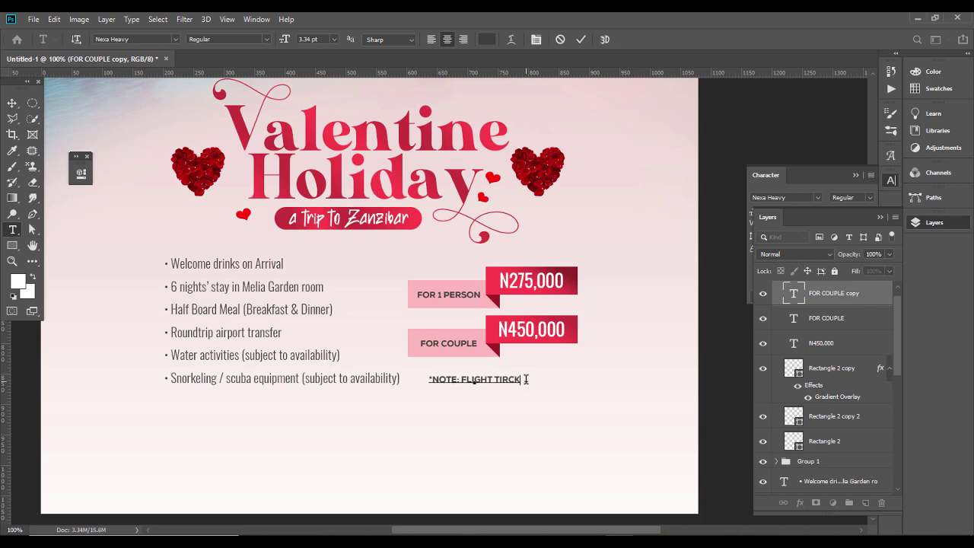
key("BackSpace")
type("T")
key("Return")
type("NOT INCLUSIVE")
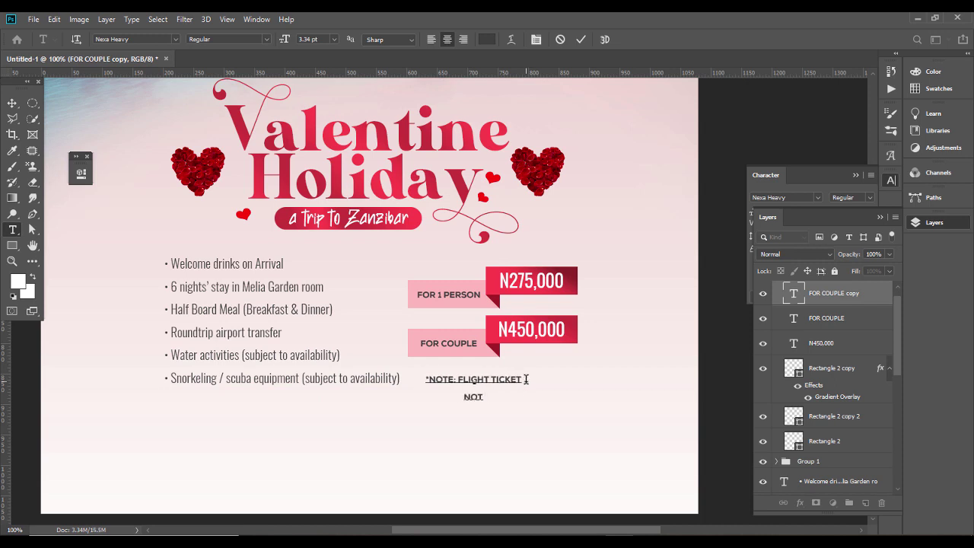
- Tighten the note's line spacing, position it under the lower ribbon and move its layer out of the group to the stack's top
key("ctrl+a")
key("ctrl+t")
left_click(852, 213)
scroll(856, 214, "down", 3)
left_click(12, 102)
left_click_drag(493, 389, 522, 386)
left_click(934, 222)
left_click_drag(843, 308, 837, 283)
- Move the lower ribbon group slightly up toward the upper ribbon and bring the flight note up beneath it
left_click(776, 312)
left_click(807, 313)
key("shift+Up")
left_click(837, 299)
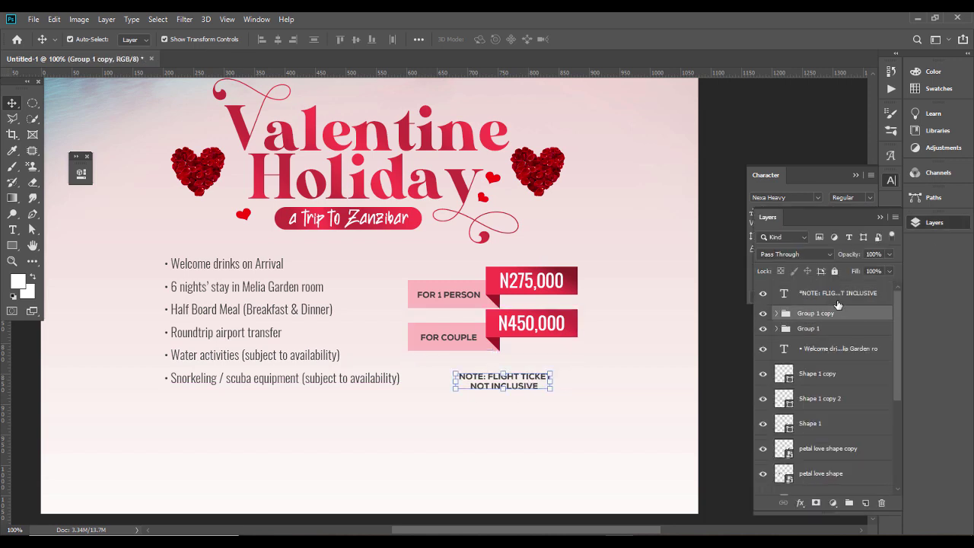
left_click_drag(503, 381, 502, 371)
- Group the package list, both ribbons and the note, scale the group down slightly and center it horizontally on the canvas
left_click(687, 364)
scroll(803, 337, "up", 3)
left_click(807, 347, "shift")
key("ctrl+minus")
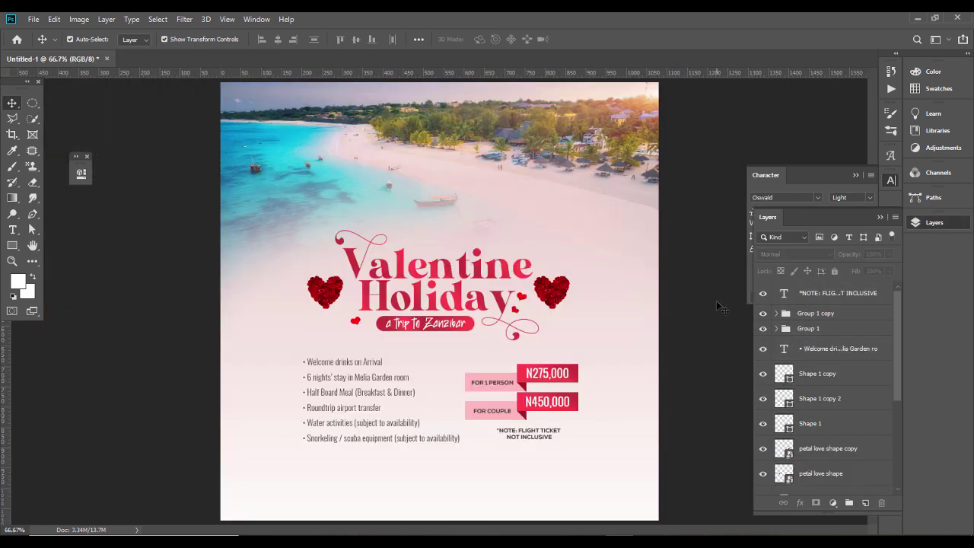
key("shift+Up")
key("ctrl+g")
left_click(418, 39)
left_click(384, 73)
left_click(456, 368)
- Duplicate the package list text below the original and replace it with FOR BOOKINGS AND ENQUIRIES and a CONTACT: line with the phone number
key("ctrl+plus")
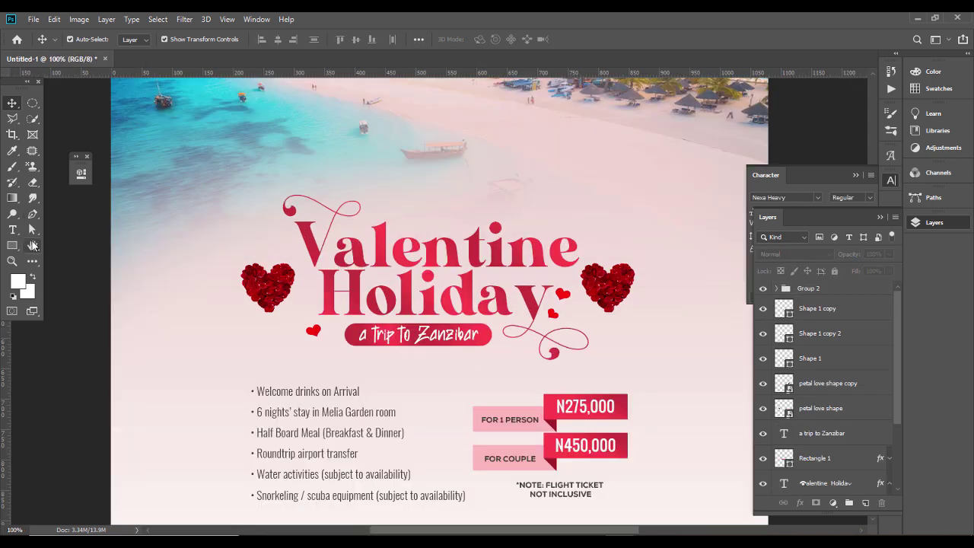
left_click_drag(455, 368, 453, 261)
left_click(12, 102)
left_click(327, 310)
left_click_drag(328, 310, 440, 465)
scroll(440, 457, "down", 1)
double_click(500, 435)
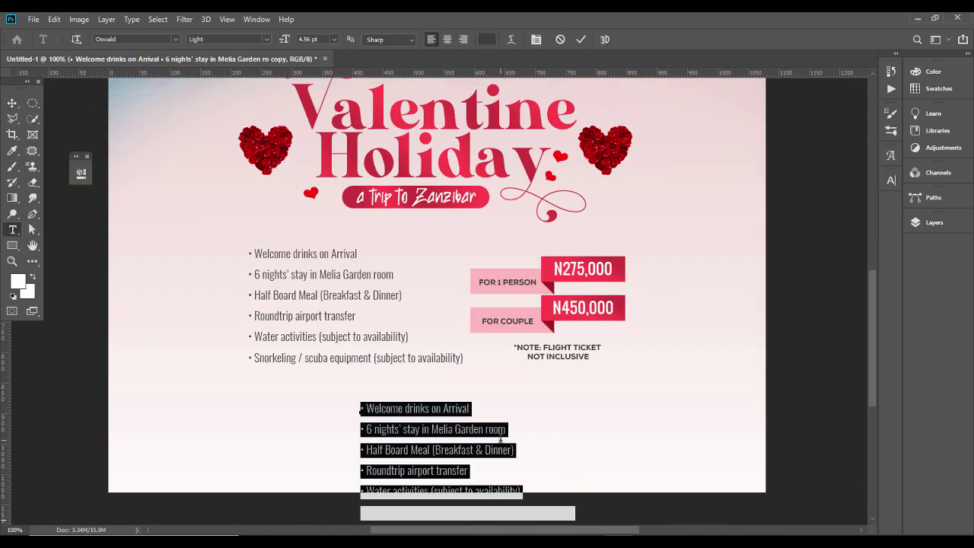
type("FOR BOOKINGS AND")
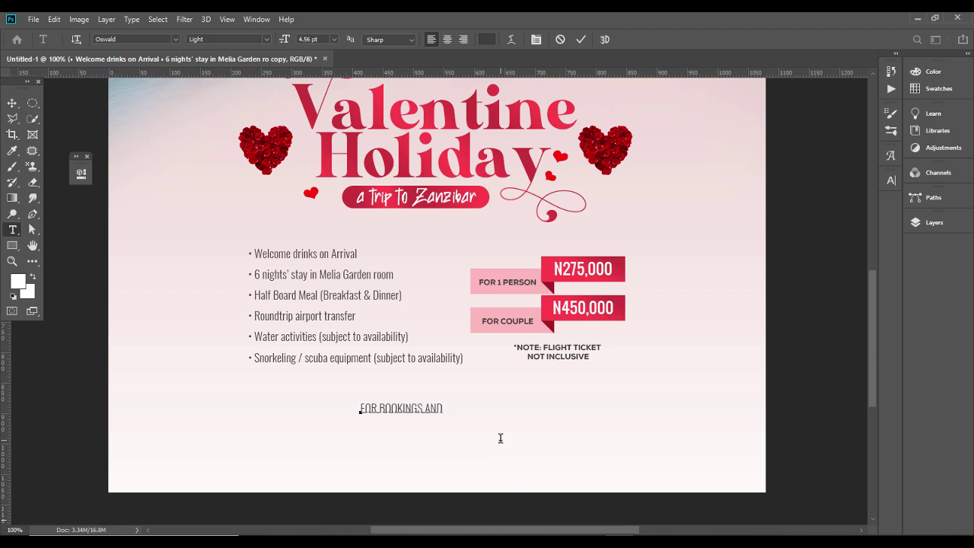
type(" ENQUIRIES")
key("Return")
type("CONTACT:+2349884")
- Give the contact number line a heavier Oswald weight and a slightly larger font size
left_click_drag(473, 427, 352, 427)
left_click(266, 39)
left_click(254, 82)
left_click(319, 40)
key("Up")
key("Up")
key("Down")
left_click(266, 39)
left_click(263, 71)
- Set the FOR BOOKINGS AND ENQUIRIES line in Nexa Bold at 3 pt
triple_click(488, 407)
left_click(106, 40)
type("NEX")
left_click(303, 105)
left_click(316, 40)
key("Down")
key("Down")
key("Down")
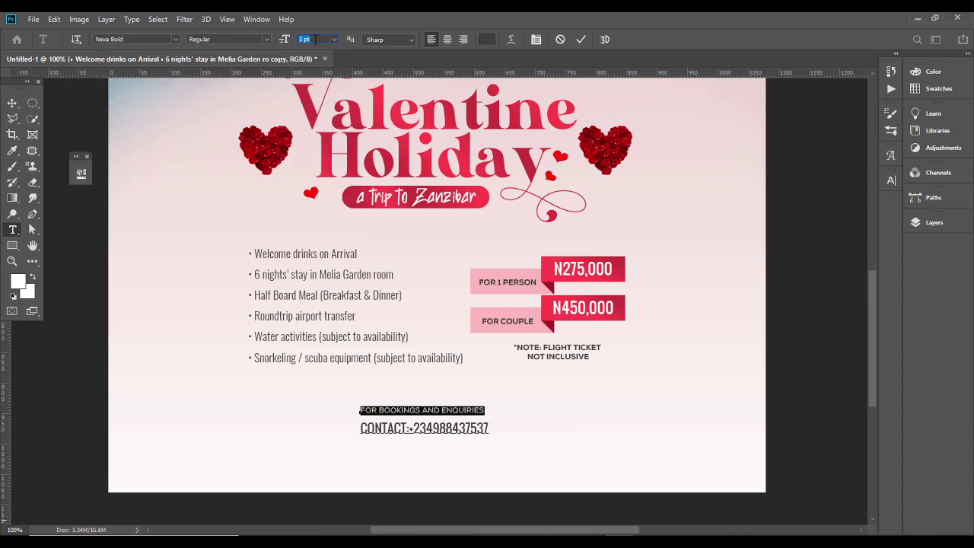
- Set the leading of the whole booking and contact text to 6 pt
key("Up")
key("Up")
type("3.5")
key("BackSpace")
key("BackSpace")
key("Return")
key("ctrl+a")
left_click(890, 181)
type("6")
key("Return")
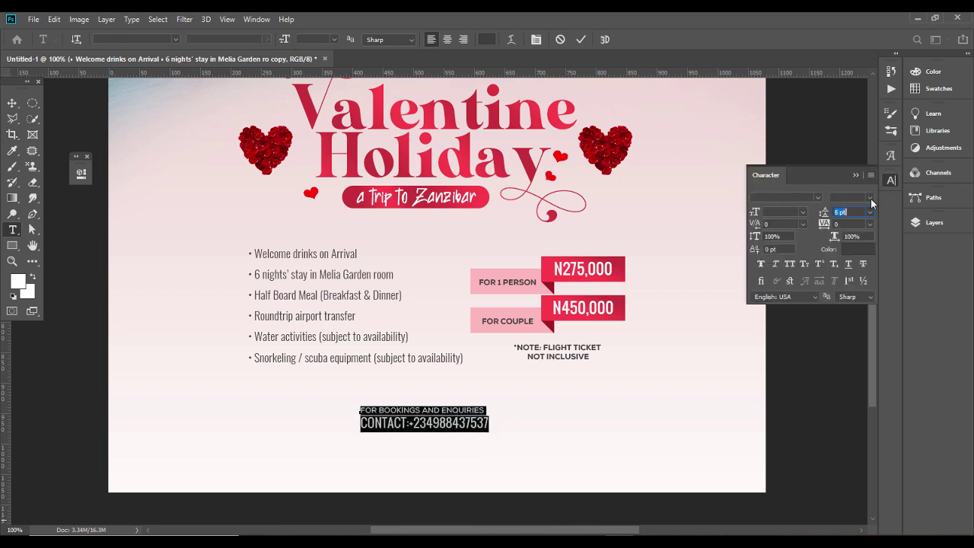
- Enlarge the contact number line slightly and center-align both lines of the booking text
left_click(410, 424)
left_click_drag(491, 423, 476, 406)
left_click(315, 40)
key("Return")
key("ctrl+a")
left_click(448, 38)
key("ctrl+Return")
- Place the Facebook and Instagram images, move both layers to the top of the stack and shrink them to small icons below the contact line
key("v")
left_click(484, 196)
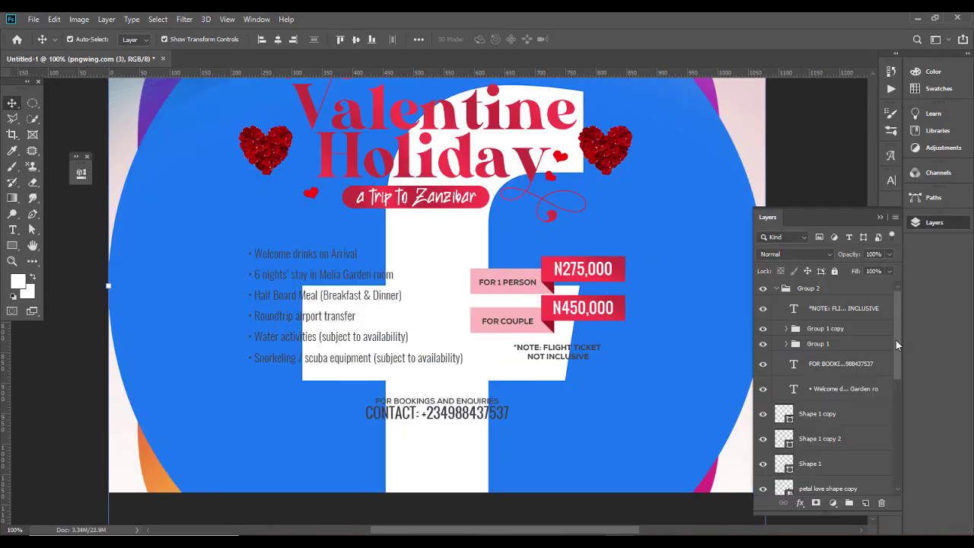
left_click_drag(895, 340, 896, 449)
left_click(845, 429, "shift")
left_click_drag(845, 426, 821, 296)
key("ctrl+minus")
left_click_drag(658, 383, 417, 481)
key("Return")
left_click_drag(443, 485, 502, 478)
key("Return")
- Fine-tune the size of the Facebook and Instagram icons and set them side by side just under the contact line
key("z")
left_click(11, 103)
left_click_drag(343, 522, 263, 333)
left_click(345, 341, "shift")
left_click_drag(346, 341, 379, 310)
key("Return")
- Place the logo image from the holiday trevel flyer folder and move its layer to the top of the layer stack
left_click(498, 360)
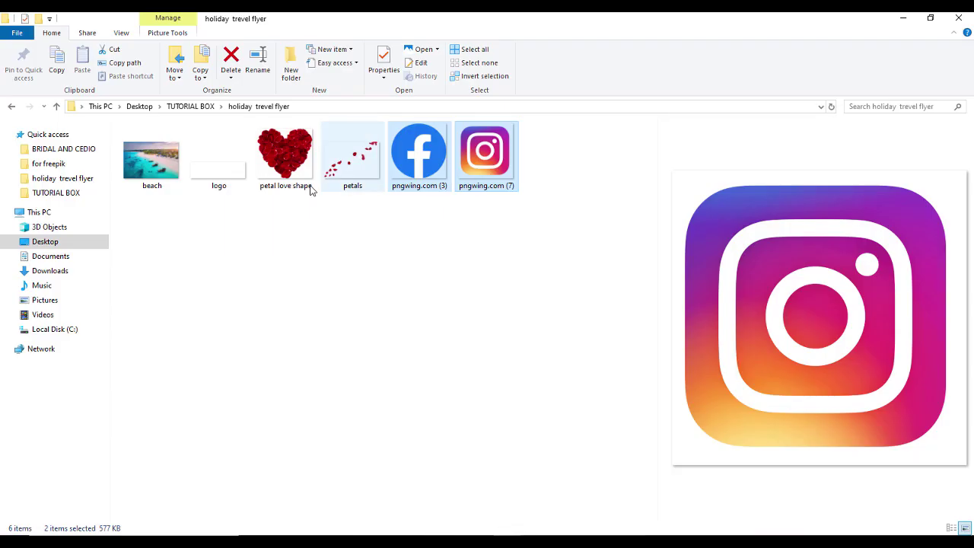
left_click(214, 170)
left_click_drag(214, 170, 496, 299)
key("Return")
left_click_drag(824, 484, 823, 280)
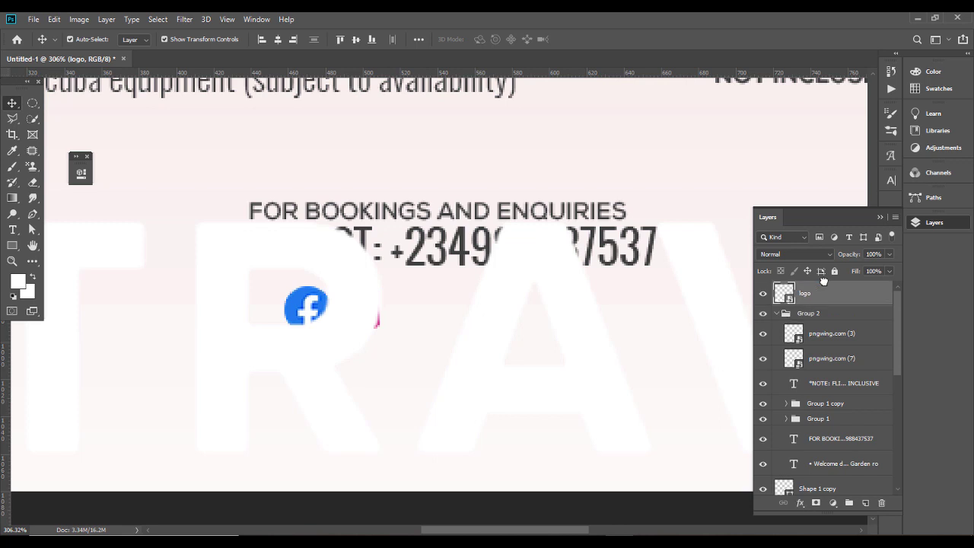
- Scale the white TRAVIST logo down and position it in the upper right area of the beach photo
key("ctrl+0")
left_click_drag(476, 352, 491, 294)
left_click_drag(837, 409, 892, 525)
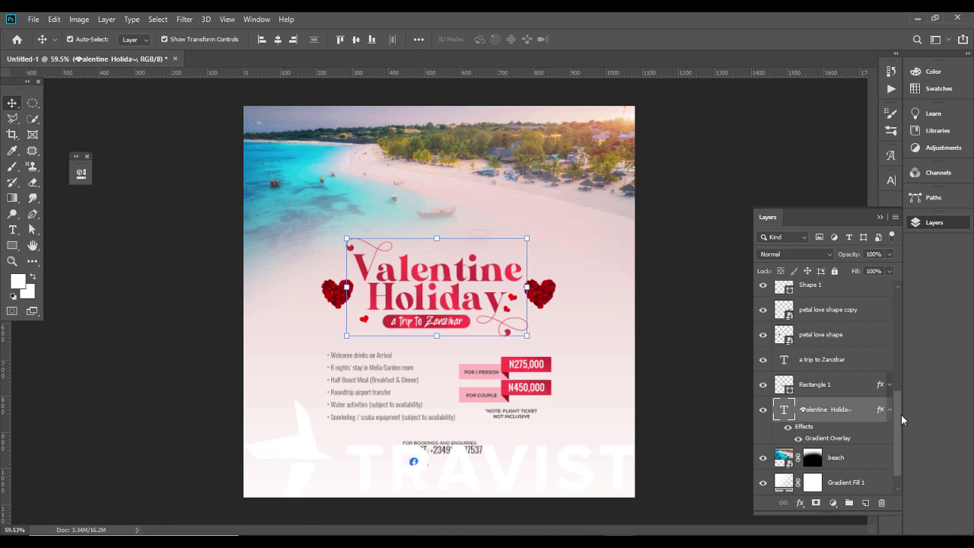
left_click_drag(899, 418, 899, 294)
left_click(859, 303)
left_click_drag(437, 511, 561, 160)
left_click_drag(496, 154, 572, 151)
key("Return")
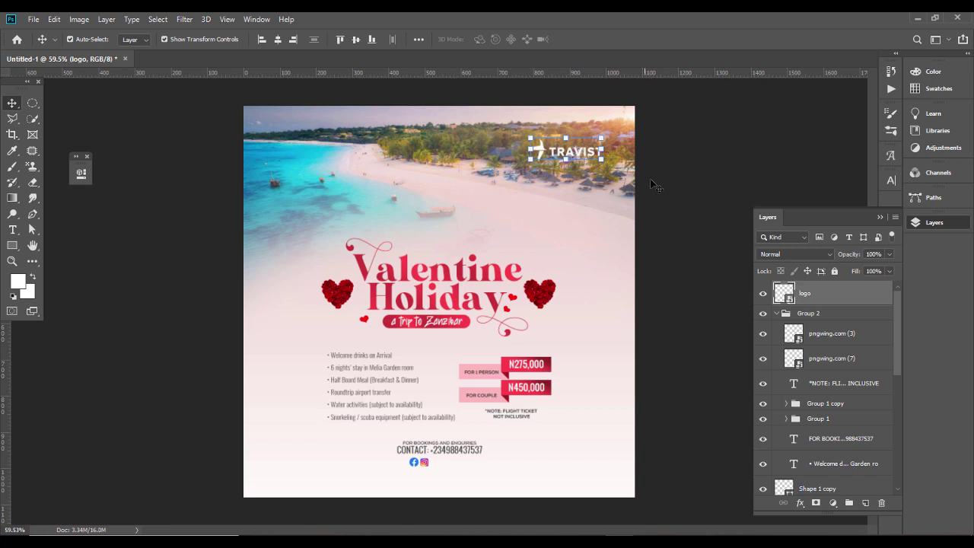
- Warp the TRAVIST logo with an Arc shape at 15% bend
left_click(576, 152)
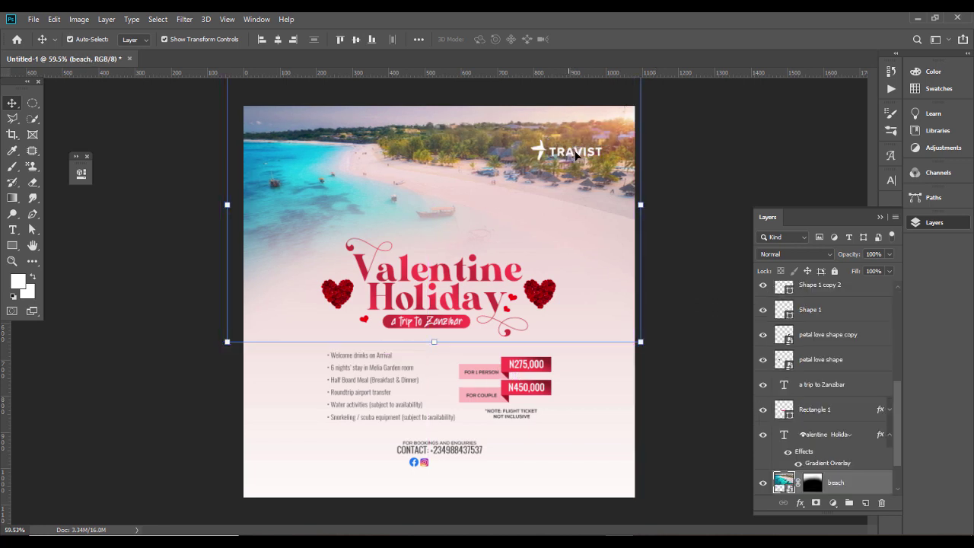
left_click(709, 171)
key("ctrl+minus")
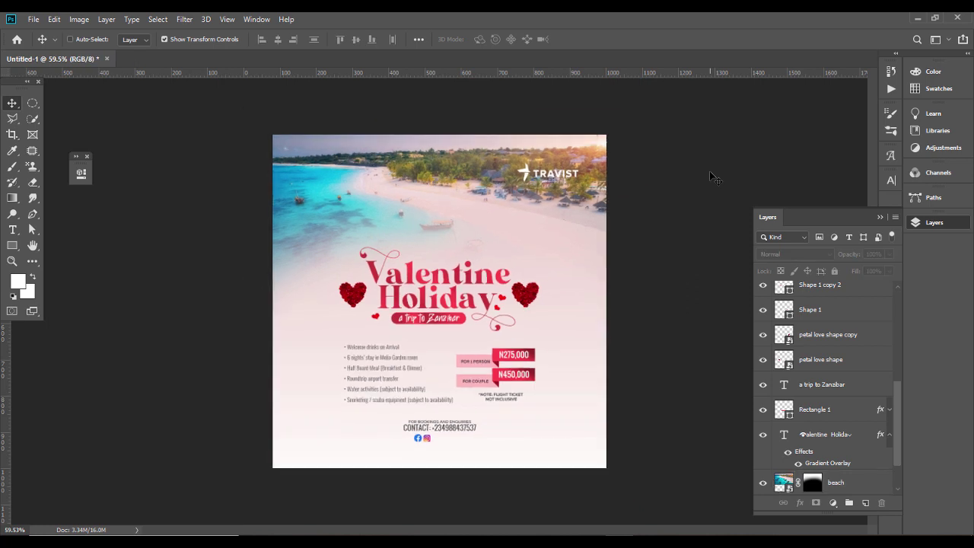
left_click(554, 178)
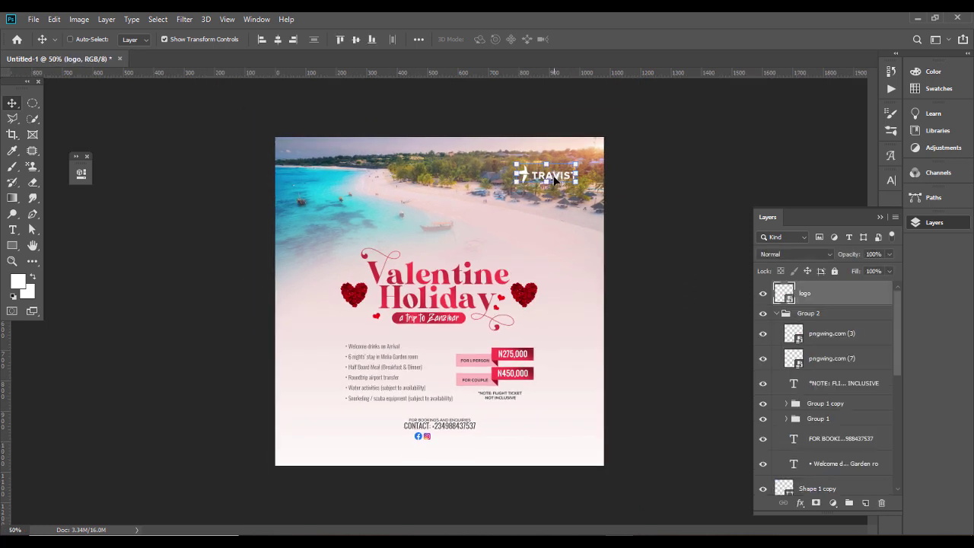
key("ctrl+t")
left_click(419, 39)
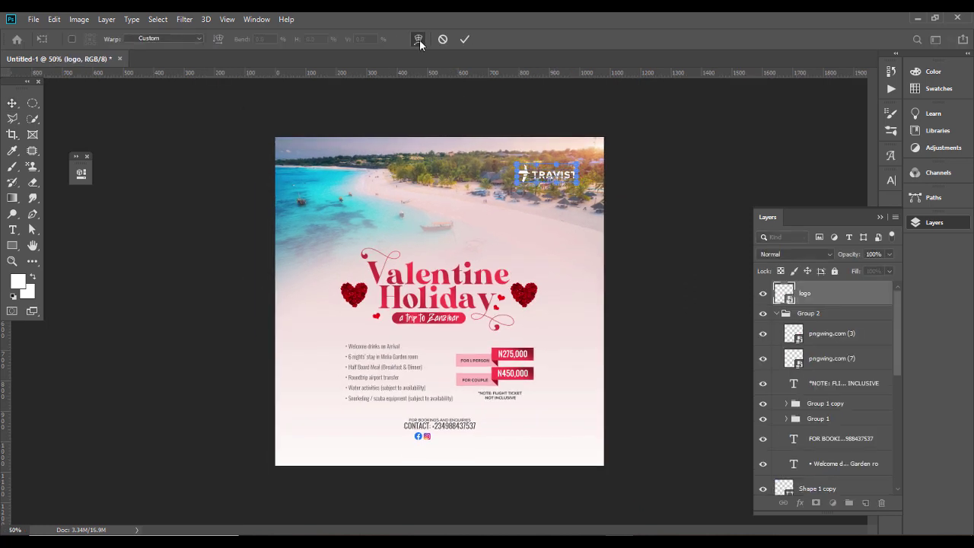
left_click(199, 39)
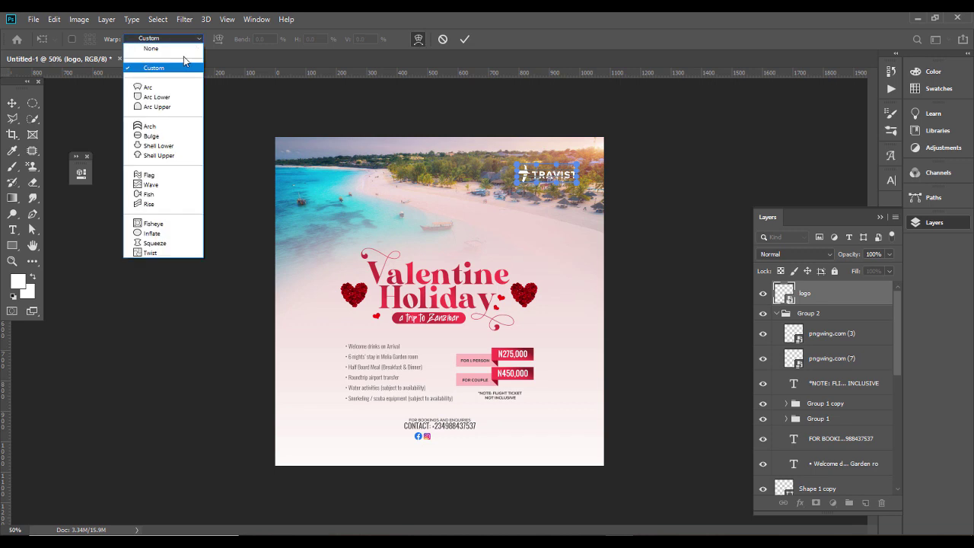
left_click(156, 86)
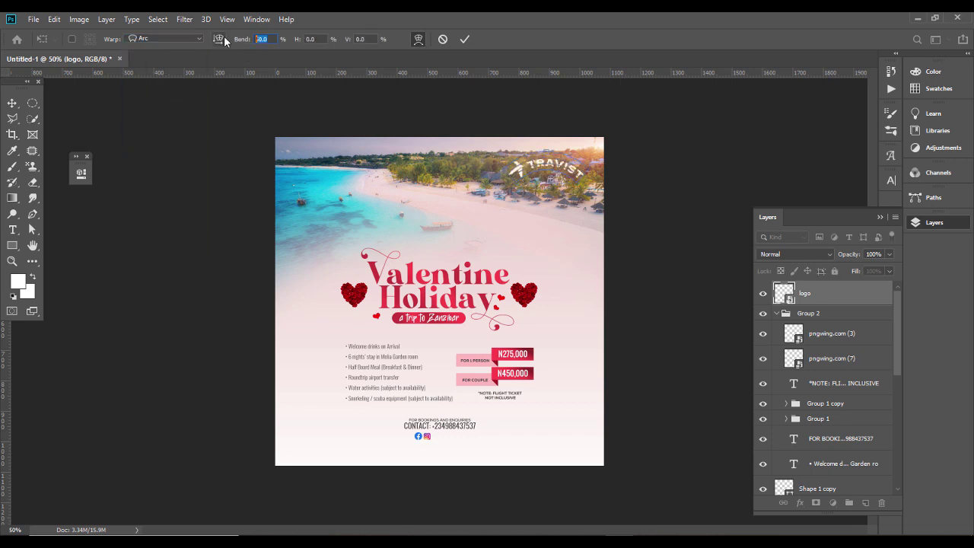
type("20")
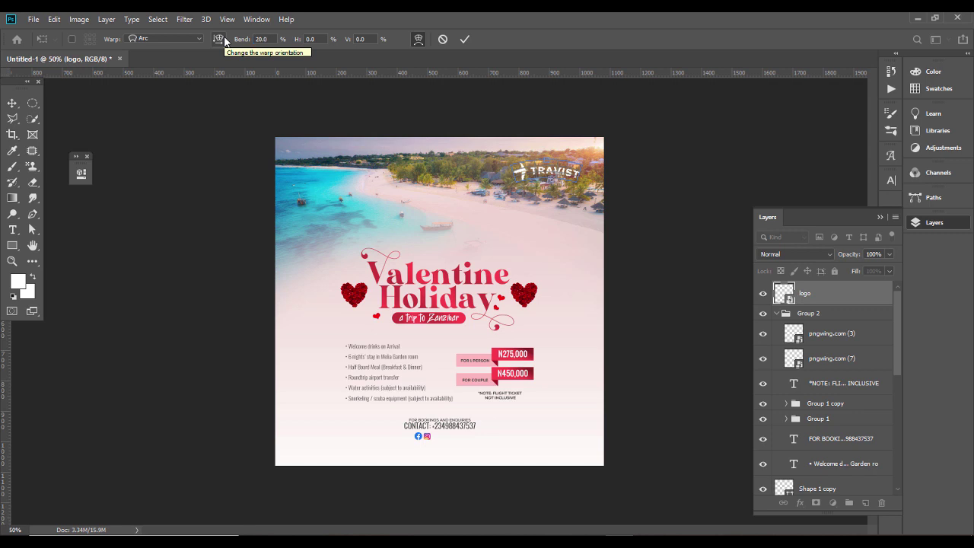
type("15")
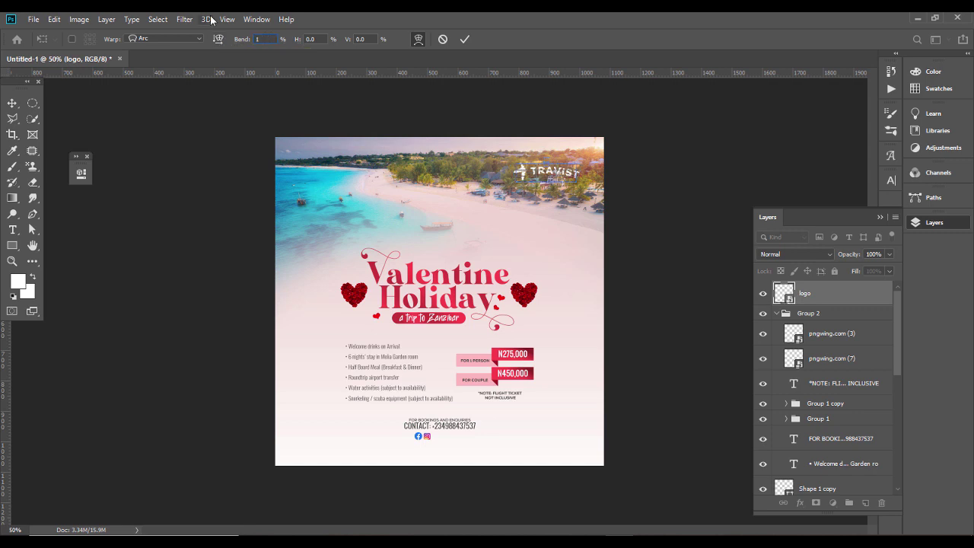
left_click(13, 103)
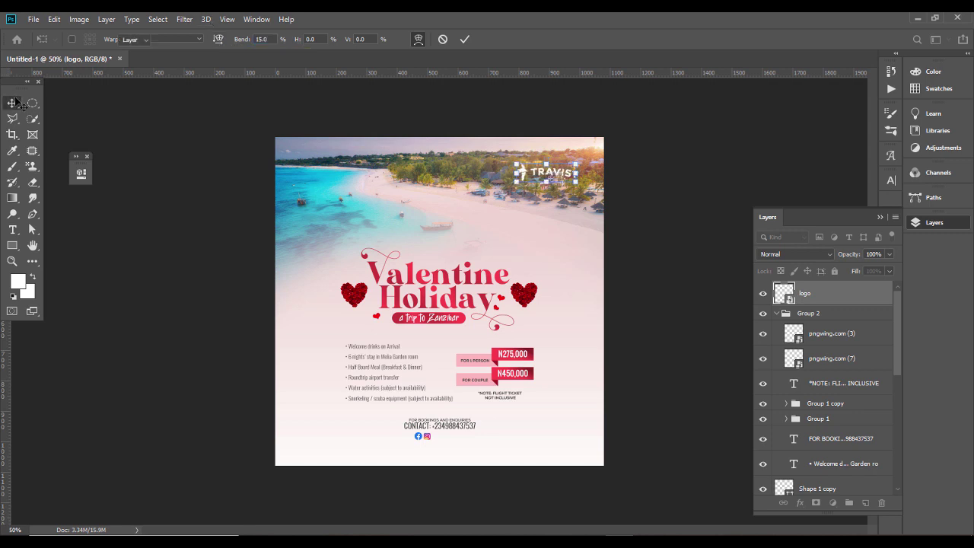
- Move the TRAVIST logo about 34 px left and 10 px down, then deselect it
left_click(518, 208)
left_click_drag(560, 169, 543, 179)
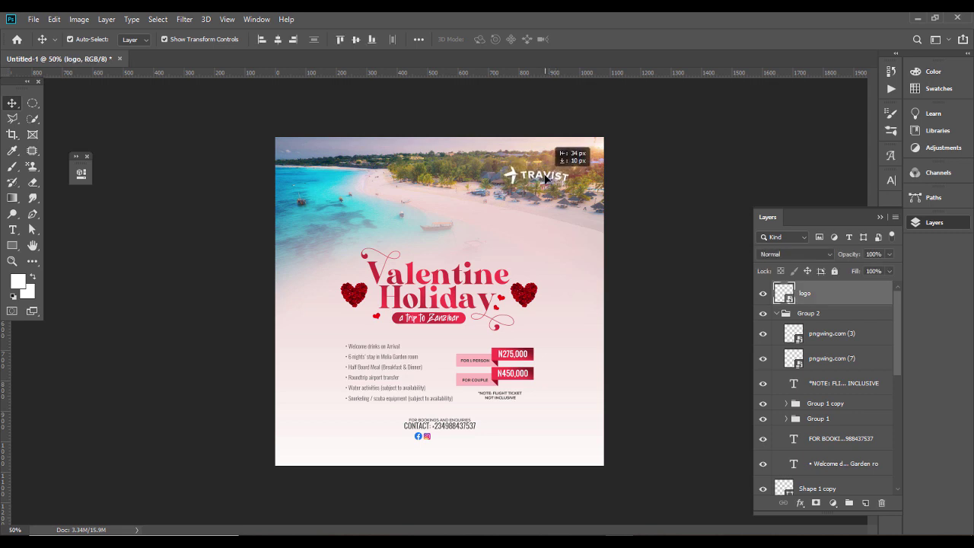
left_click(645, 270)
key("ctrl+plus")
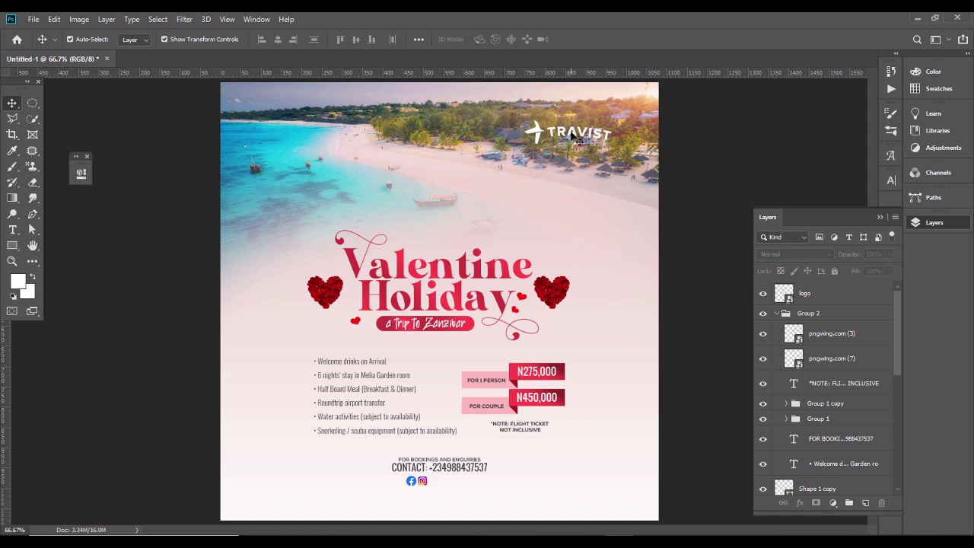
- Duplicate the booking text beside the social icons and replace its content with TRAVIST
left_click(445, 470)
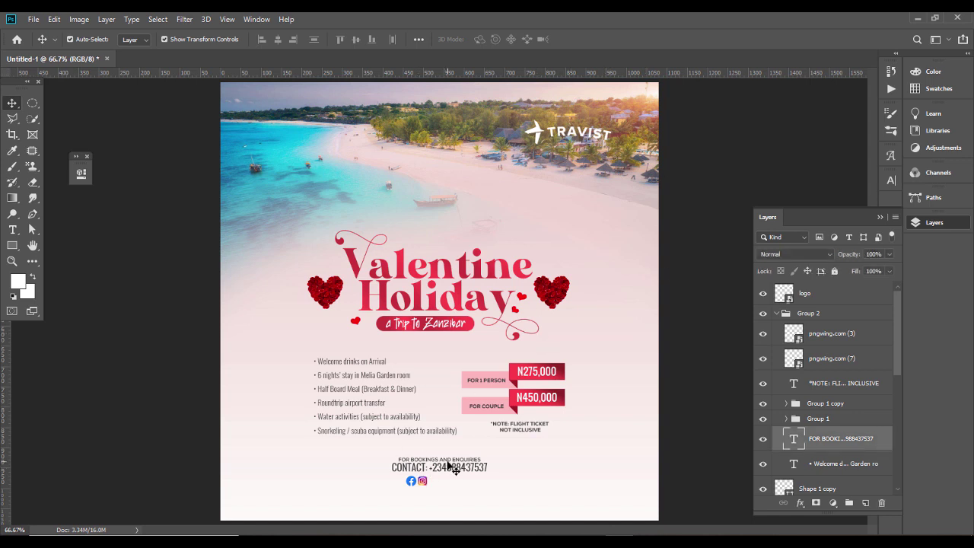
left_click_drag(449, 464, 485, 486)
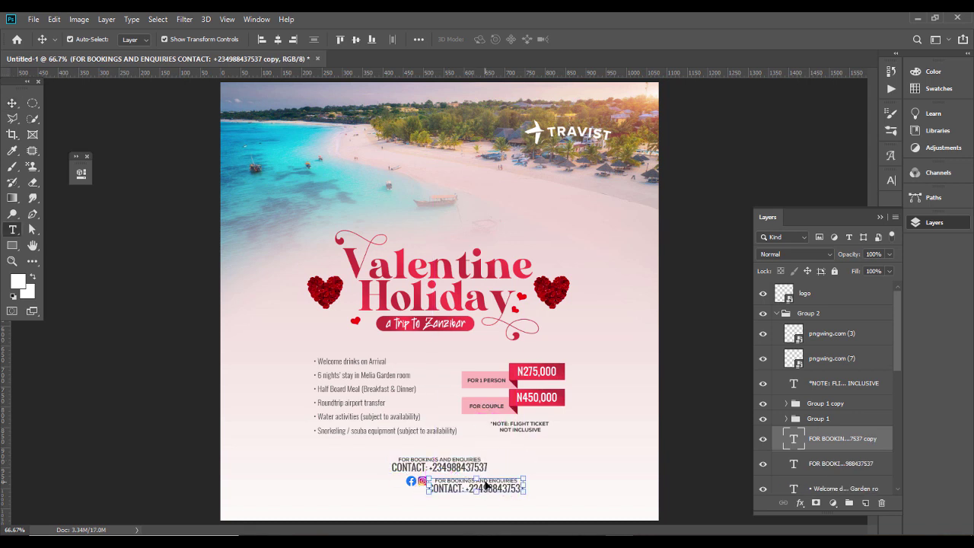
double_click(521, 479)
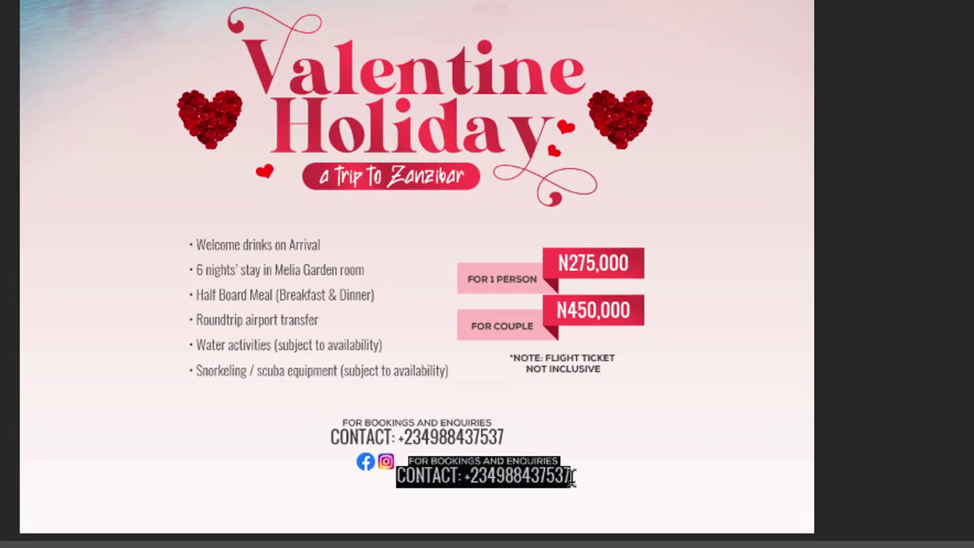
left_click_drag(561, 480, 387, 487)
key("BackSpace")
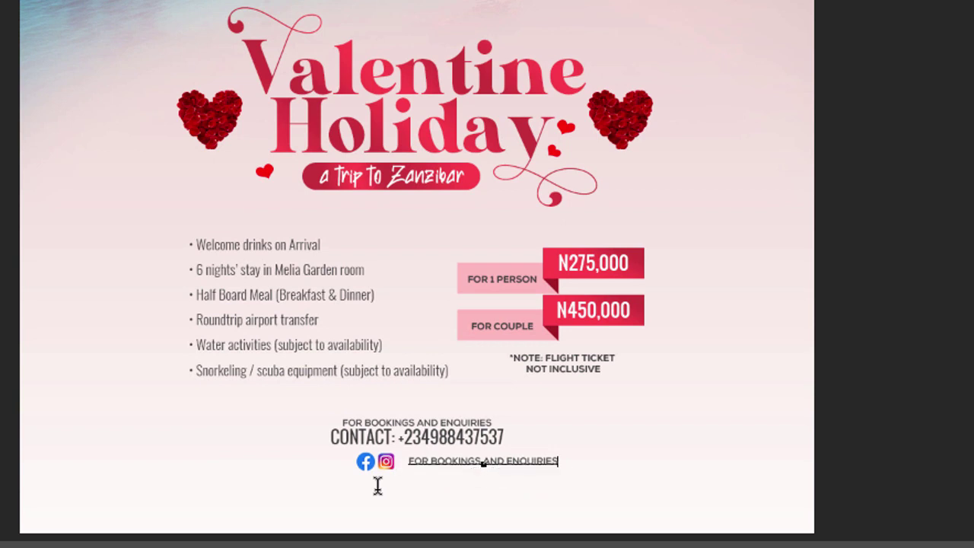
key("ctrl+a")
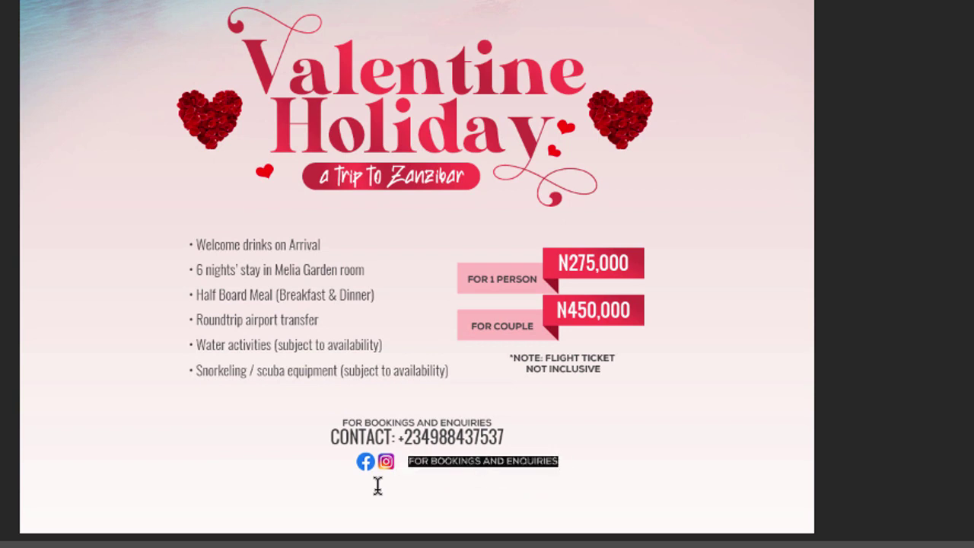
key("BackSpace")
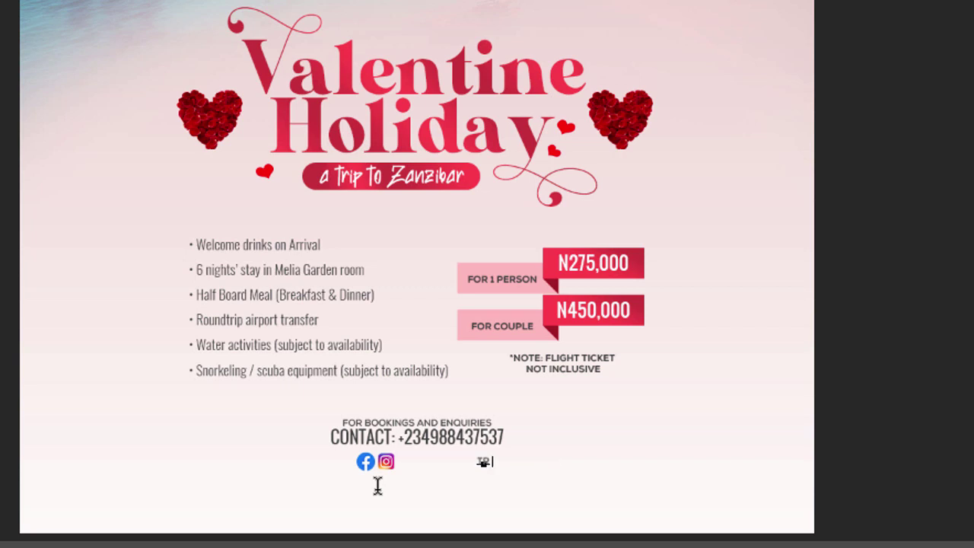
type("TRAVIST")
- Widen the letter spacing of the TRAVIST text, enlarge it slightly and place it right next to the Instagram icon
key("ctrl+a")
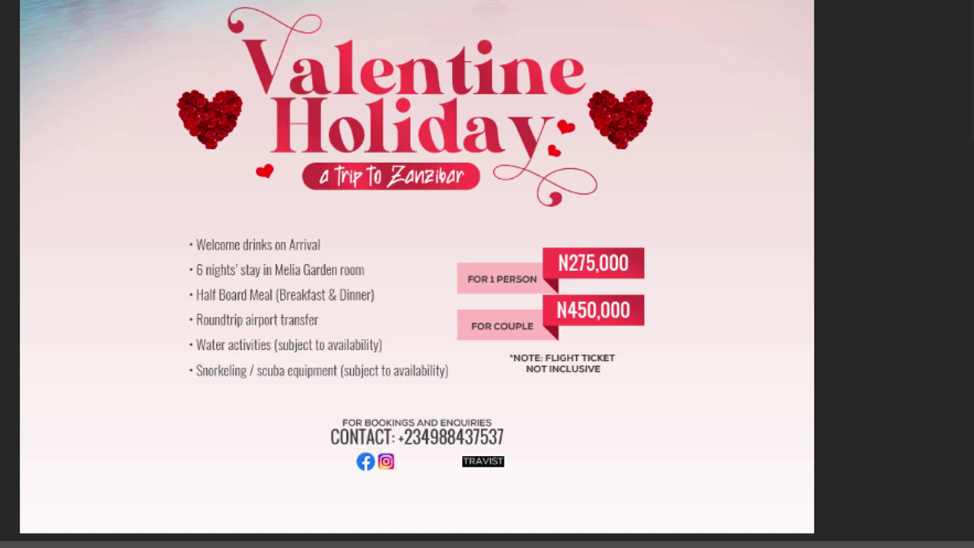
key("alt+Right")
key("alt+Right")
key("alt+Right")
key("alt+Right")
key("alt+Right")
key("ctrl+shift+period")
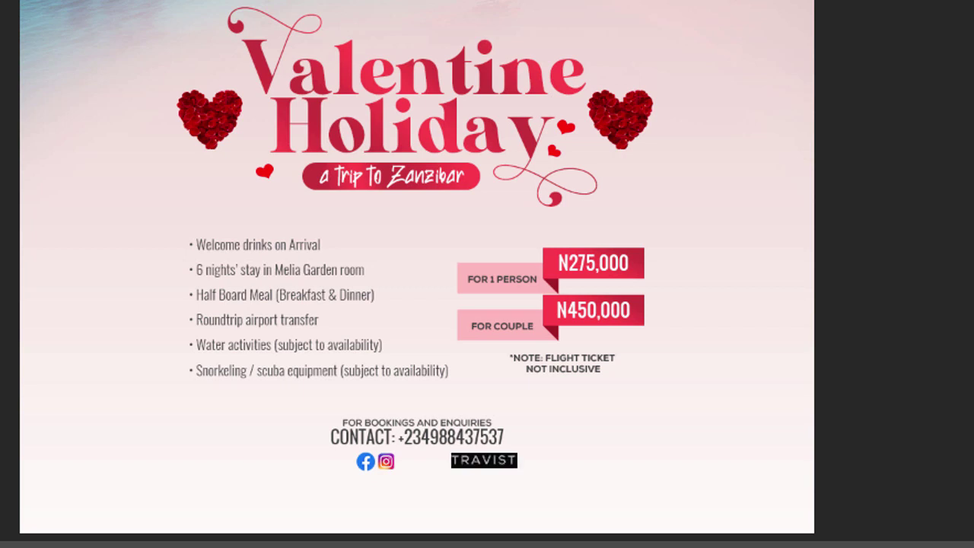
key("ctrl+Return")
left_click_drag(497, 459, 448, 460)
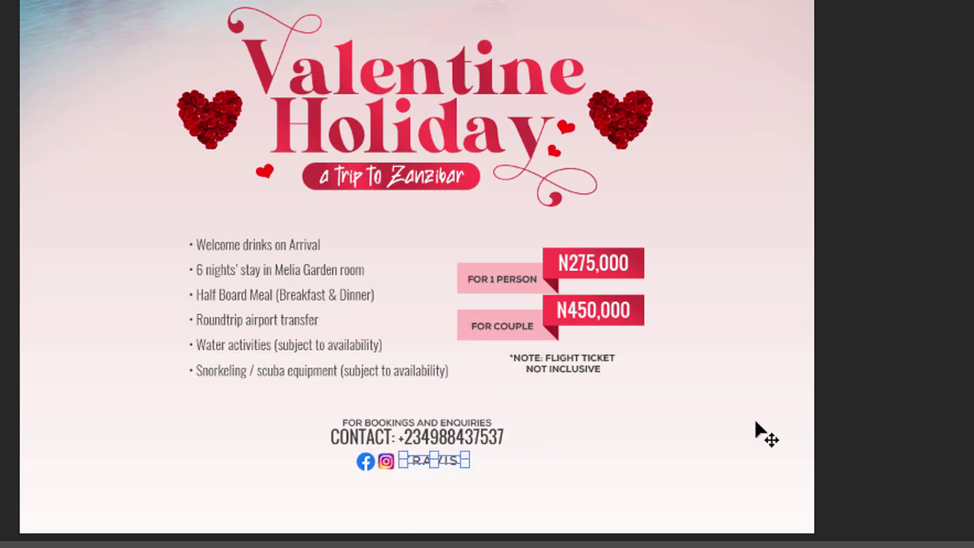
- Scale both social icons down slightly and nudge them right, closer to the TRAVIST text
left_click(364, 461)
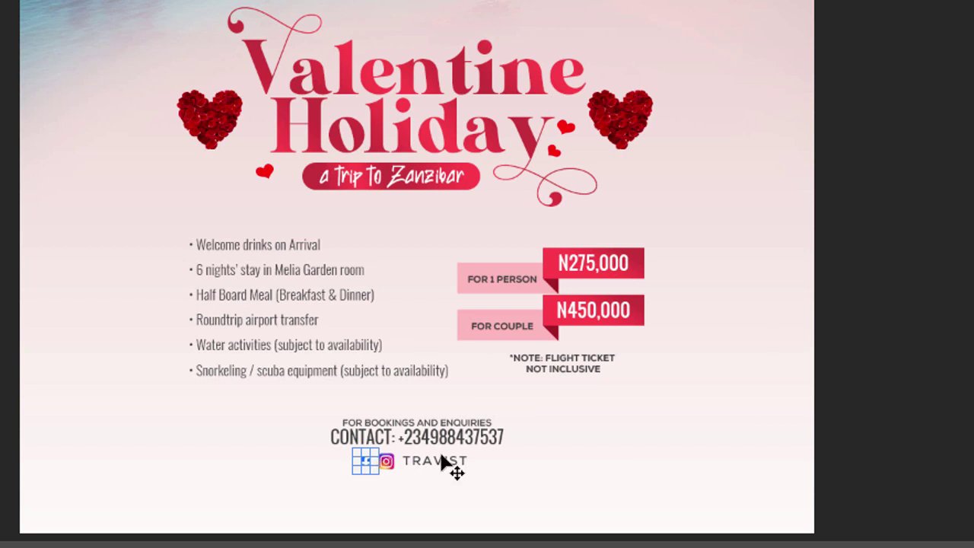
left_click(386, 461, "shift")
left_click_drag(411, 469, 393, 471)
key("shift+Right")
key("shift+Right")
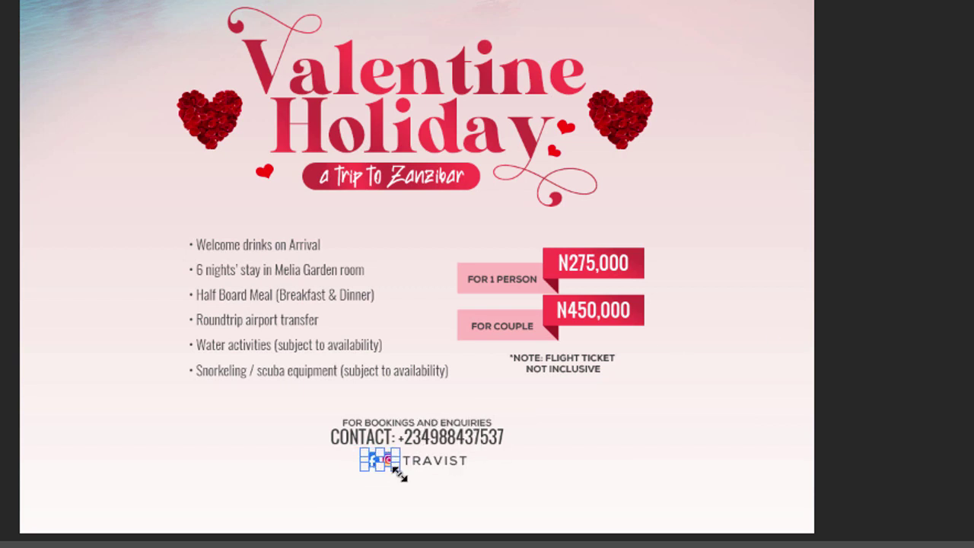
key("Right")
left_click(866, 388)
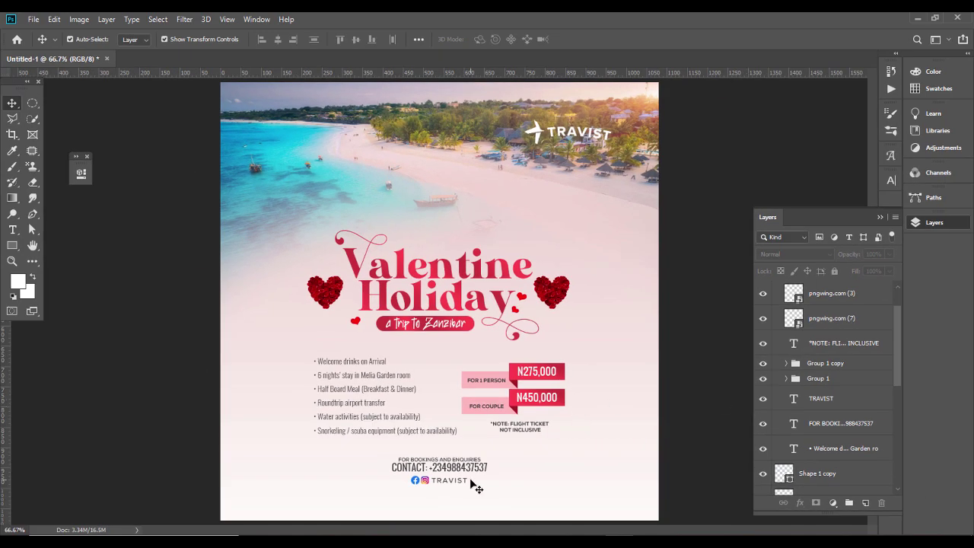
- Move the TRAVIST text and both icon layers out of Group 2 to just below the logo layer, and collapse the group
left_click(458, 482)
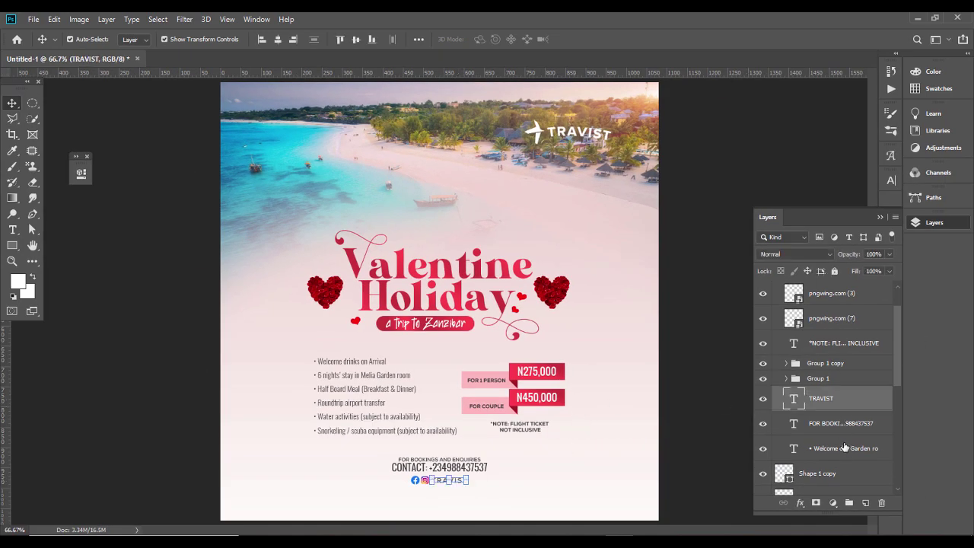
left_click_drag(834, 394, 833, 307)
left_click(829, 378, "shift")
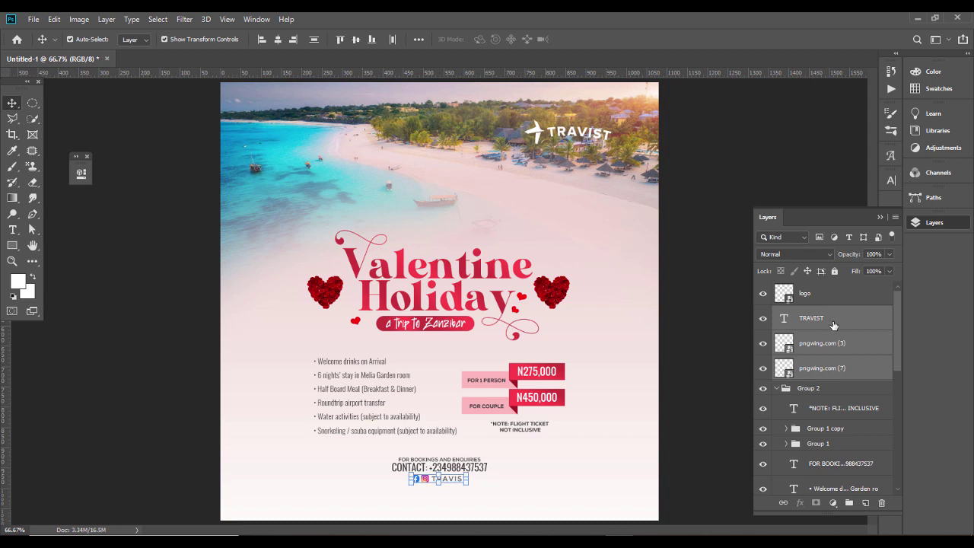
left_click(776, 389)
left_click(811, 389)
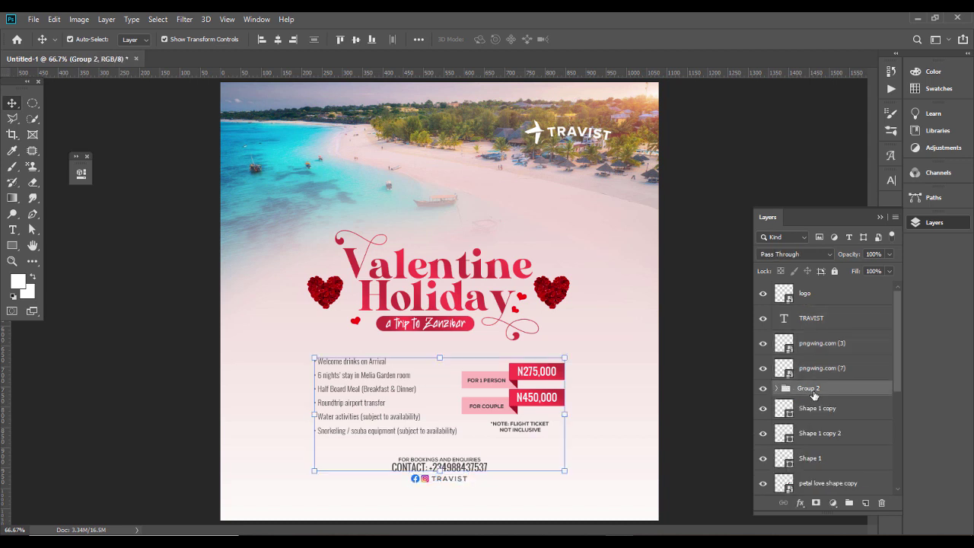
left_click(762, 389)
left_click(762, 388)
- Group the Valentine Holiday heading, the tagline with its rounded rectangle and all heart layers
left_click(833, 411)
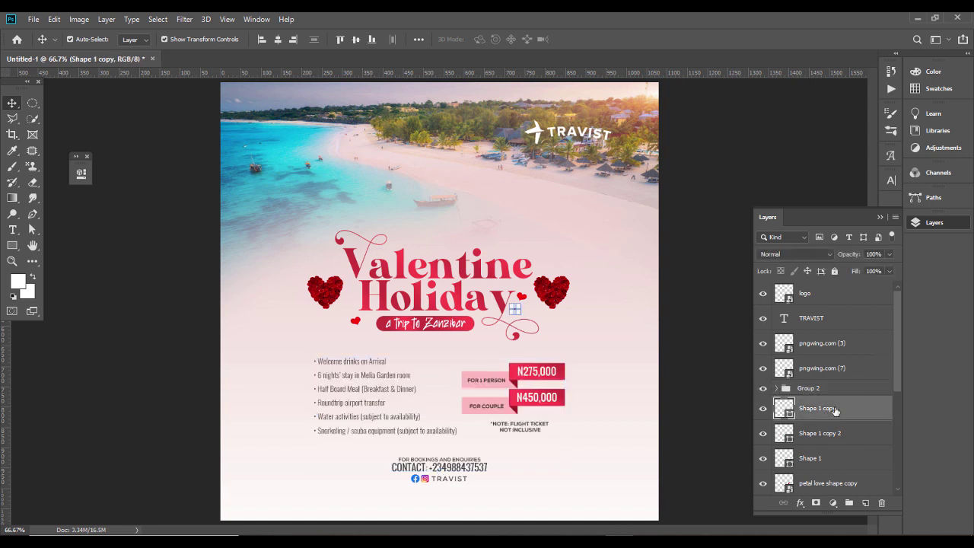
scroll(901, 364, "down", 5)
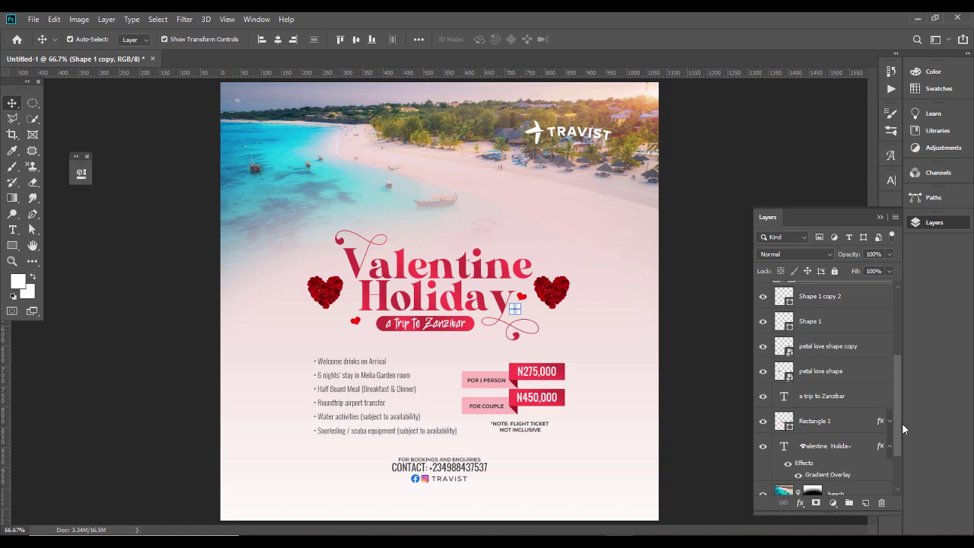
left_click(858, 420, "shift")
key("ctrl+g")
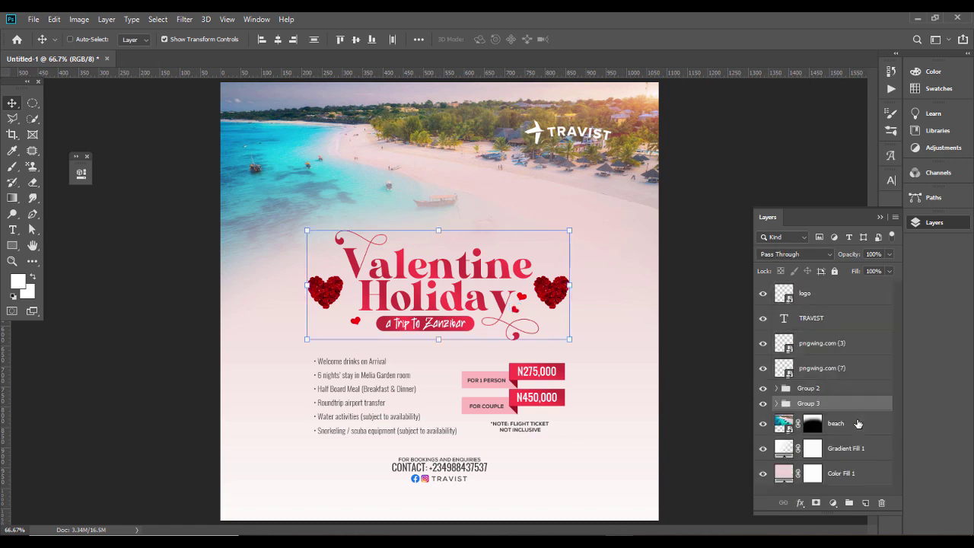
- Group the TRAVIST text with the Facebook and Instagram icon layers
left_click(846, 371)
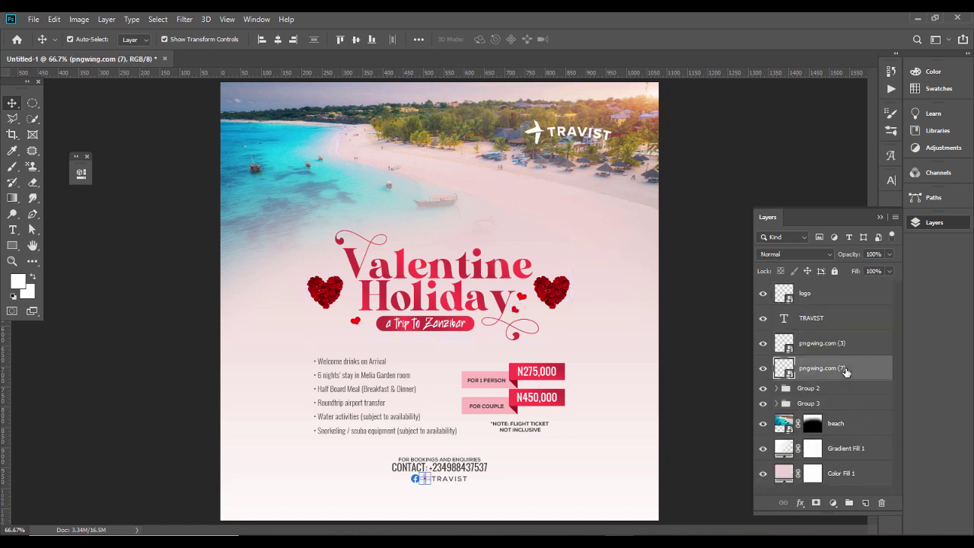
left_click(838, 327, "shift")
key("ctrl+g")
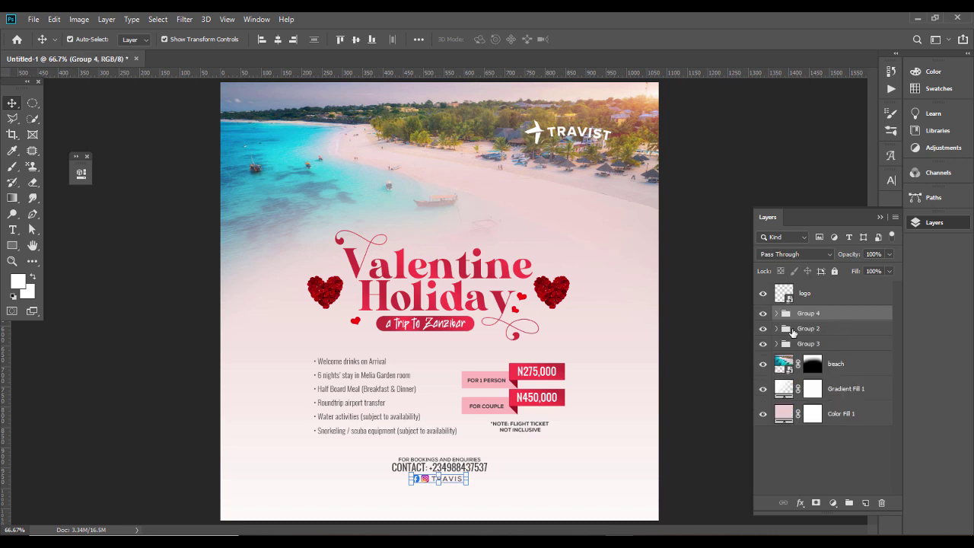
- Skew the heading, package details and social groups together so their right side slants upward
left_click(826, 343, "shift")
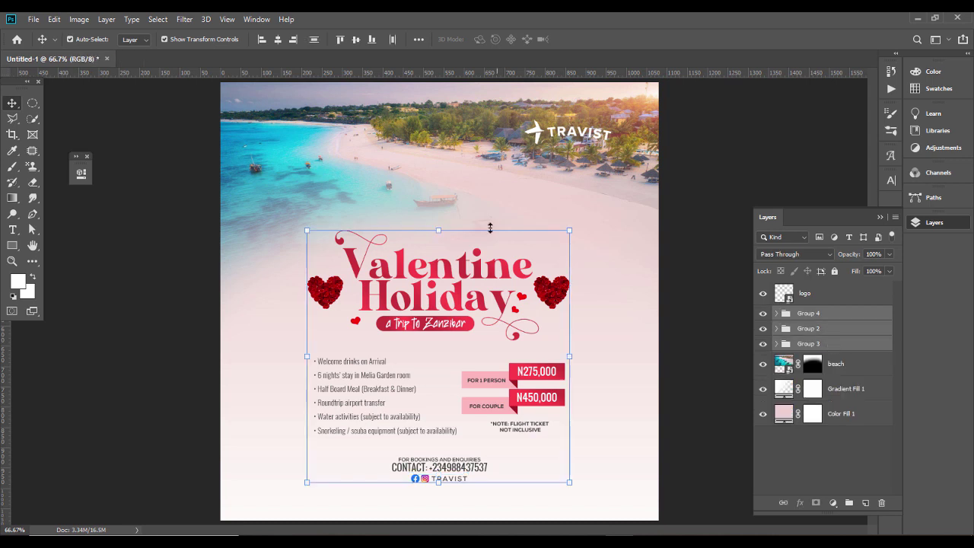
left_click_drag(442, 229, 444, 239)
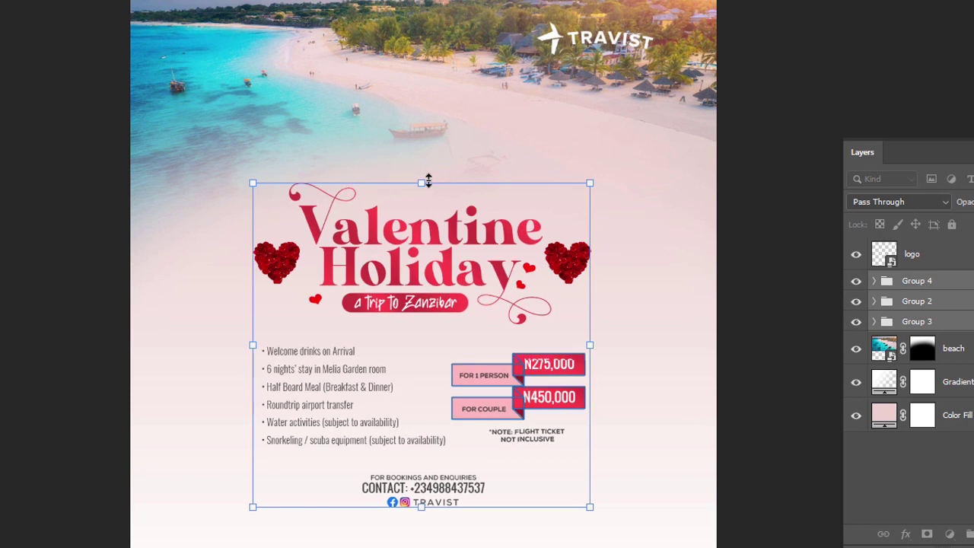
right_click(469, 269)
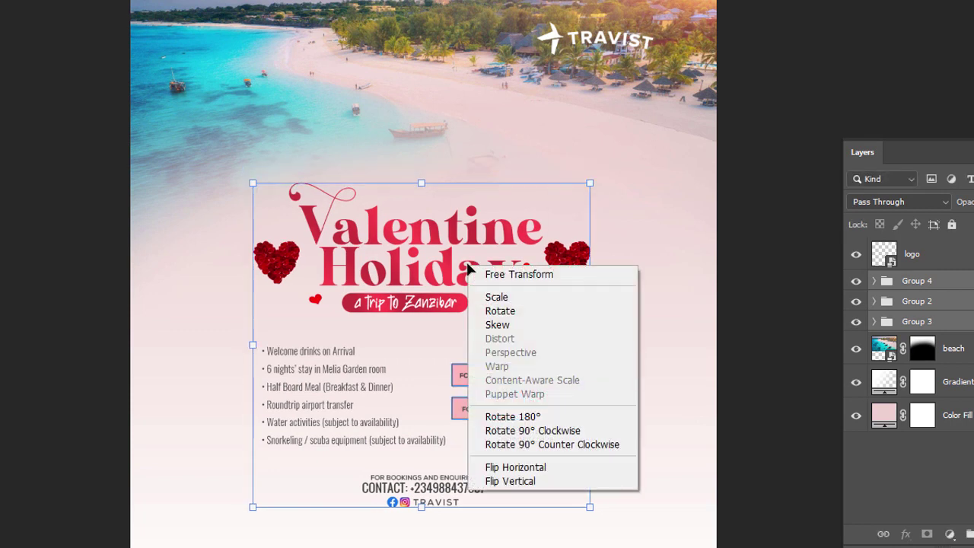
left_click(512, 325)
left_click_drag(594, 348, 602, 319)
key("Return")
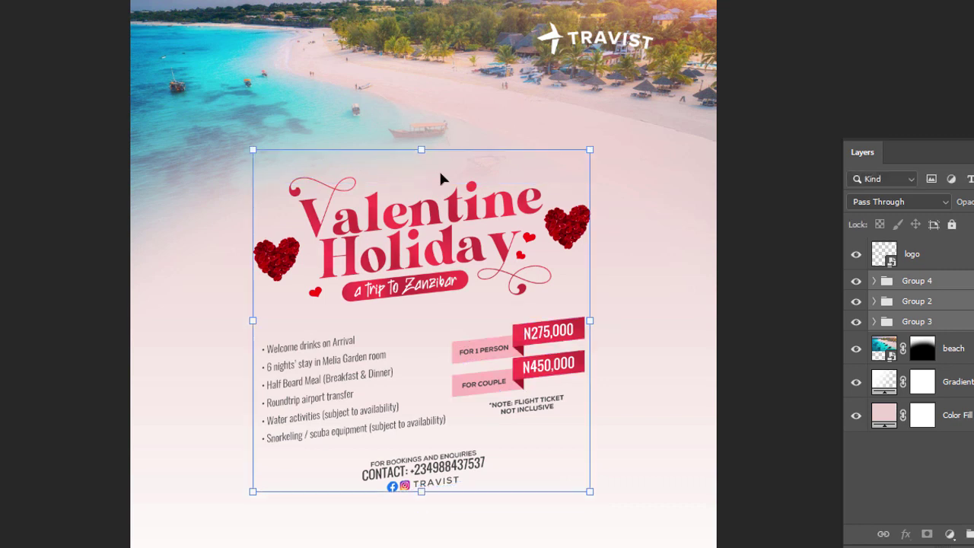
- Combine the three skewed groups into one group and centre it horizontally on the canvas
key("ctrl+g")
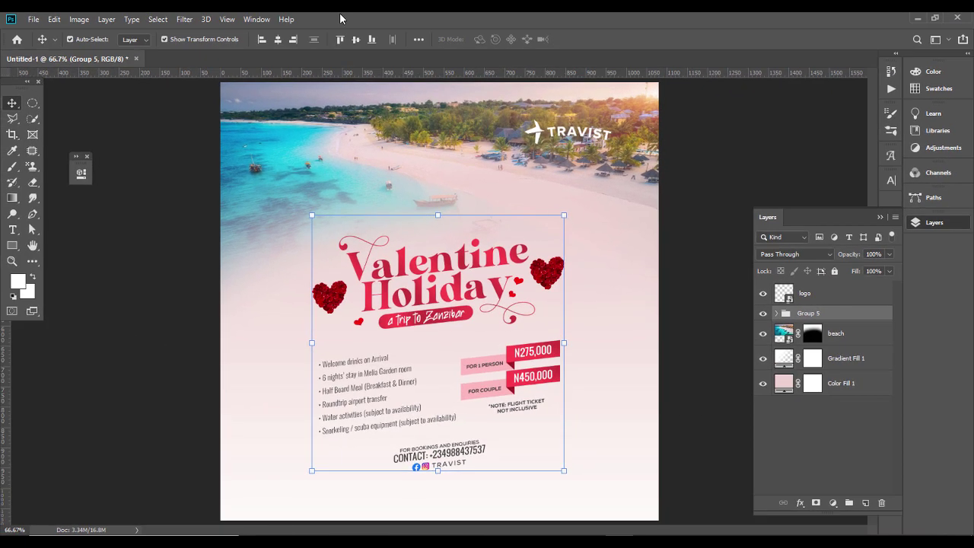
left_click(278, 39)
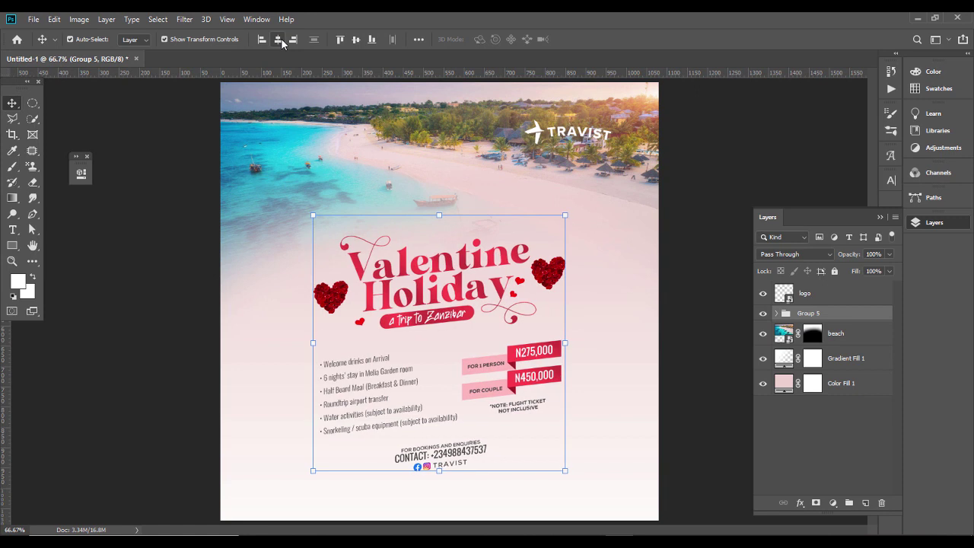
left_click(691, 382)
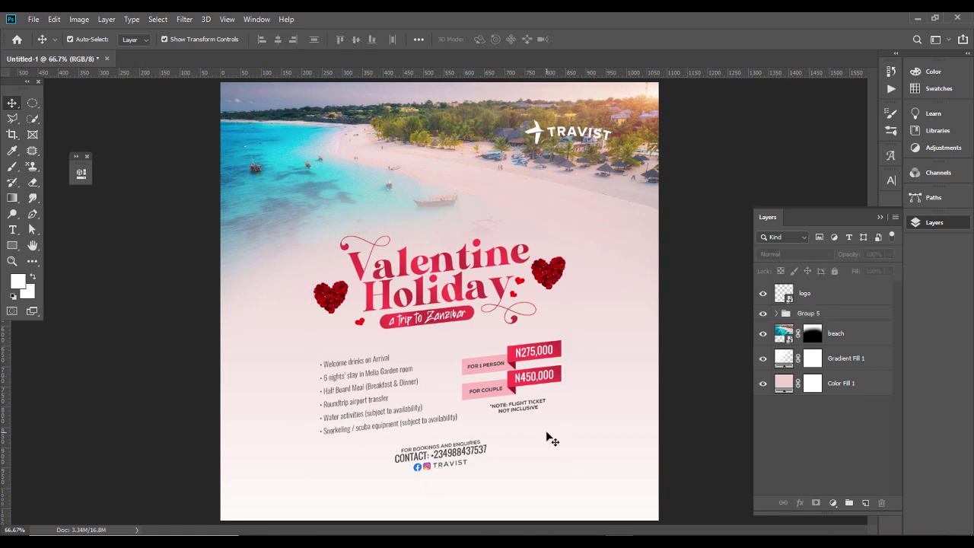
- Place the petals image from the asset files in the design as the topmost layer, spanning the canvas width
key("alt+Tab")
key("Right")
key("Right")
left_click_drag(352, 182, 516, 483)
left_click_drag(575, 542, 354, 434)
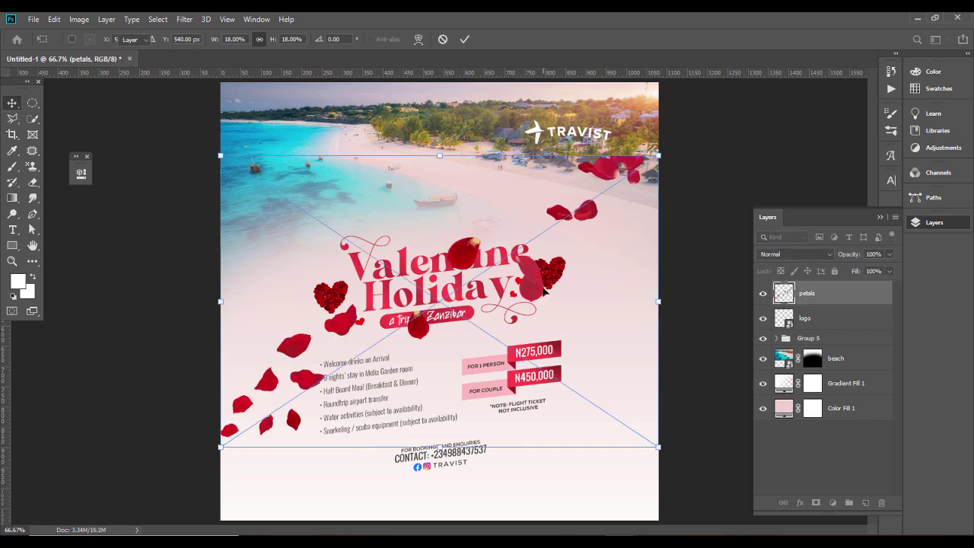
key("Return")
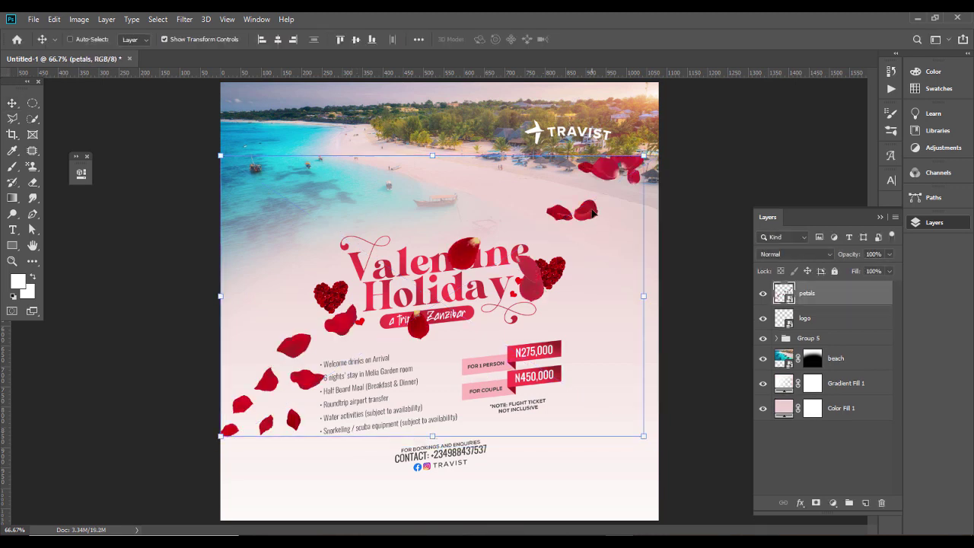
- Try the petals image flipped horizontally and return it to its original orientation
key("ctrl+t")
right_click(593, 213)
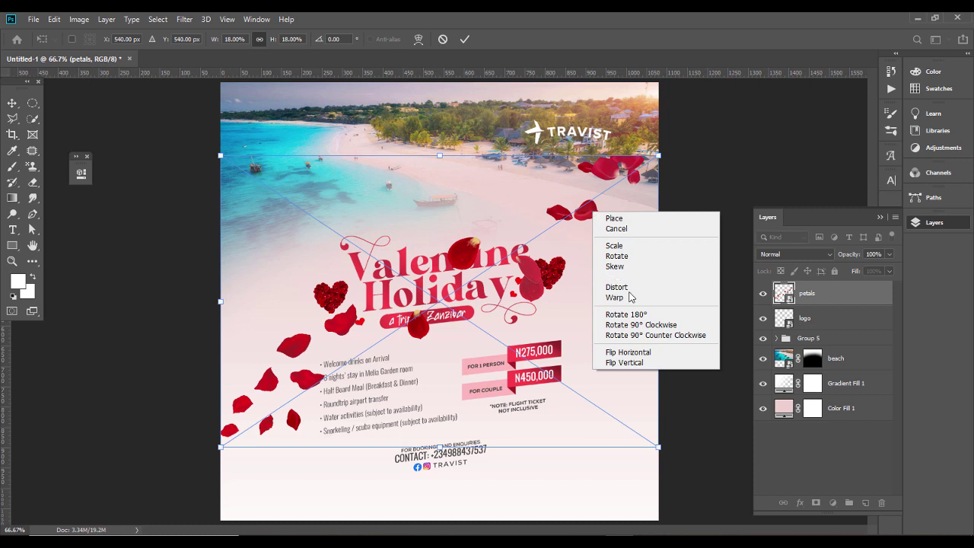
left_click(640, 352)
key("Return")
key("ctrl+t")
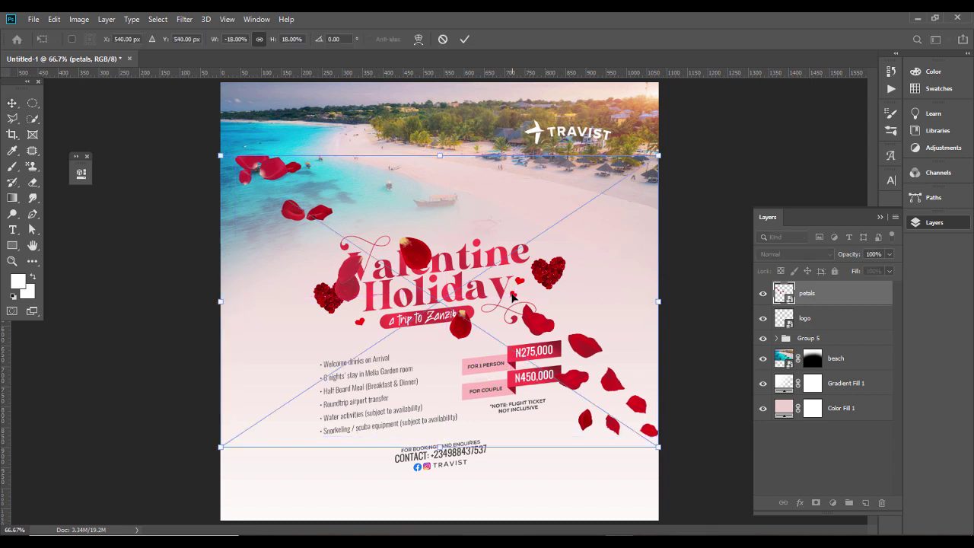
right_click(512, 296)
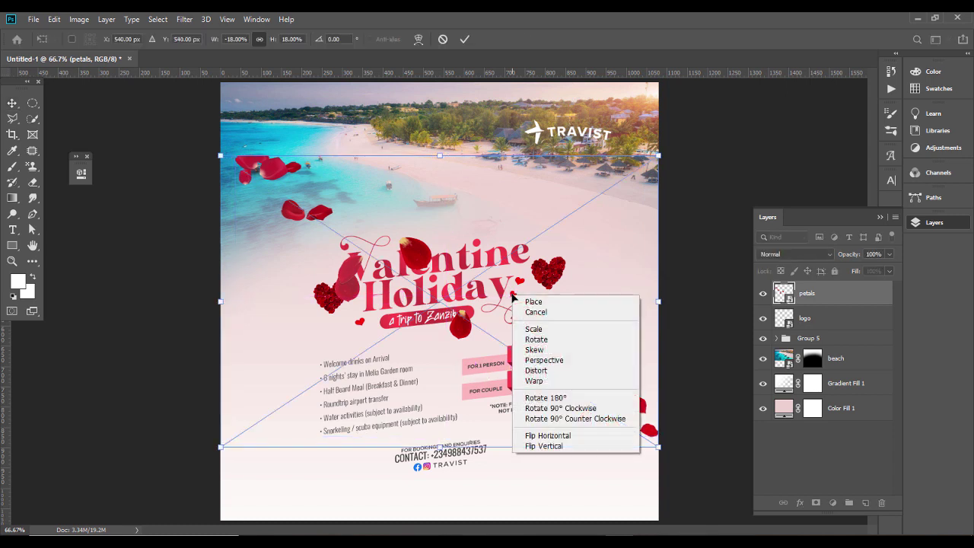
left_click(553, 438)
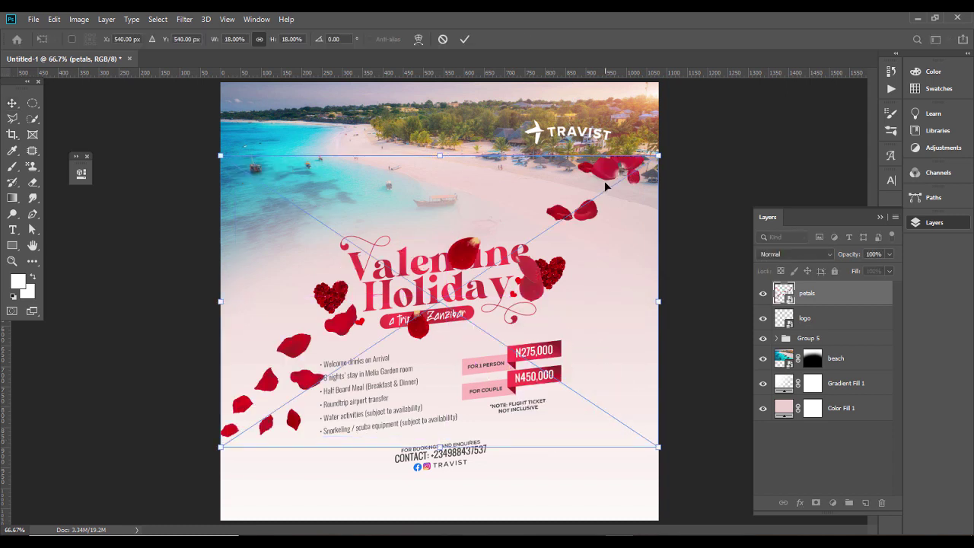
key("Return")
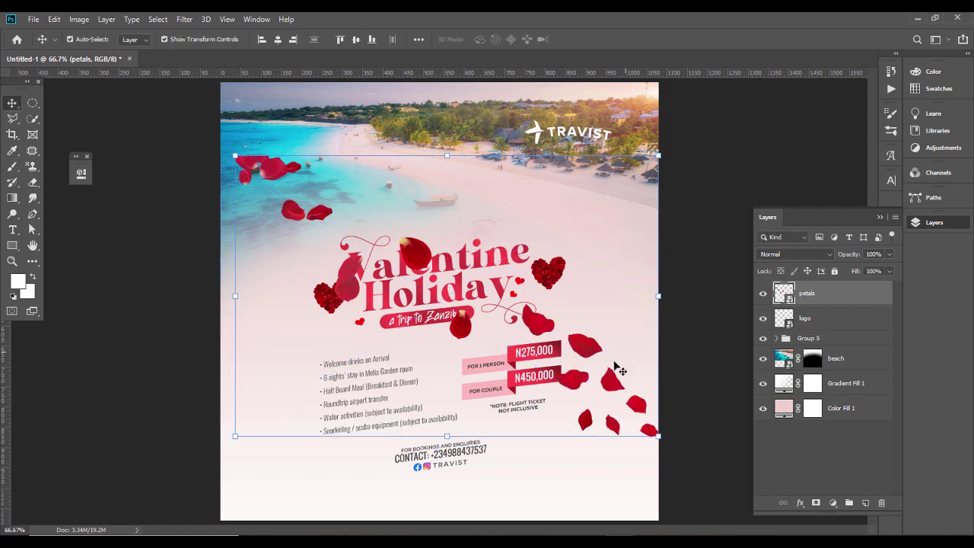
right_click(601, 383)
left_click(586, 375)
key("ctrl+t")
right_click(586, 375)
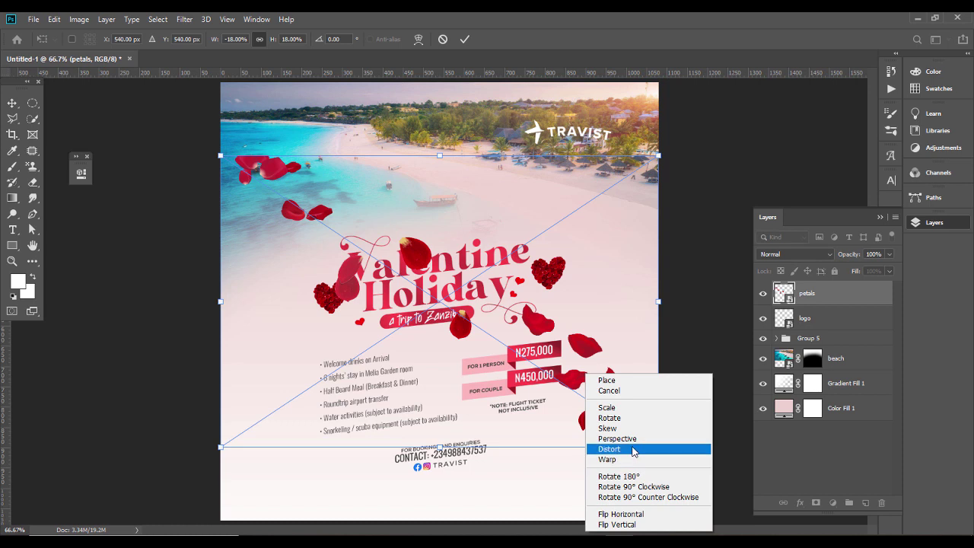
left_click(628, 513)
- Rotate the petals to about 144° and move them to the poster's lower-left corner, clear of the package list
left_click_drag(536, 241, 480, 324)
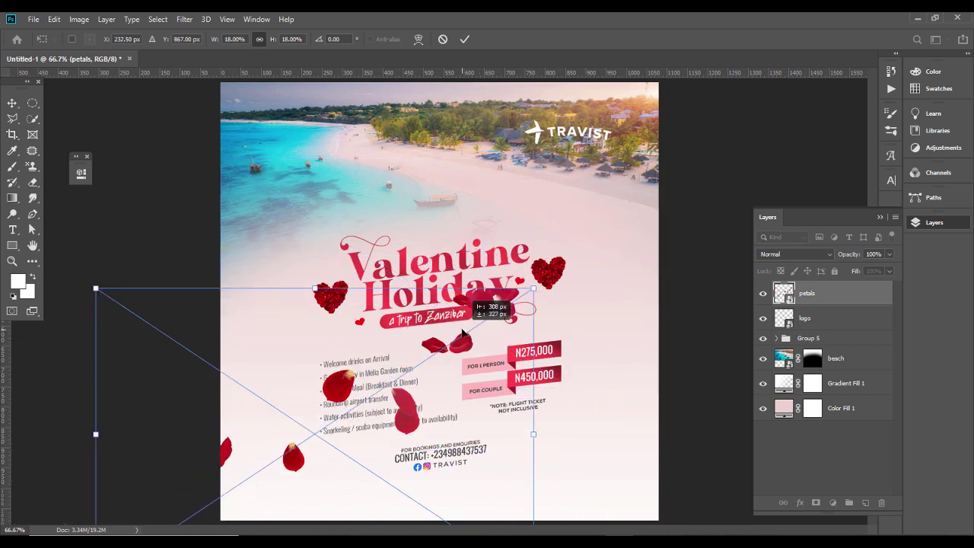
left_click_drag(323, 274, 363, 465)
key("Return")
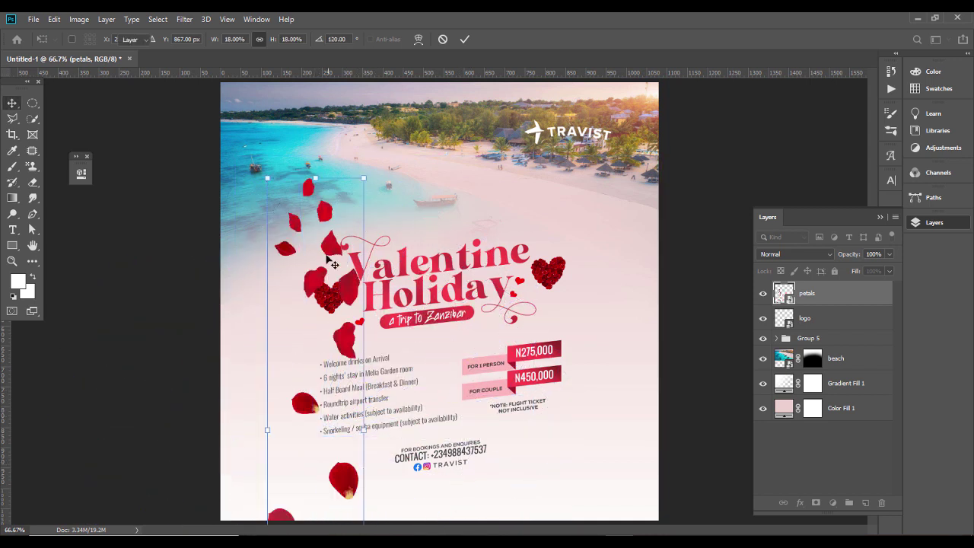
left_click_drag(327, 244, 261, 472)
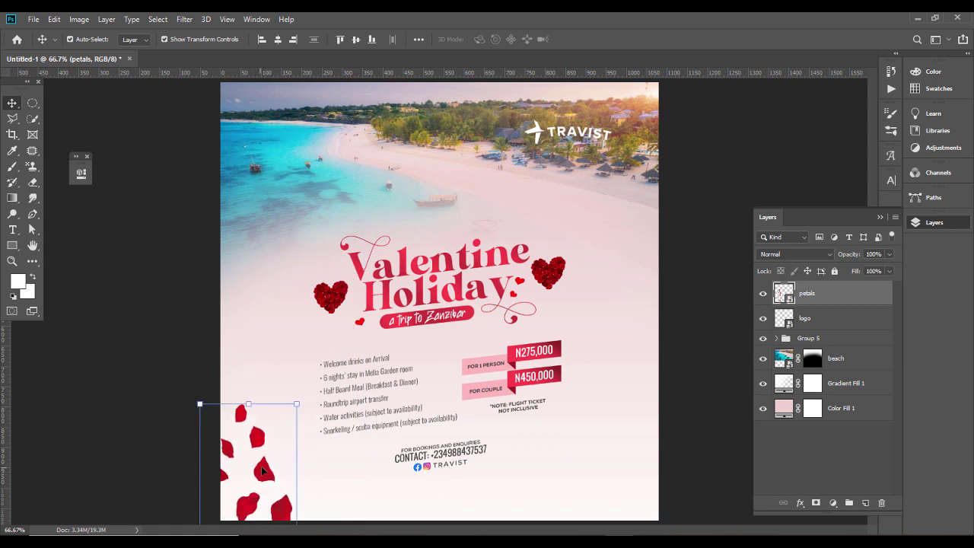
left_click_drag(305, 391, 255, 478)
key("Return")
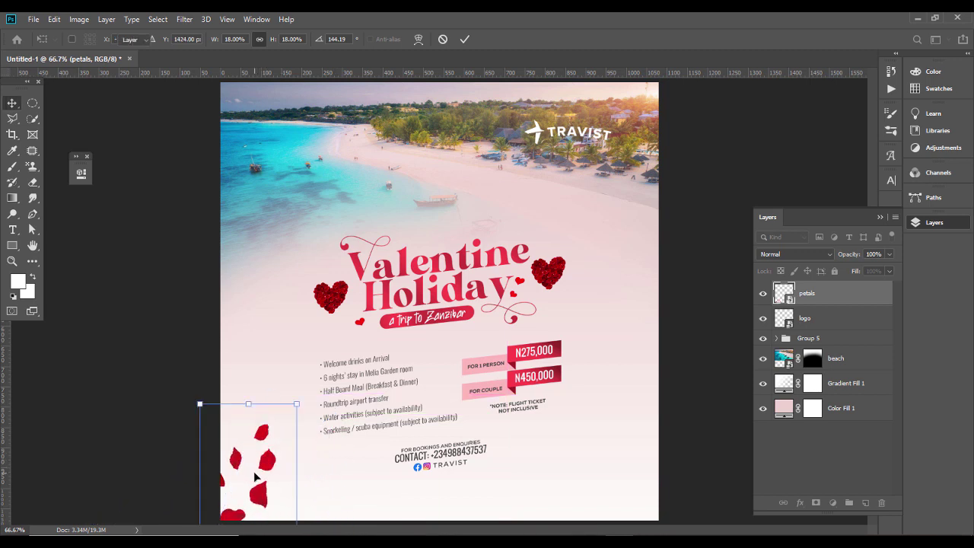
- Add a layer mask to the petals layer, erase the small inner petal with the Eraser in Block mode, and undo the last extra erase
left_click(816, 502)
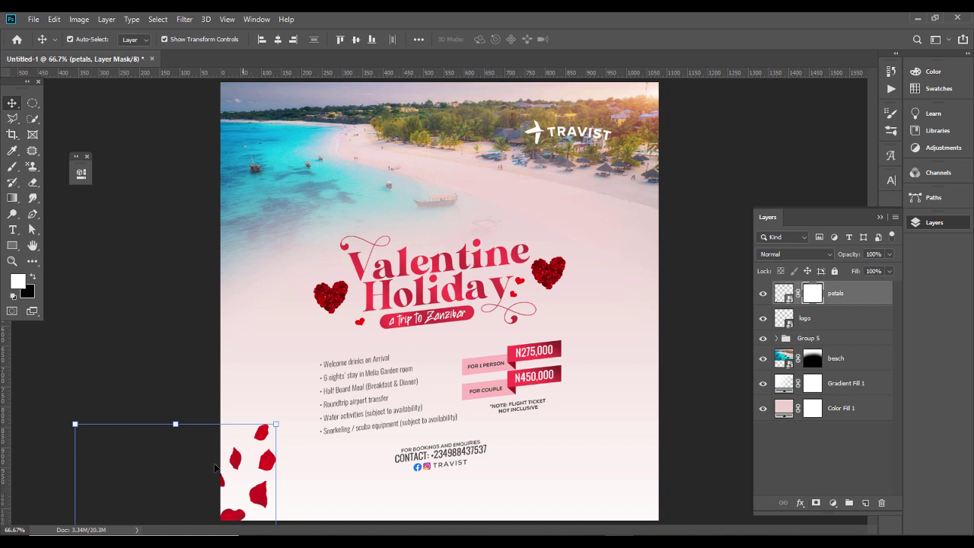
left_click(33, 182)
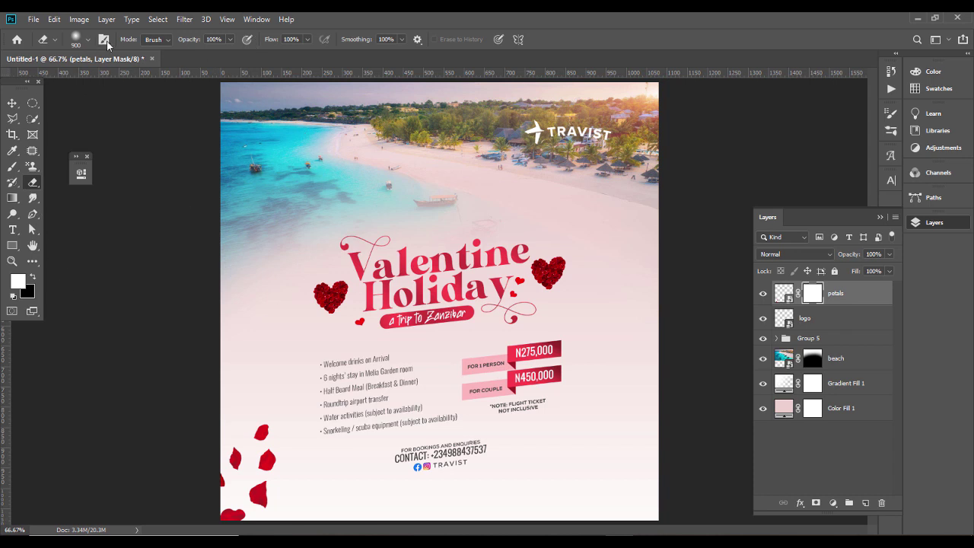
left_click(156, 39)
left_click(156, 68)
mouse_move(236, 455)
left_mouse_down()
mouse_move(228, 444)
mouse_move(238, 467)
left_mouse_up()
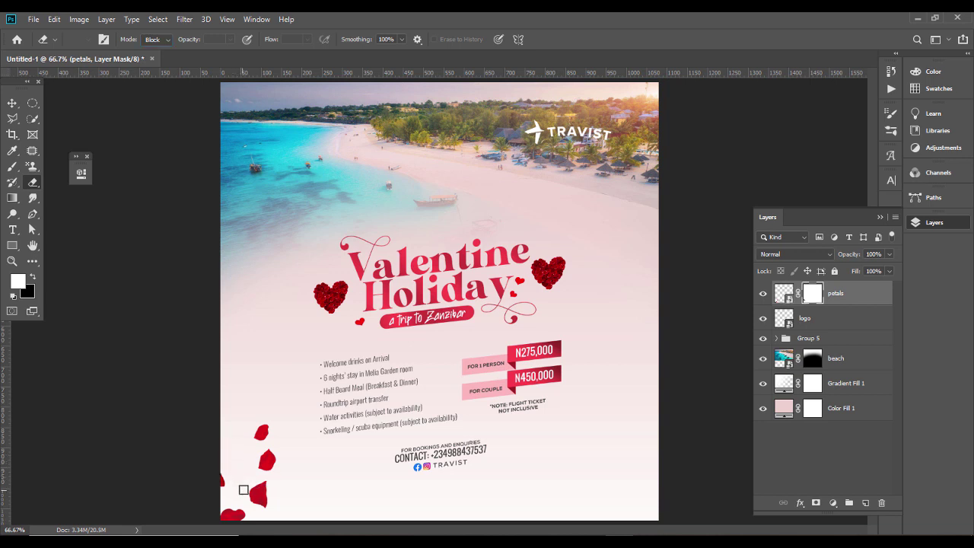
mouse_move(258, 491)
left_mouse_down()
mouse_move(257, 502)
mouse_move(267, 485)
mouse_move(270, 512)
left_mouse_up()
key("ctrl+z")
- Shift the petals in the lower-left corner about 50 px right and 48 px down
left_click(12, 103)
mouse_move(267, 468)
left_mouse_down()
mouse_move(252, 454)
mouse_move(253, 465)
mouse_move(268, 464)
left_mouse_up()
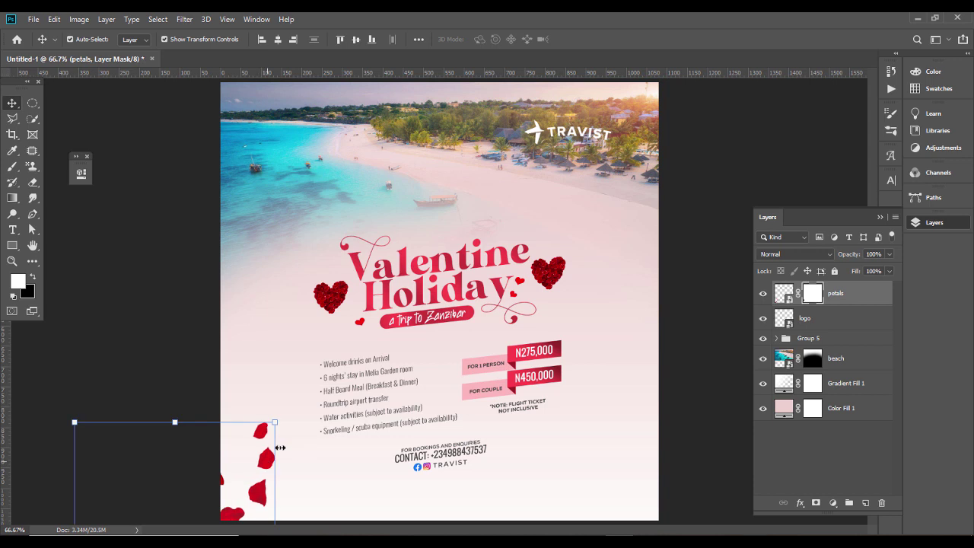
left_click_drag(283, 414, 302, 432)
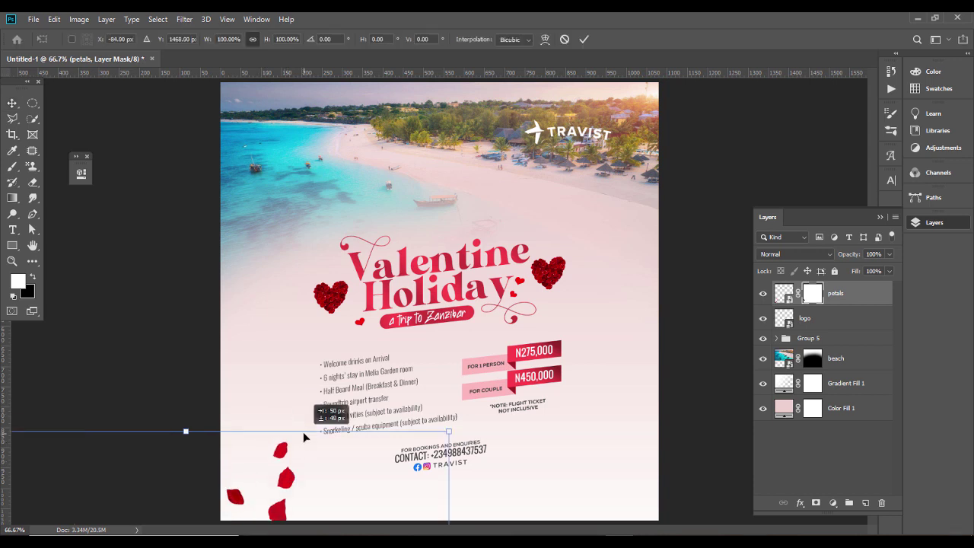
key("Return")
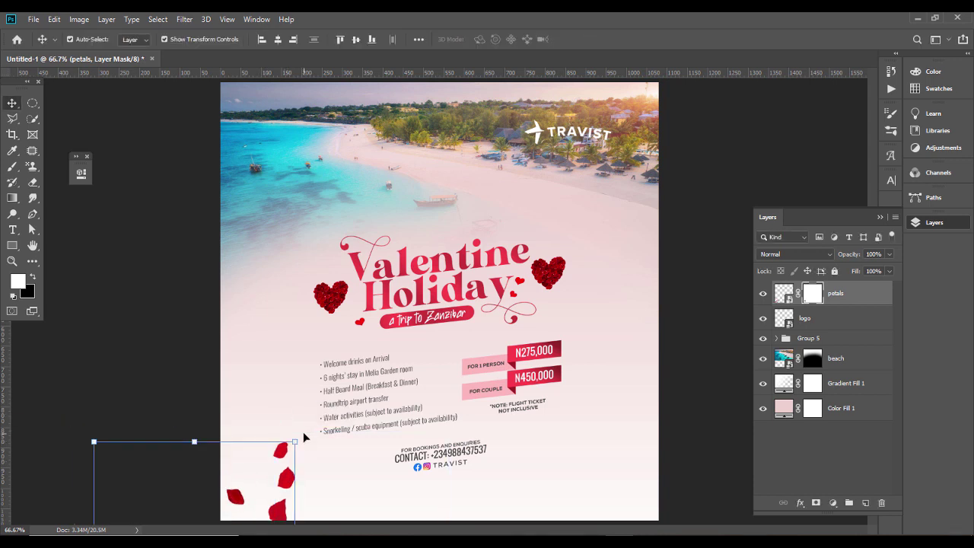
- Duplicate the petals layer and place the copy in the poster's lower-right corner, below the price ribbons
key("ctrl+j")
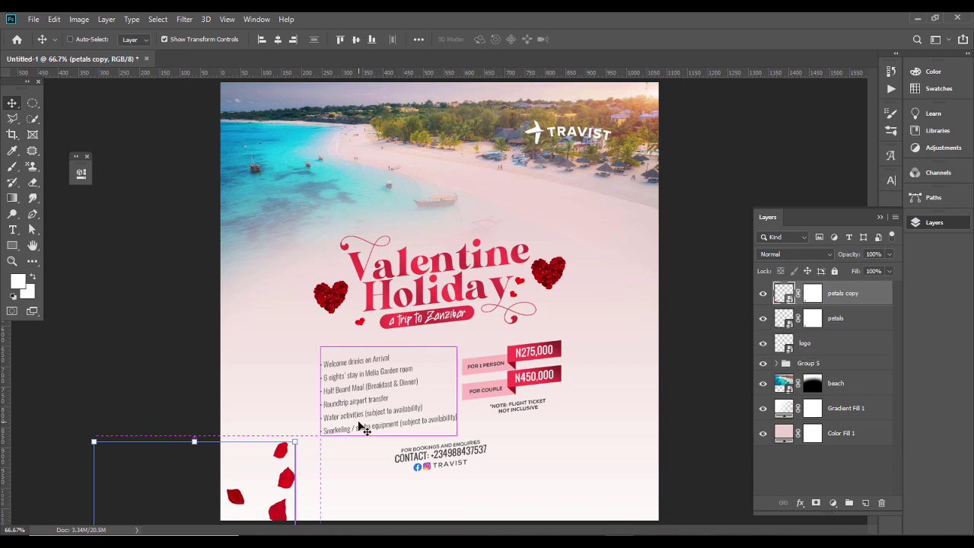
left_click_drag(297, 469, 675, 430)
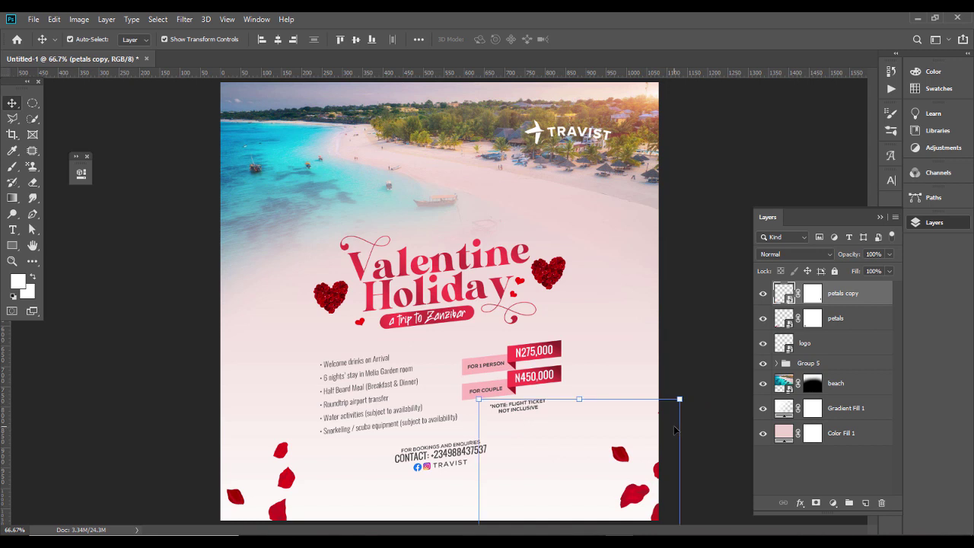
left_click(703, 431)
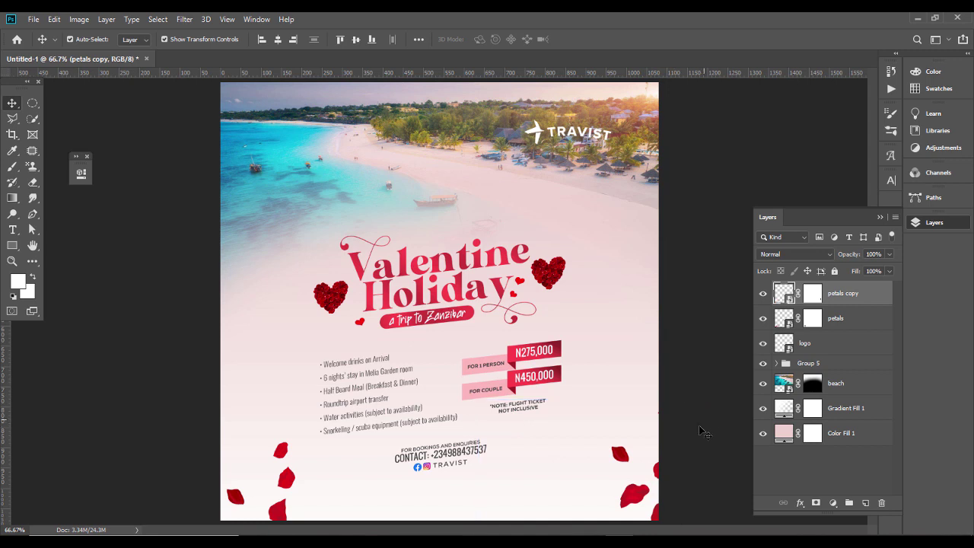
left_click_drag(635, 486, 617, 466)
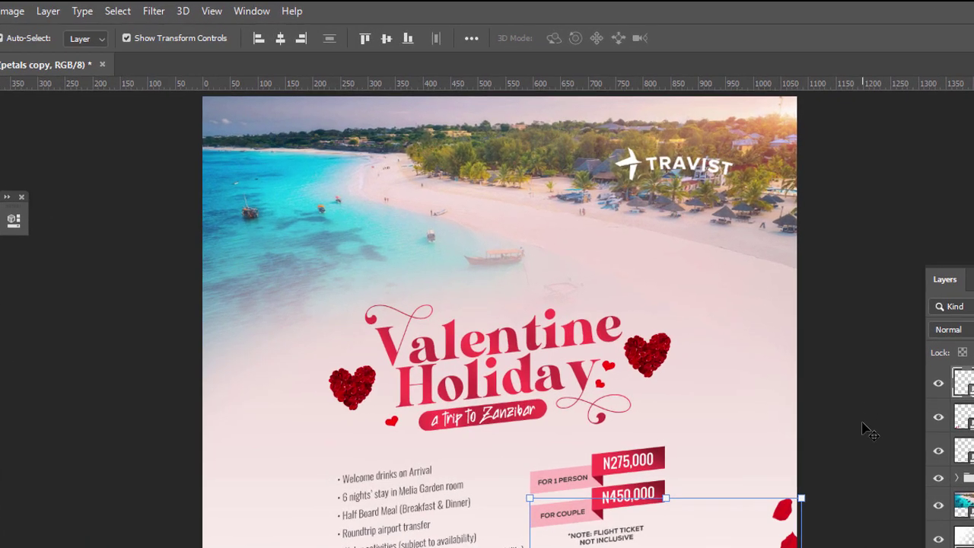
- Apply a Motion Blur with a distance of 32 pixels to the petals copy and select its layer mask
left_click(149, 13)
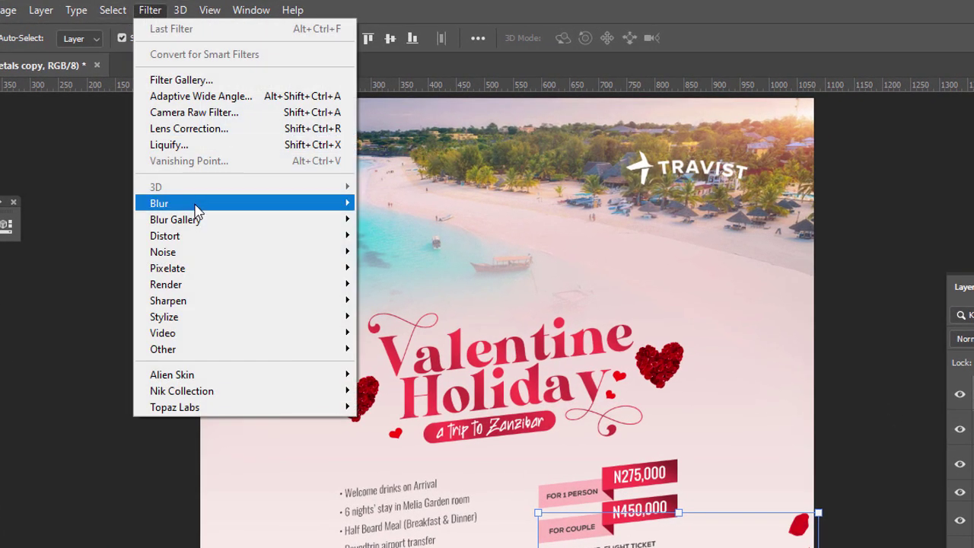
mouse_move(196, 205)
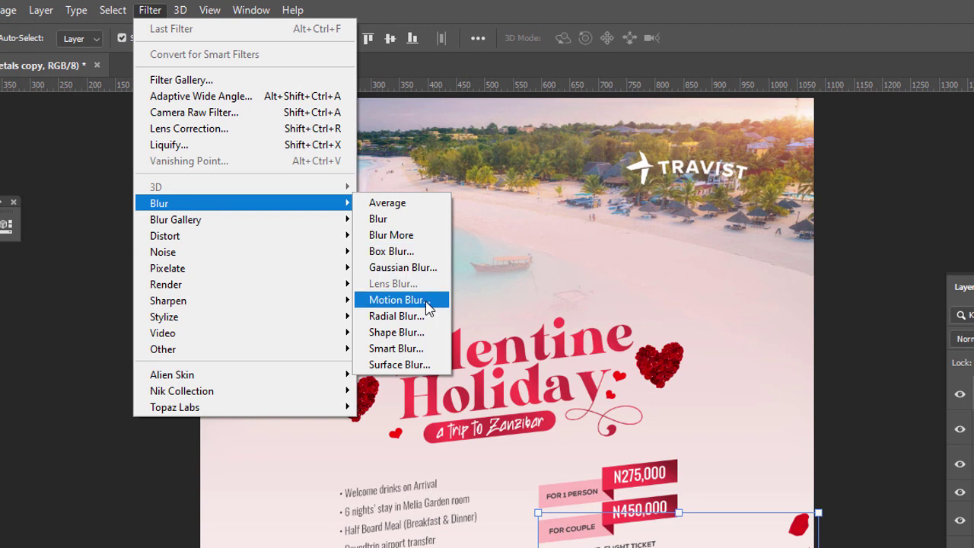
left_click(396, 299)
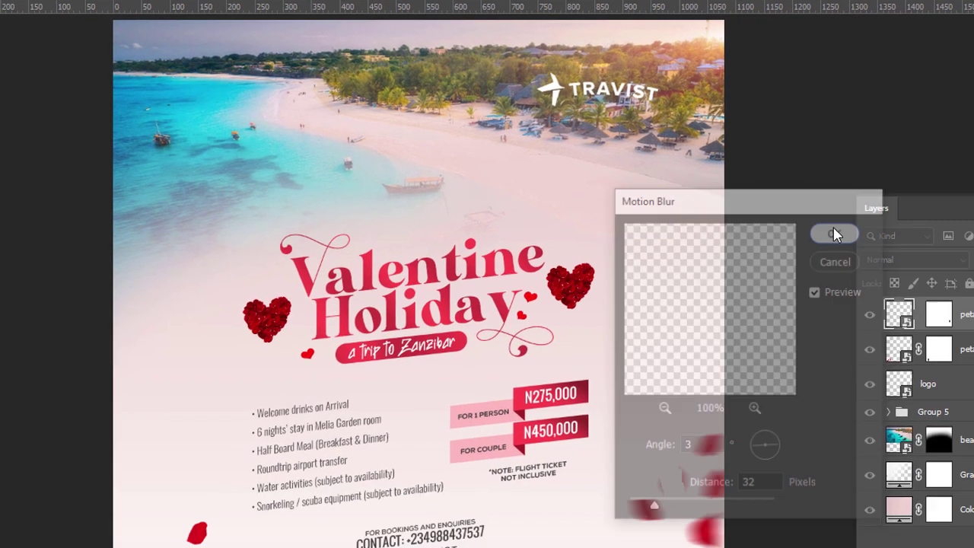
left_click(926, 307)
left_click(827, 221)
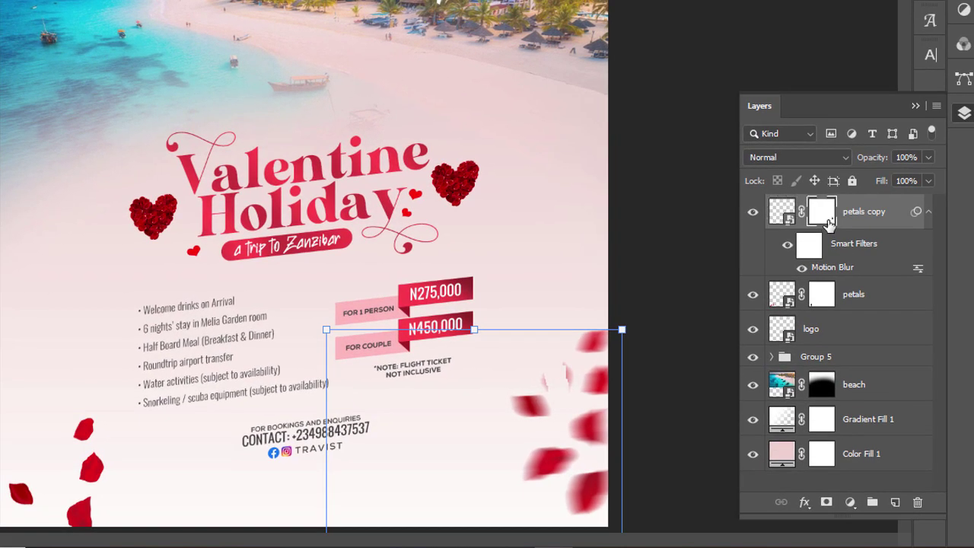
- Erase the Motion Blur on the petals copy's smart filter mask over the innermost petal and the middle petal at the poster's edge
left_click(800, 250)
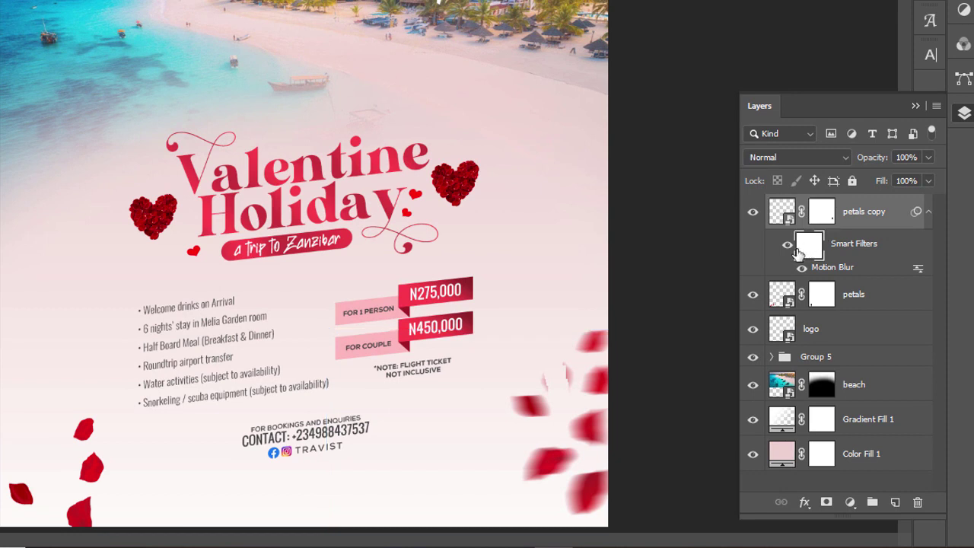
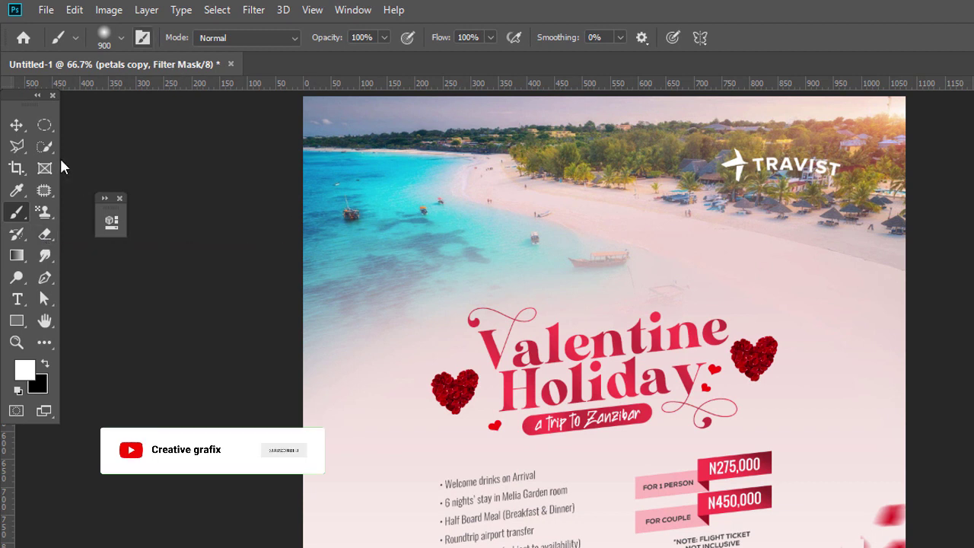
left_click(45, 234)
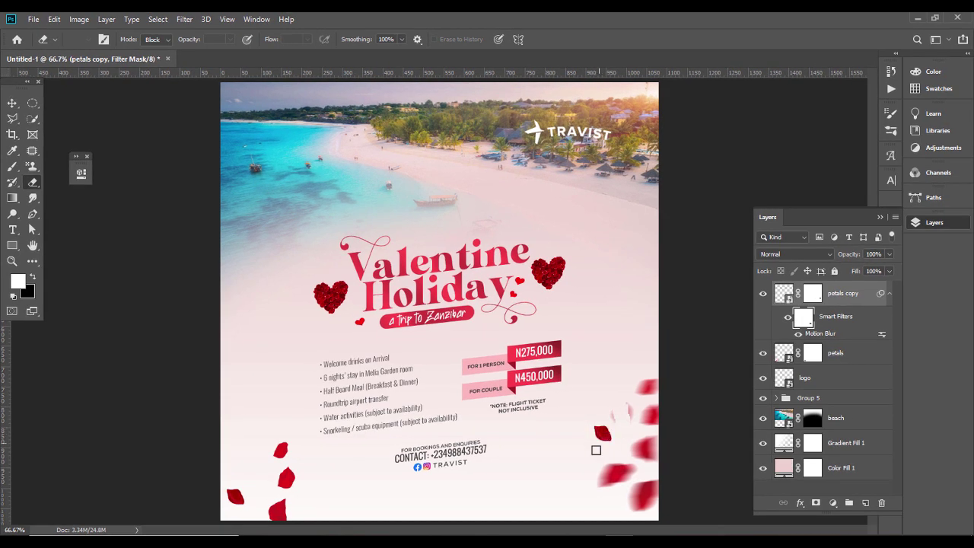
mouse_move(642, 443)
left_mouse_down()
mouse_move(650, 456)
mouse_move(630, 443)
mouse_move(653, 454)
left_mouse_up()
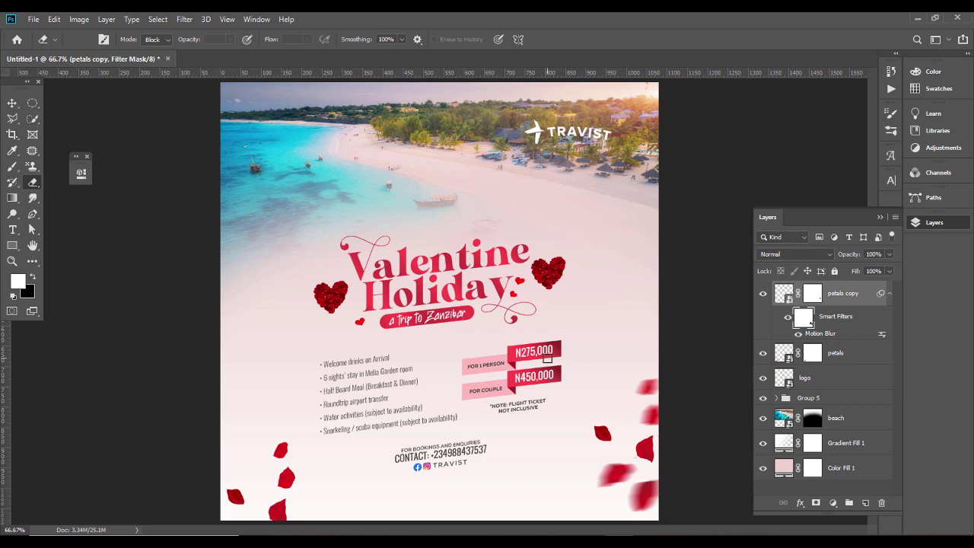
- Find the bookings and enquiries contact text inside Group 2 and move its layer out to just above Group 5
key("ctrl+minus")
key("v")
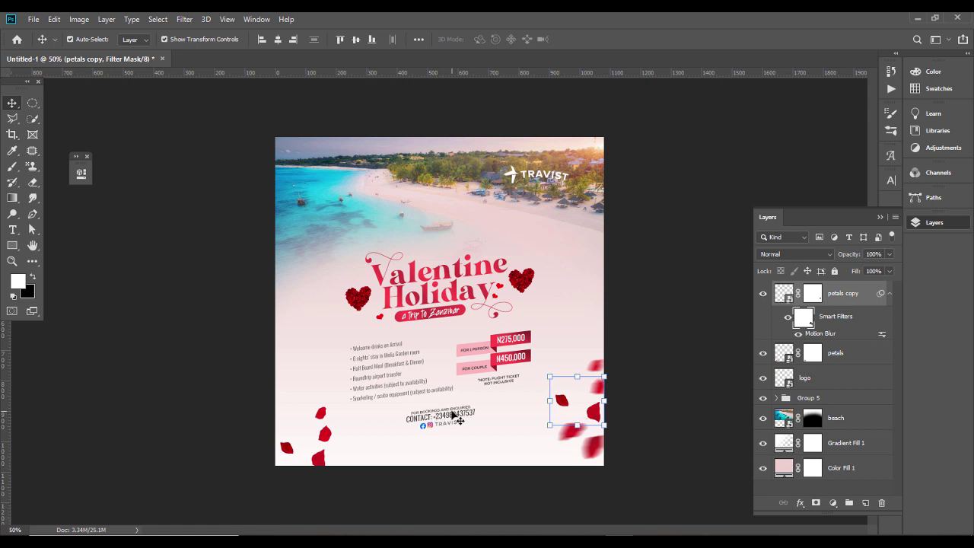
left_click(835, 351)
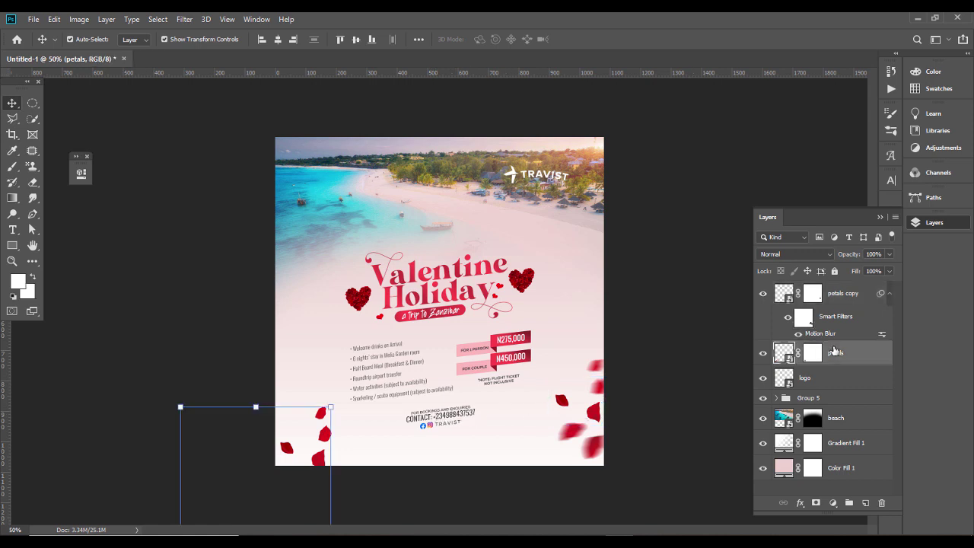
left_click(820, 401)
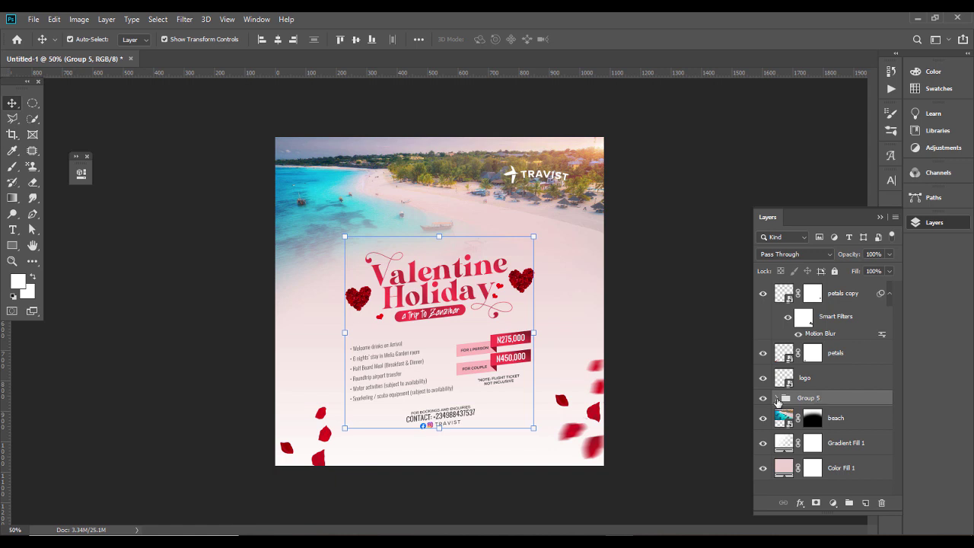
left_click(777, 398)
left_click(832, 414)
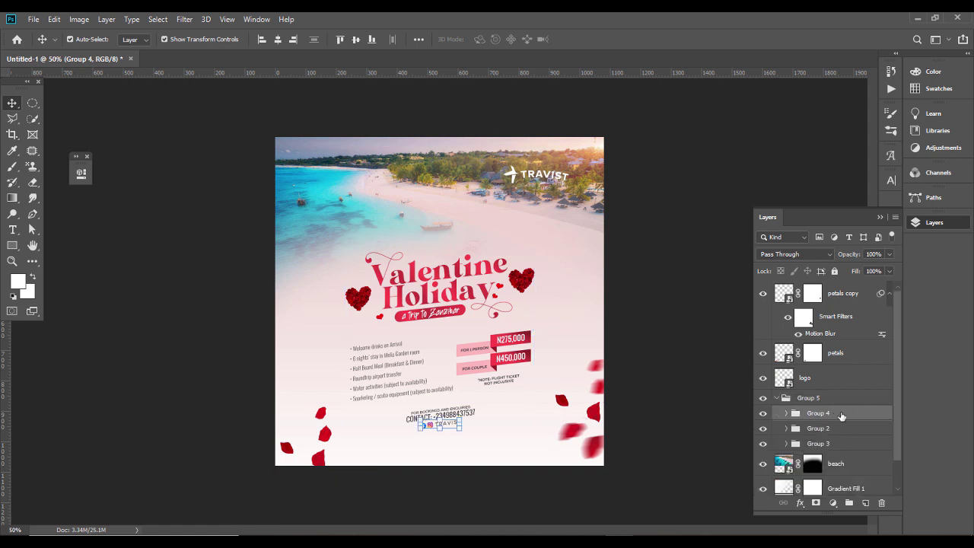
left_click(814, 431)
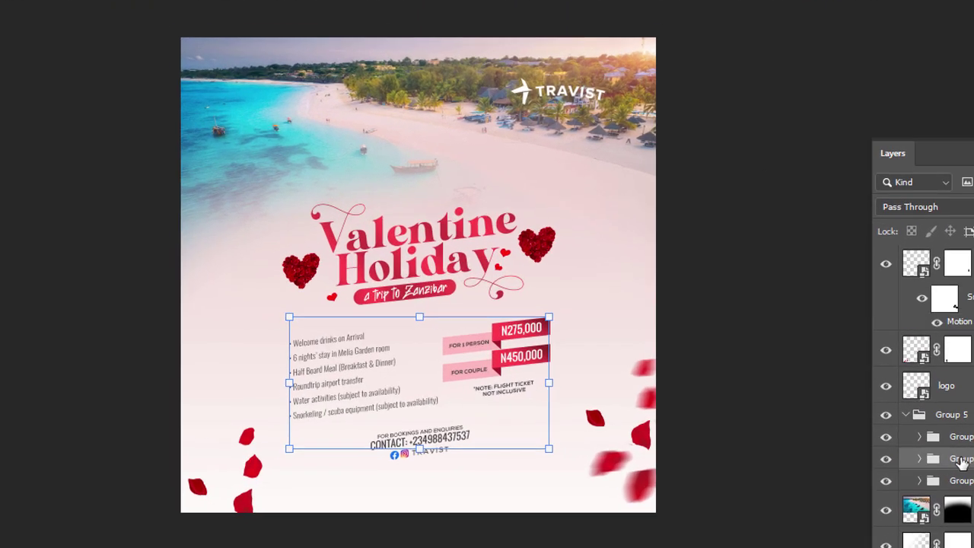
left_click(787, 429)
left_click(966, 492)
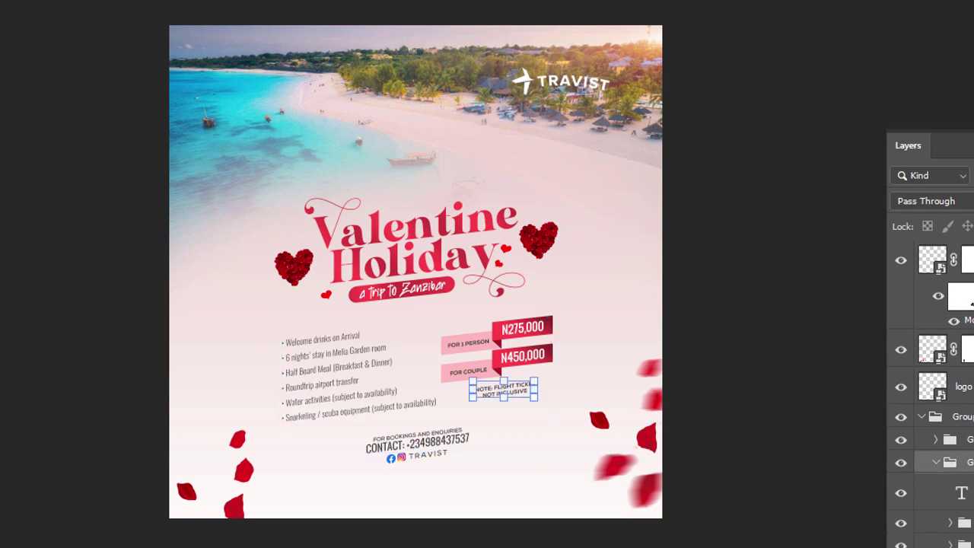
left_click(966, 522)
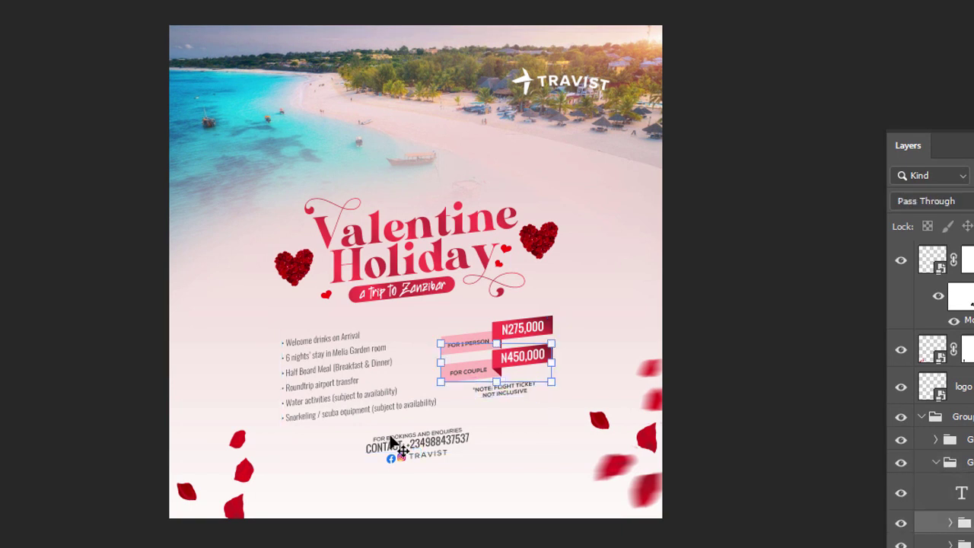
left_click(437, 438)
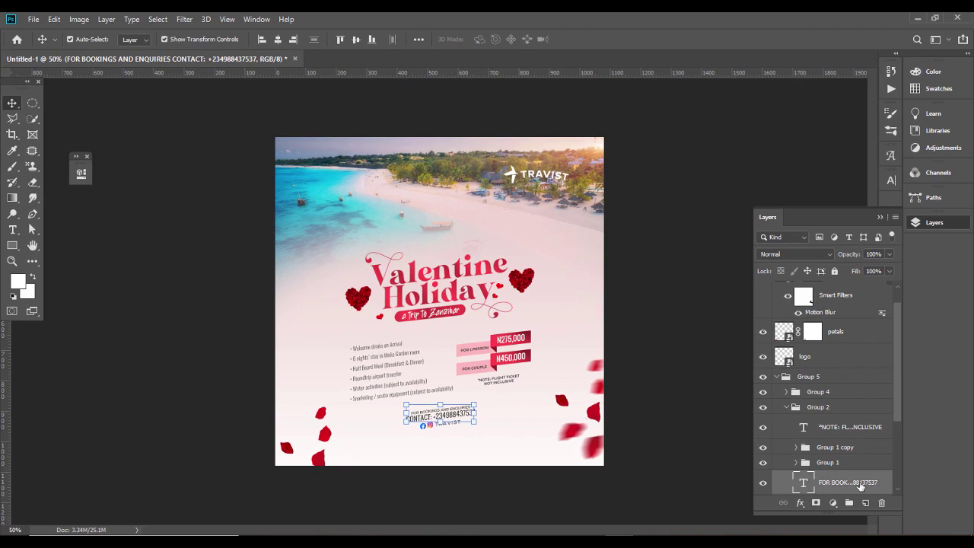
left_click_drag(860, 487, 839, 372)
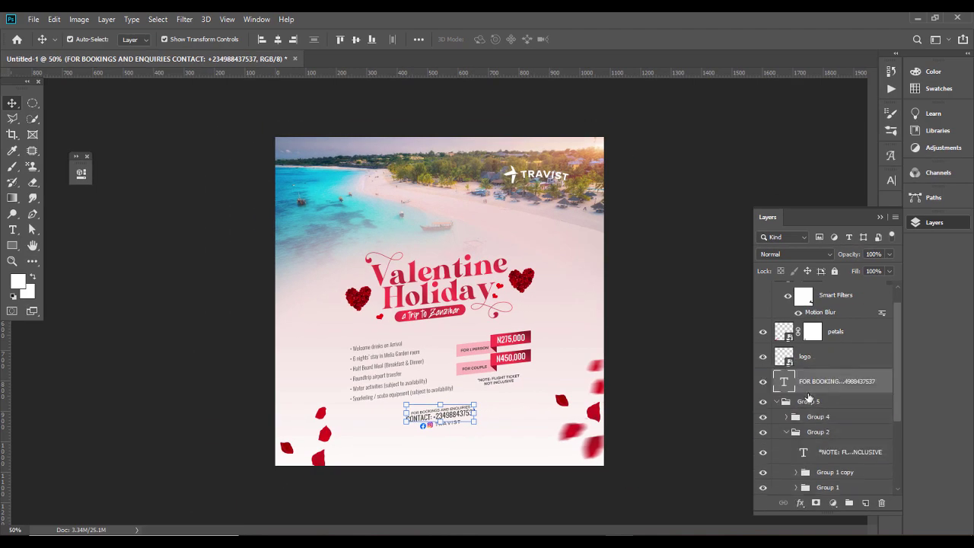
- Move the social icons group out of Group 5 and shift it together with the contact text 30 px down
left_click(808, 417)
left_click_drag(816, 411, 829, 391)
left_click(829, 389, "shift")
key("shift+Down")
key("shift+Down")
key("shift+Down")
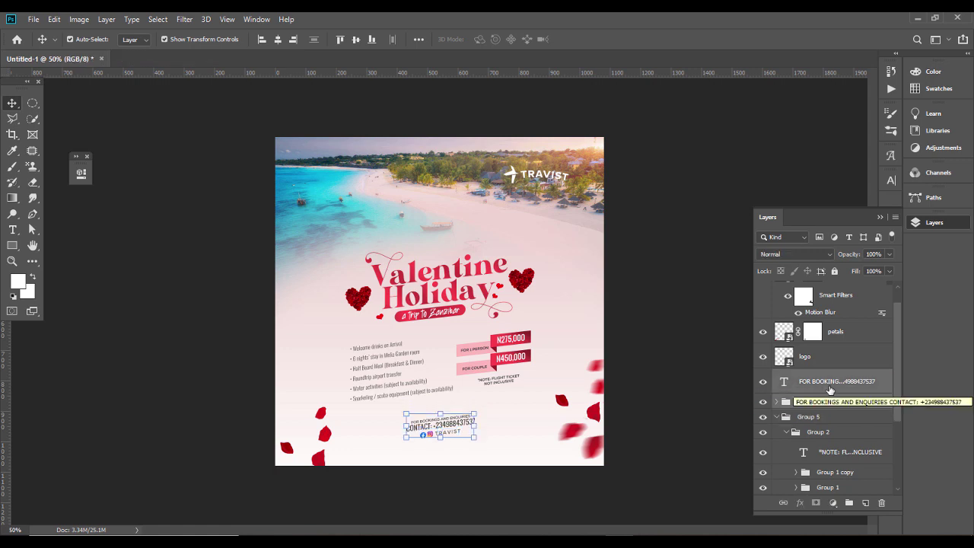
- Deselect all layers and view the whole poster in full-screen mode
left_click(723, 351)
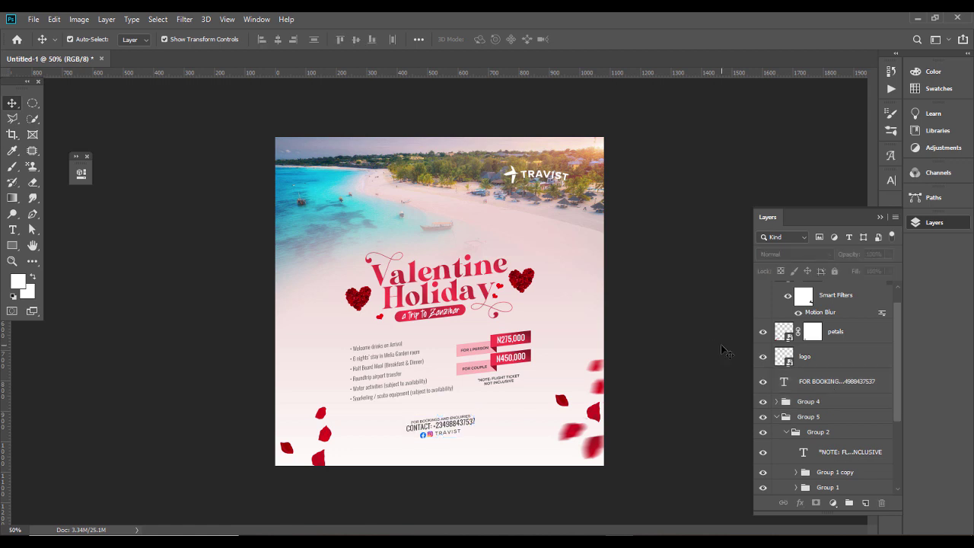
key("ctrl+plus")
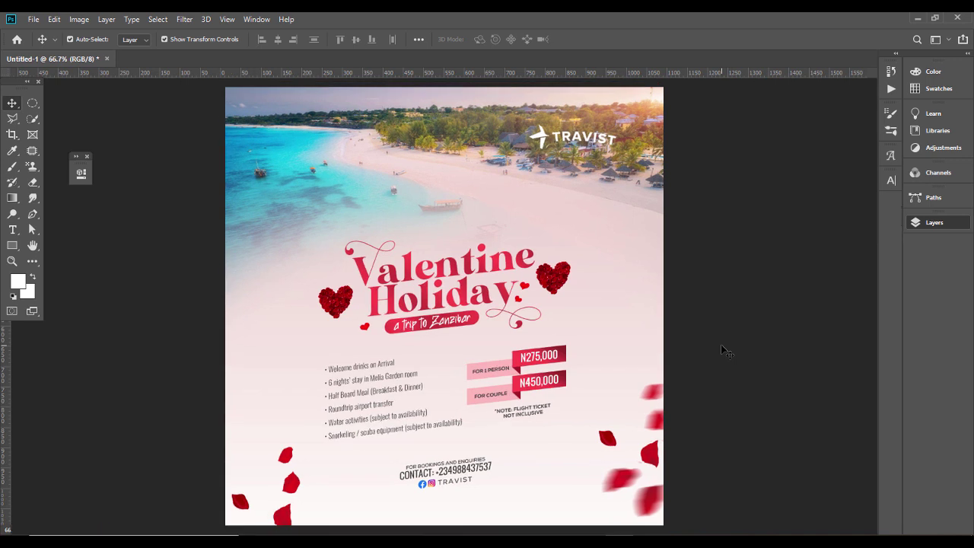
key("f")
key("f")
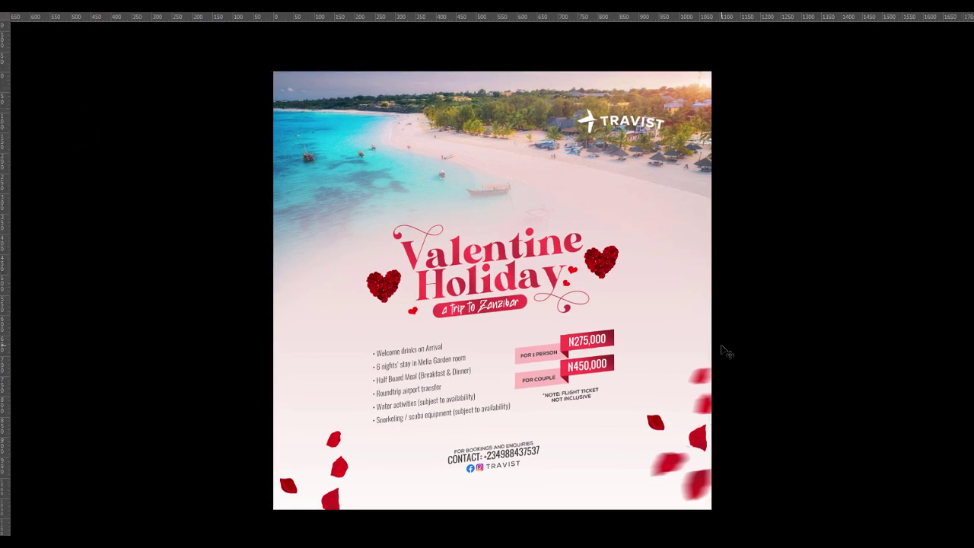